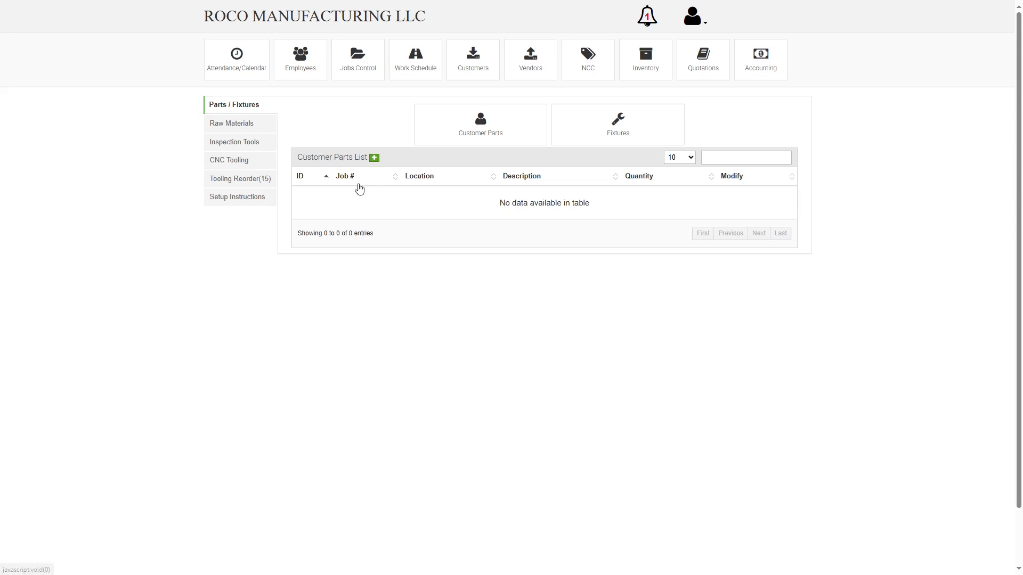
Step: View the fixtures and customer parts lists, and check the form for adding a customer part without saving anything
left_click(616, 129)
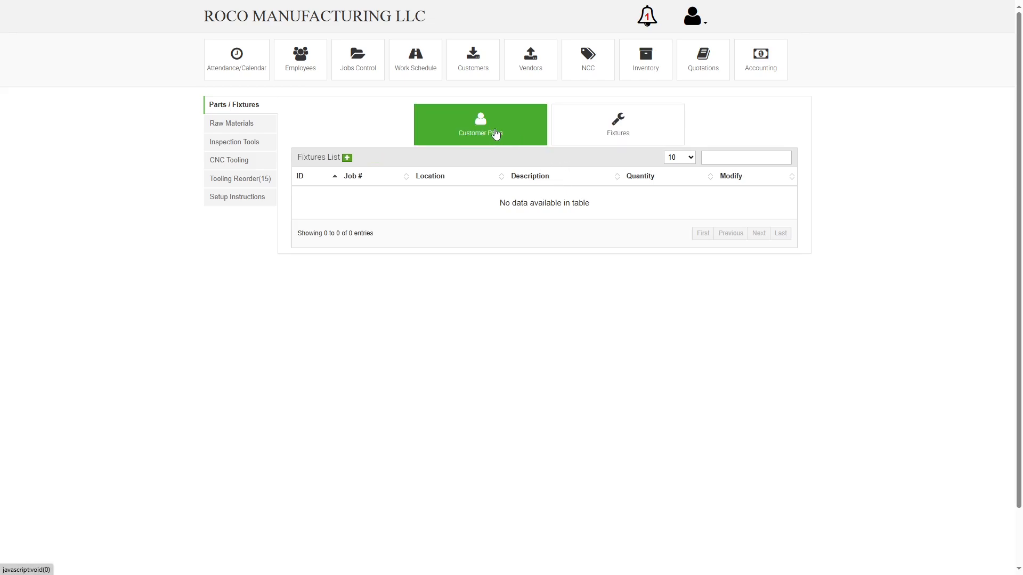
left_click(495, 137)
left_click(591, 133)
left_click(496, 133)
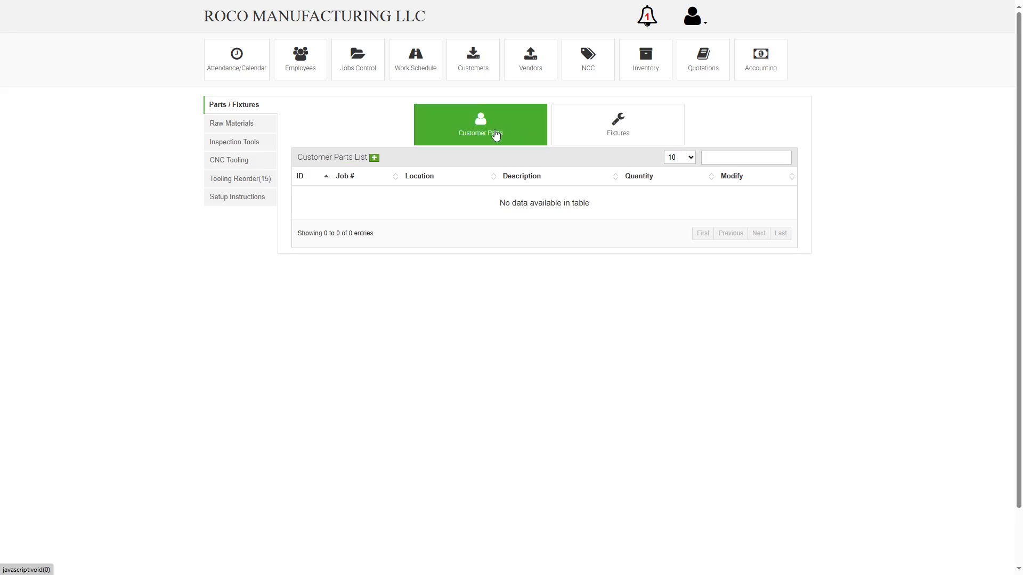
left_click(375, 159)
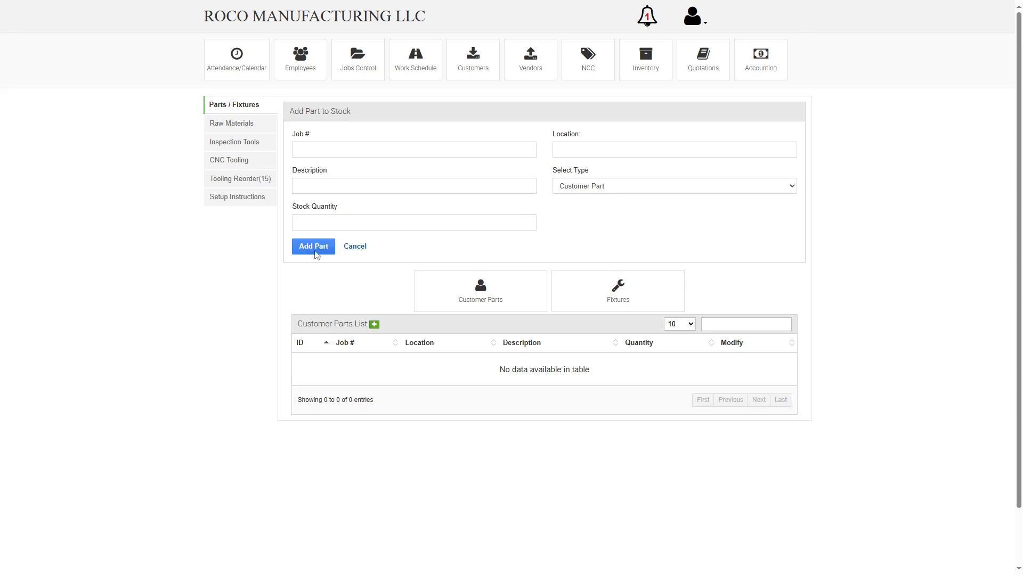
left_click(355, 247)
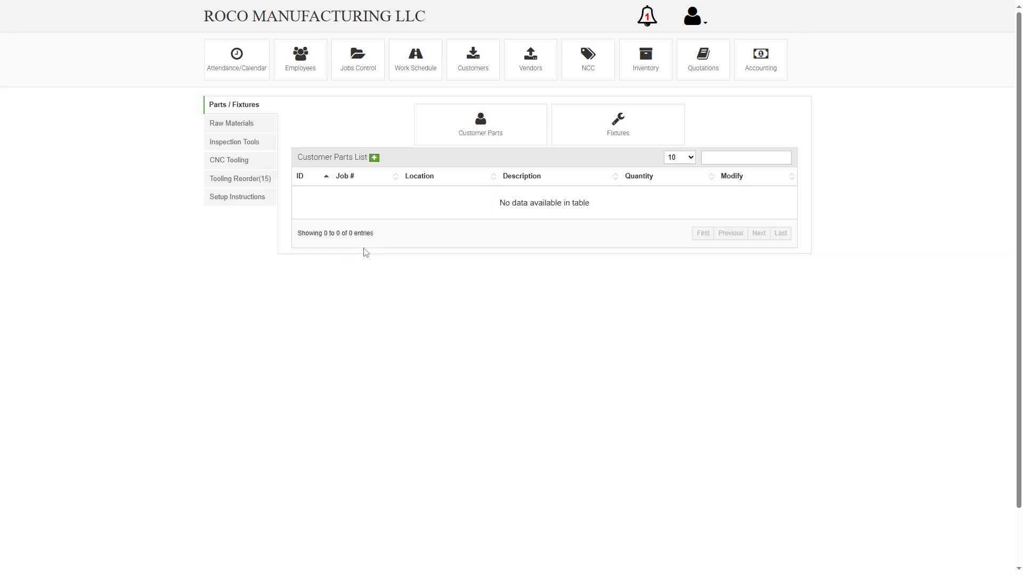
Step: View the raw materials inventory, checking both the full size materials stock and the tooling-only stock
left_click(250, 128)
left_click(243, 106)
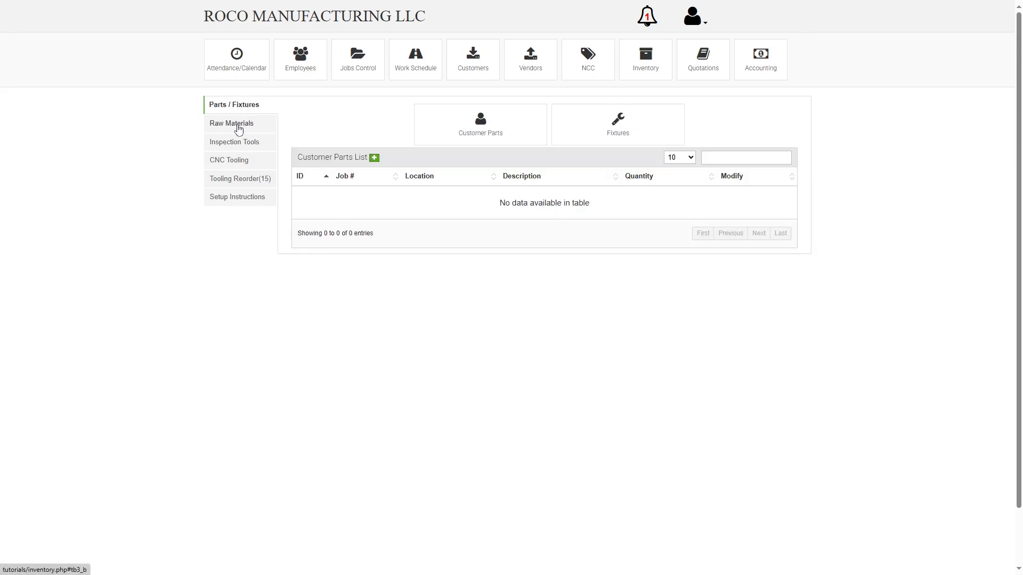
left_click(238, 127)
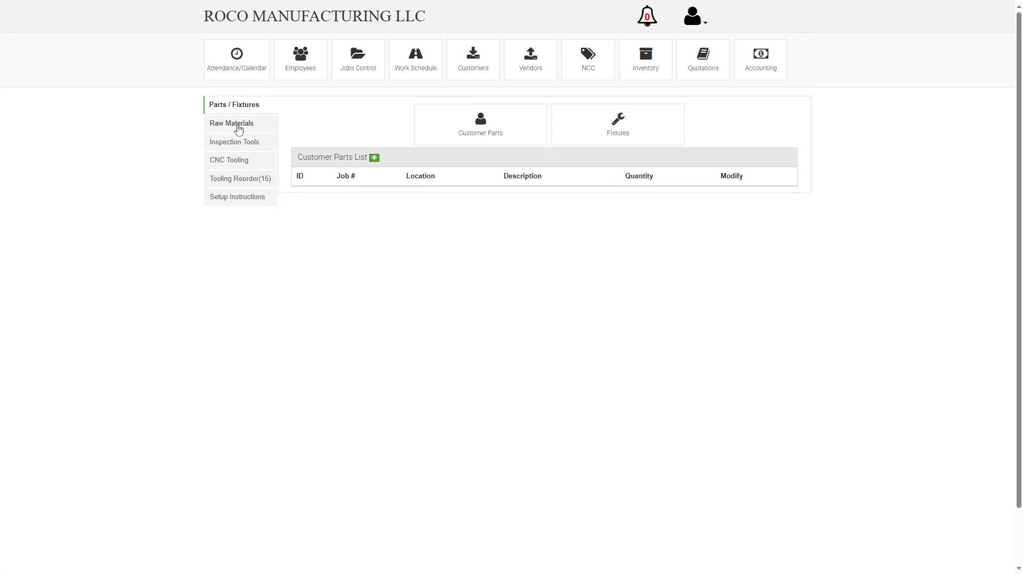
left_click(239, 129)
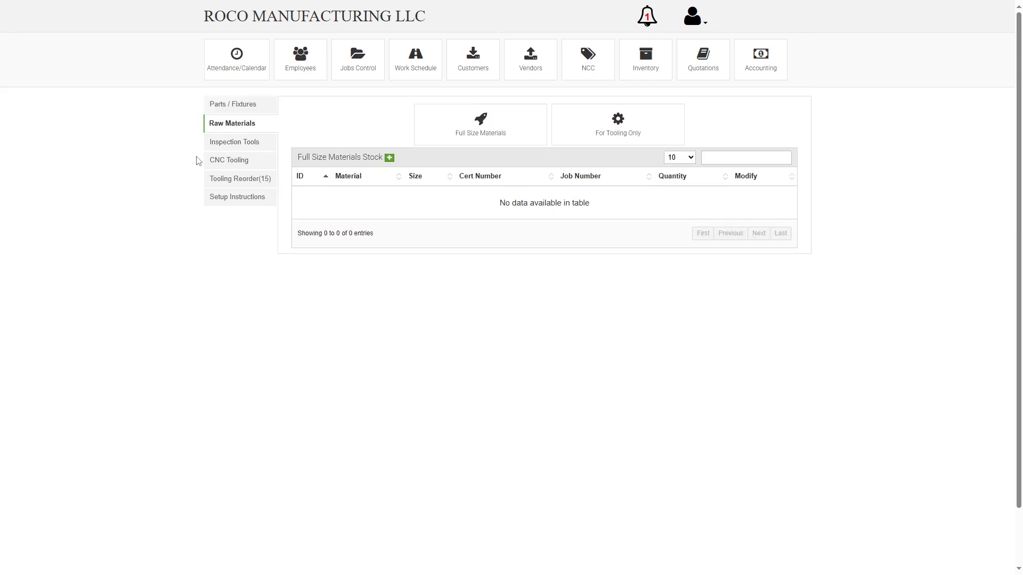
left_click(228, 140)
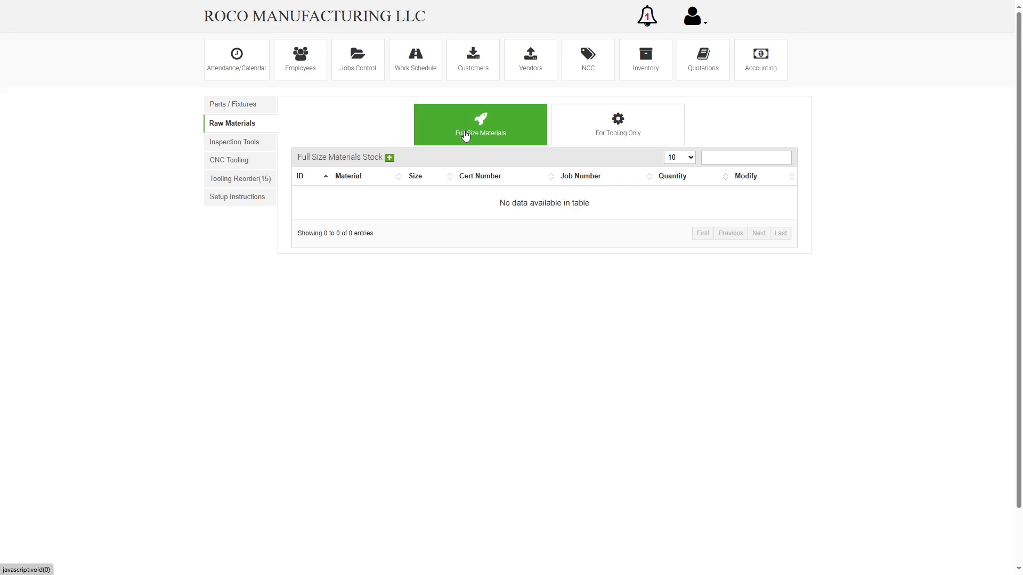
left_click(604, 140)
left_click(515, 137)
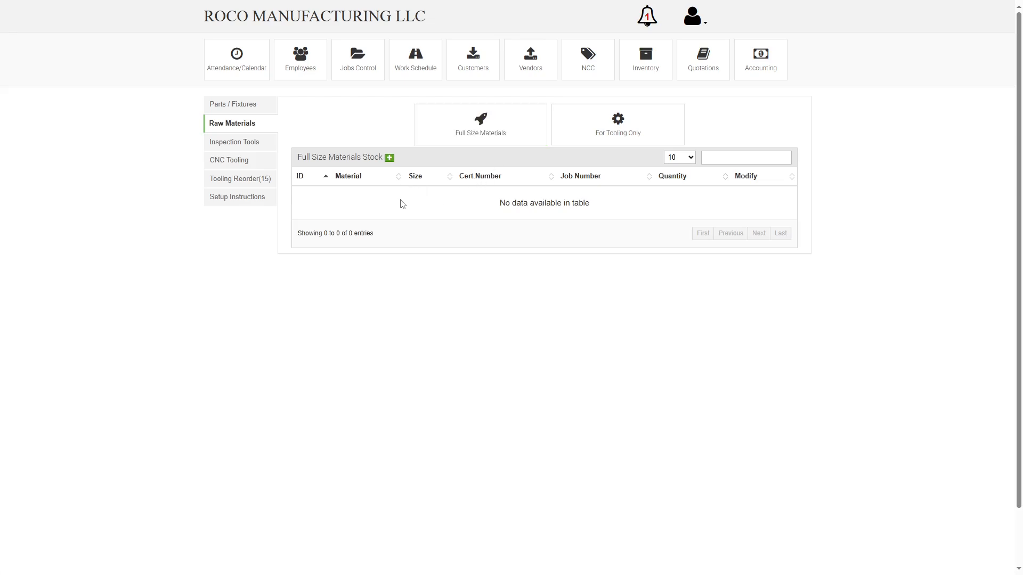
Step: Page through the inspection tools list up to its last page, and look at page 133
left_click(243, 148)
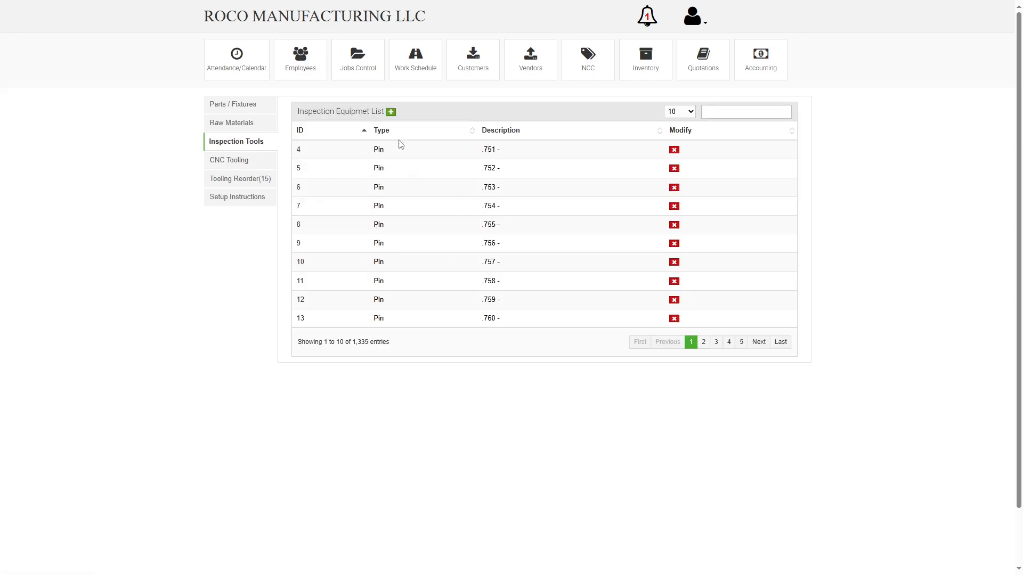
scroll(469, 235, "down", 1)
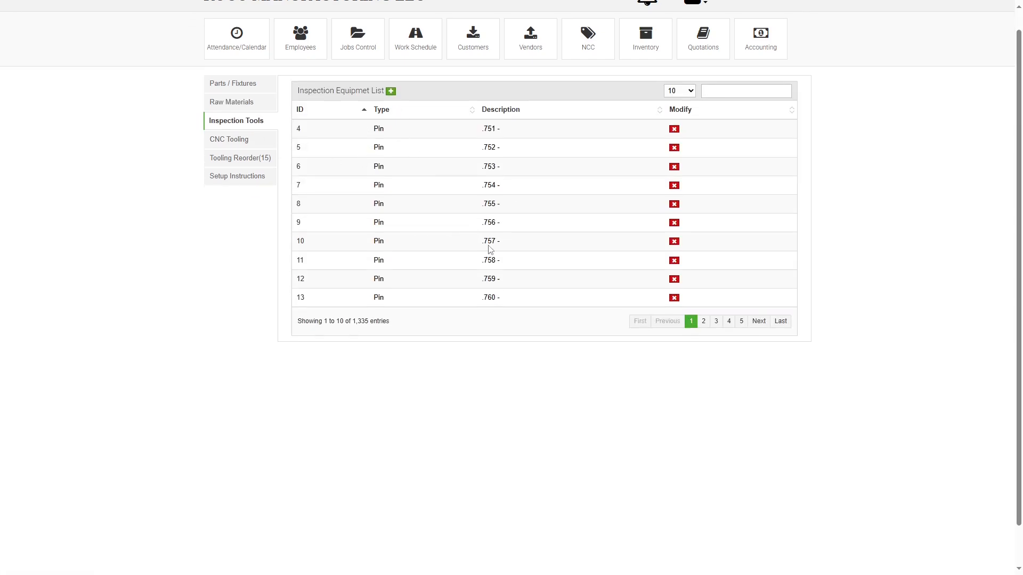
scroll(490, 249, "up", 1)
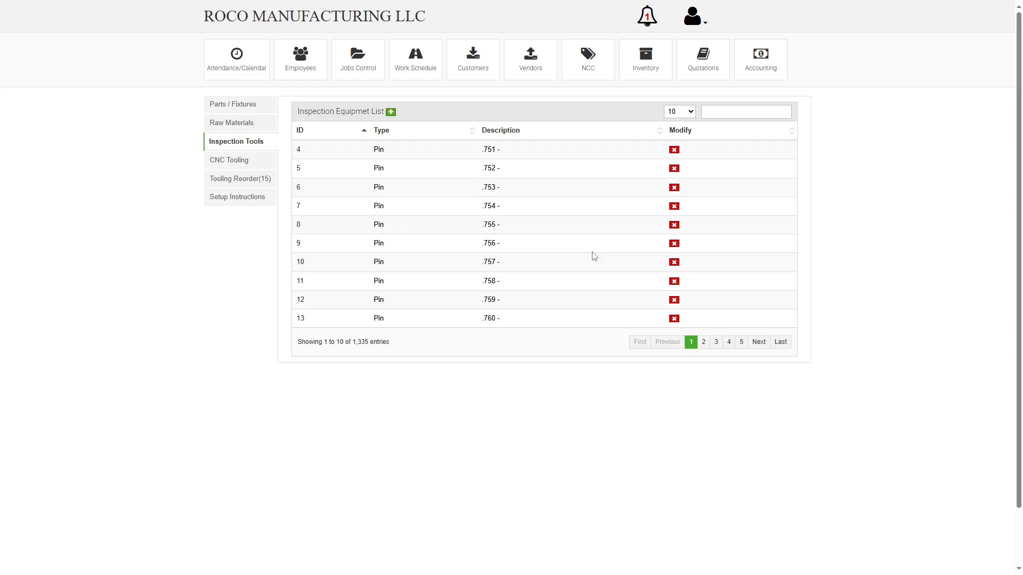
left_click(705, 344)
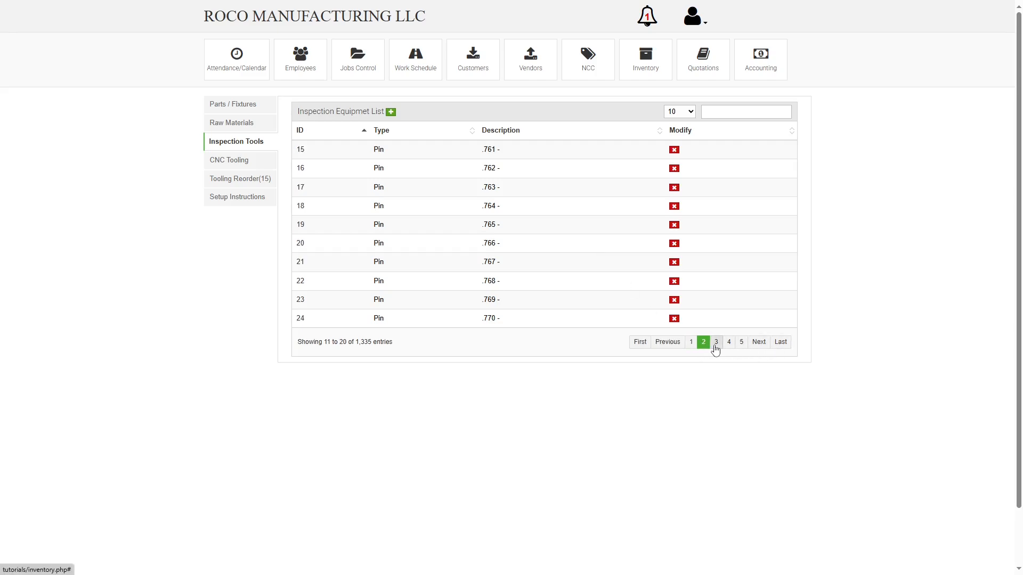
left_click(716, 347)
left_click(737, 347)
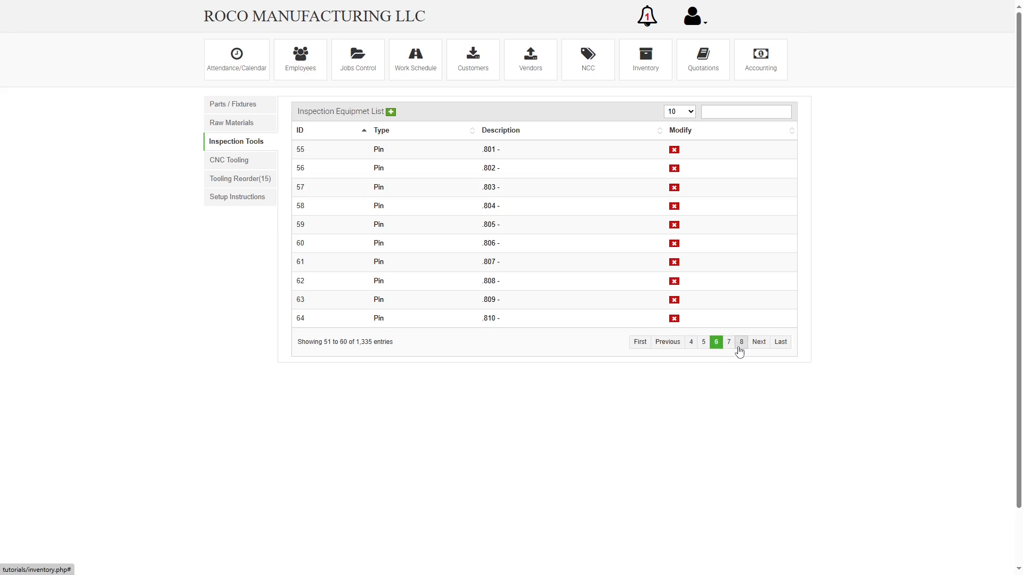
left_click(739, 348)
left_click(739, 347)
left_click(740, 346)
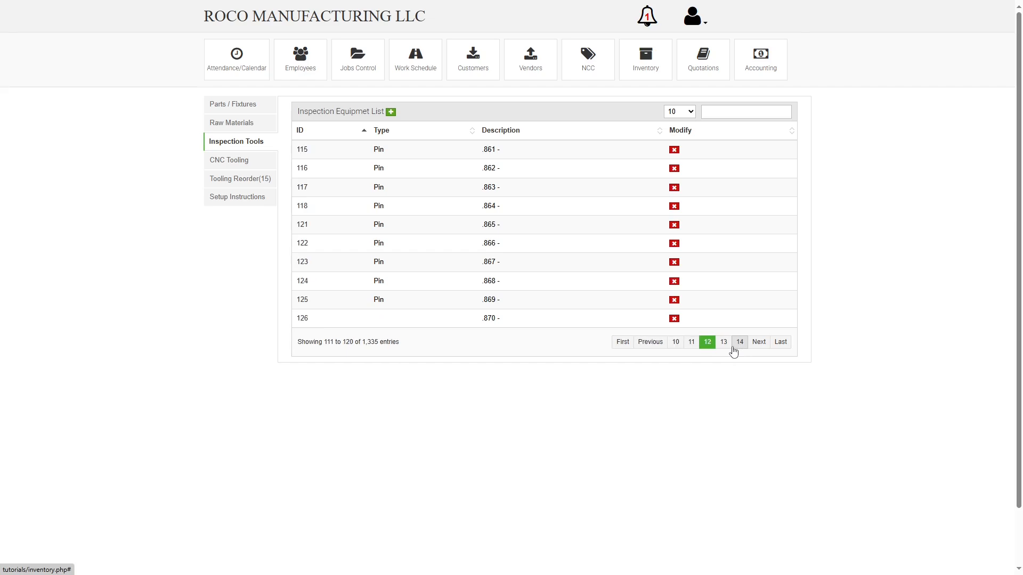
left_click(734, 347)
left_click(725, 347)
left_click(729, 346)
left_click(736, 347)
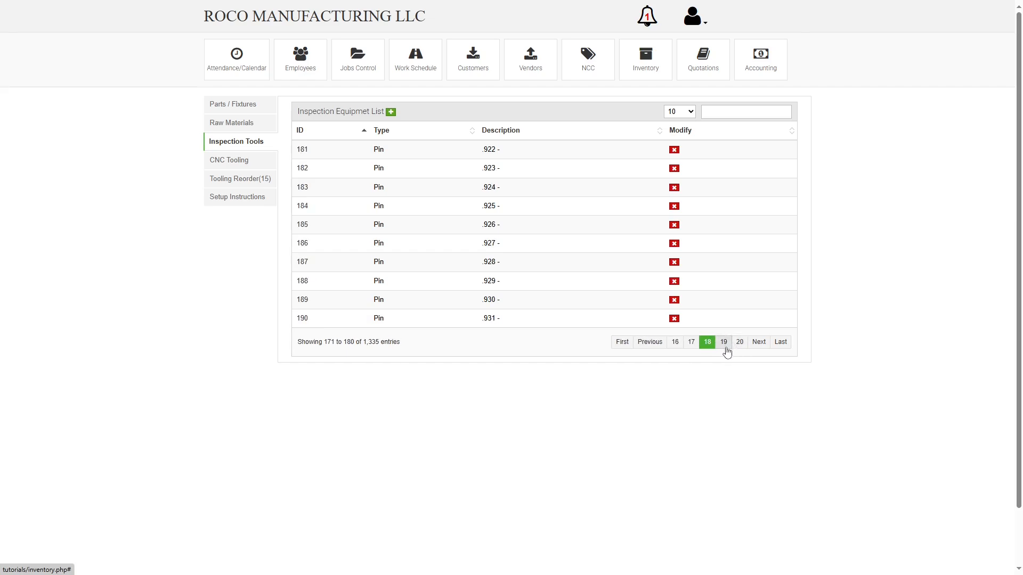
left_click(726, 347)
left_click(736, 346)
left_click(781, 346)
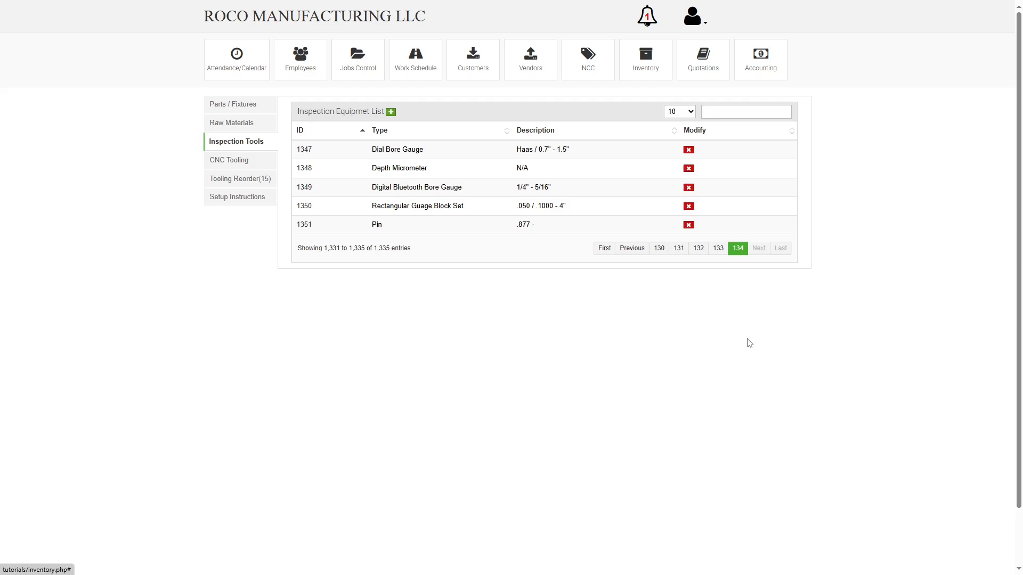
left_click(717, 248)
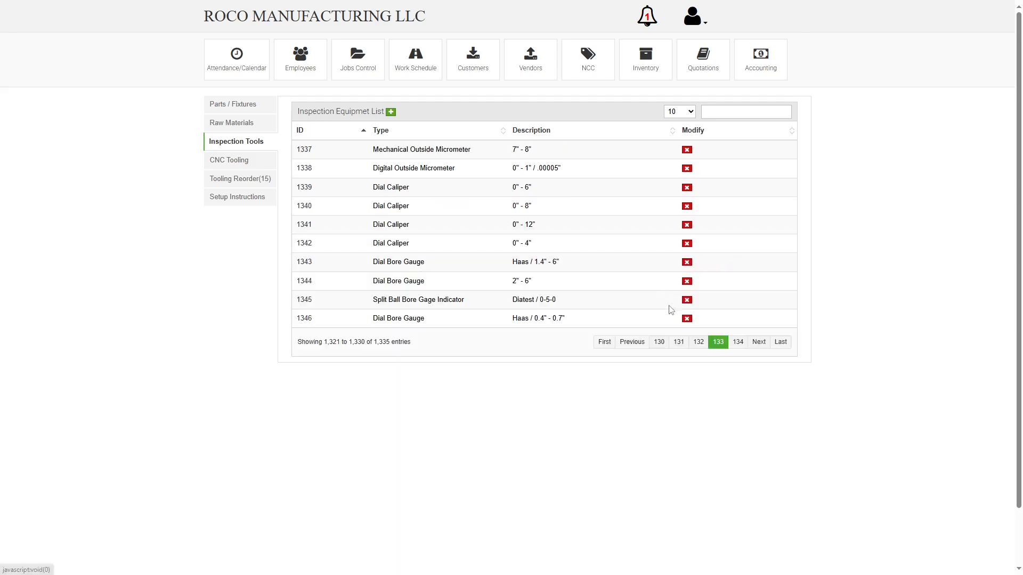
Step: Search the inspection equipment list for ".909" and for "INDI"
left_click(712, 114)
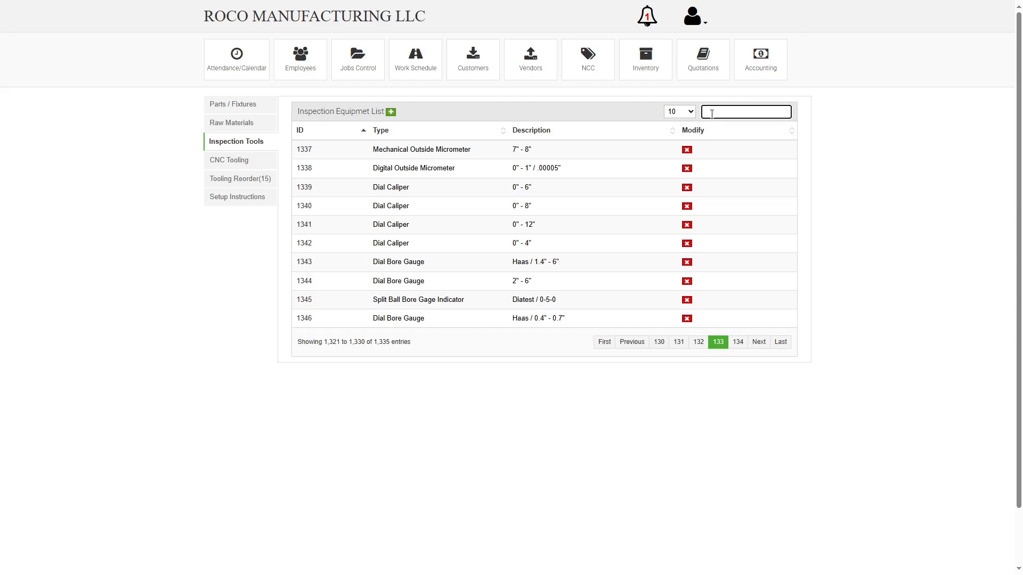
type(".909")
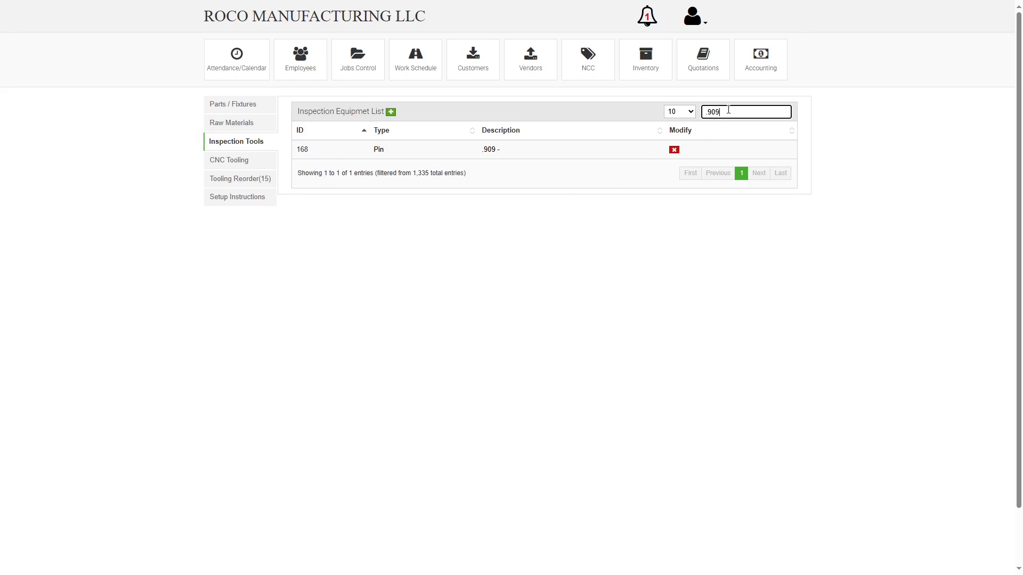
left_click_drag(730, 116, 695, 127)
type("INDI")
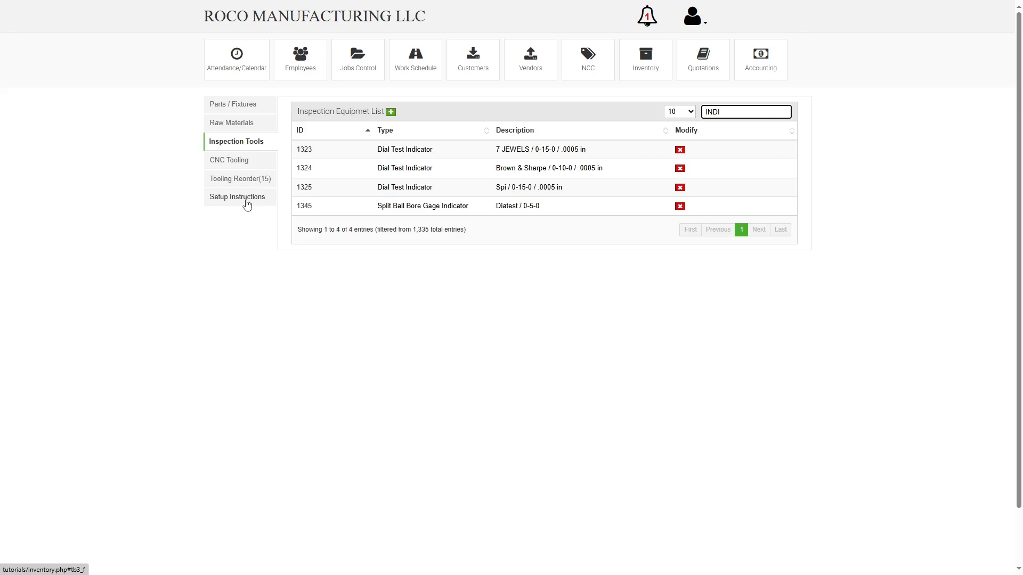
Step: Look over the CNC tooling categories, from square endmills down to inserts, grinding supply and other
left_click(238, 168)
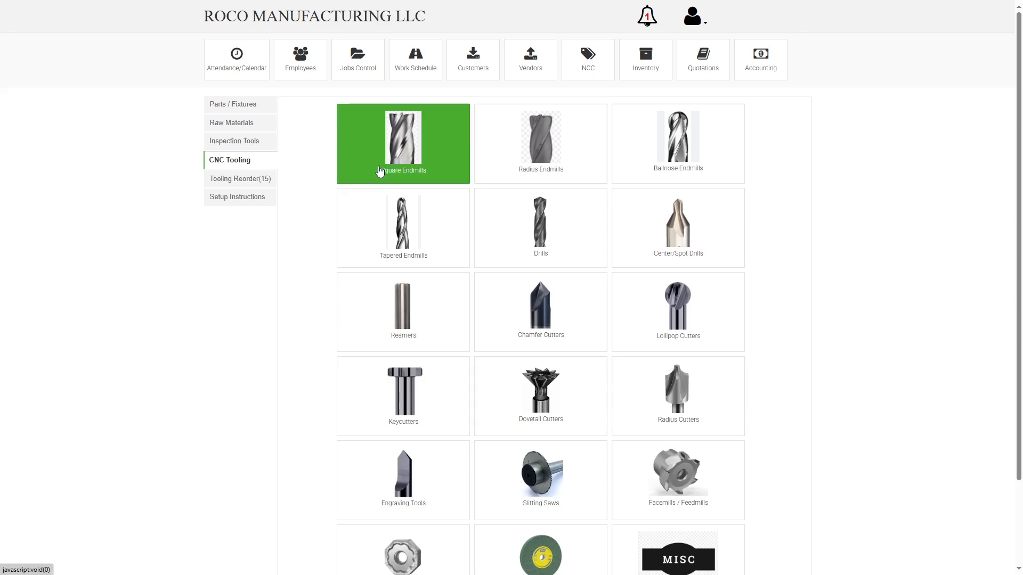
left_click(372, 170)
scroll(373, 171, "down", 1)
scroll(381, 171, "up", 1)
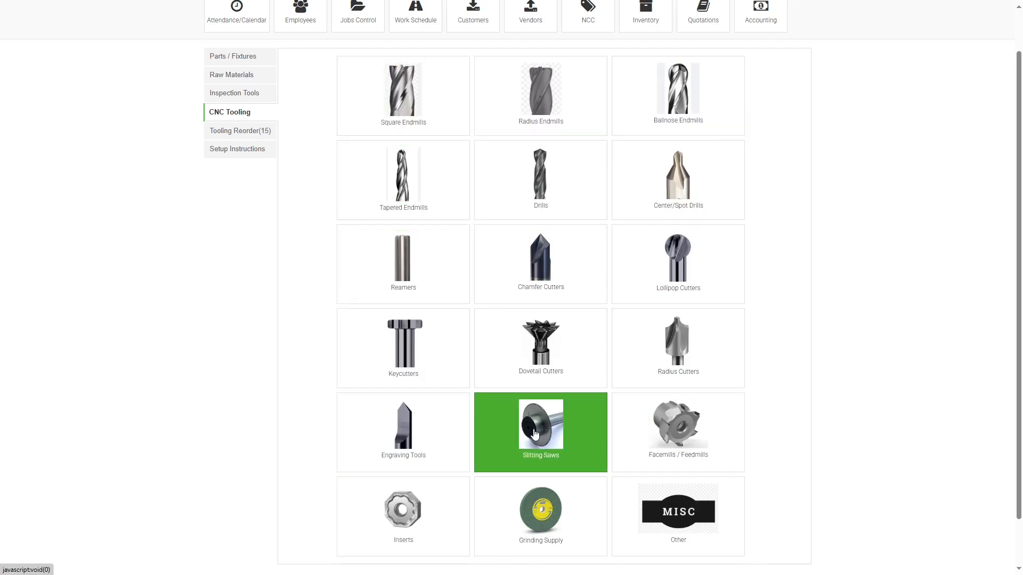
scroll(552, 452, "down", 1)
scroll(452, 303, "up", 1)
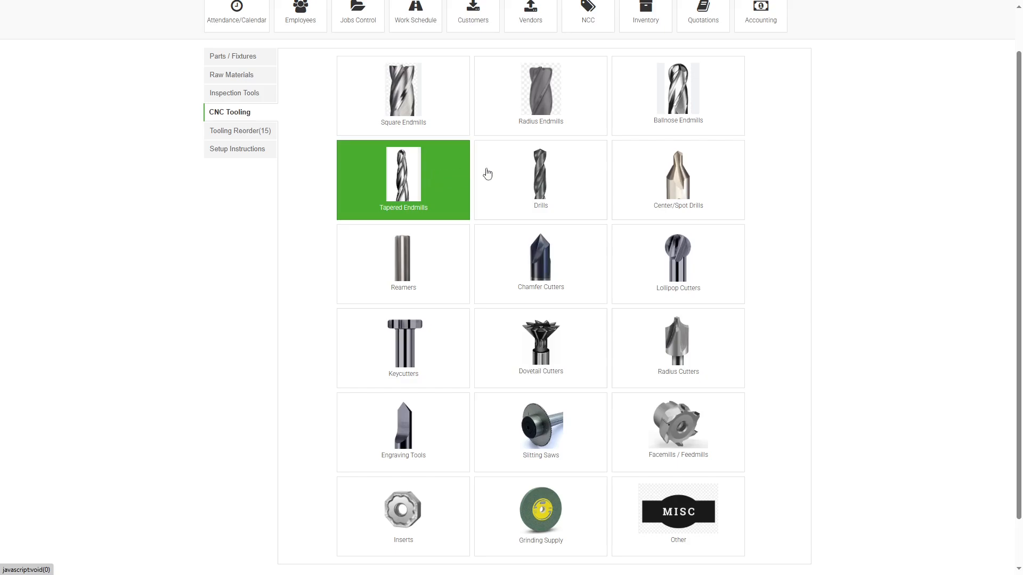
scroll(514, 228, "up", 1)
scroll(515, 228, "down", 1)
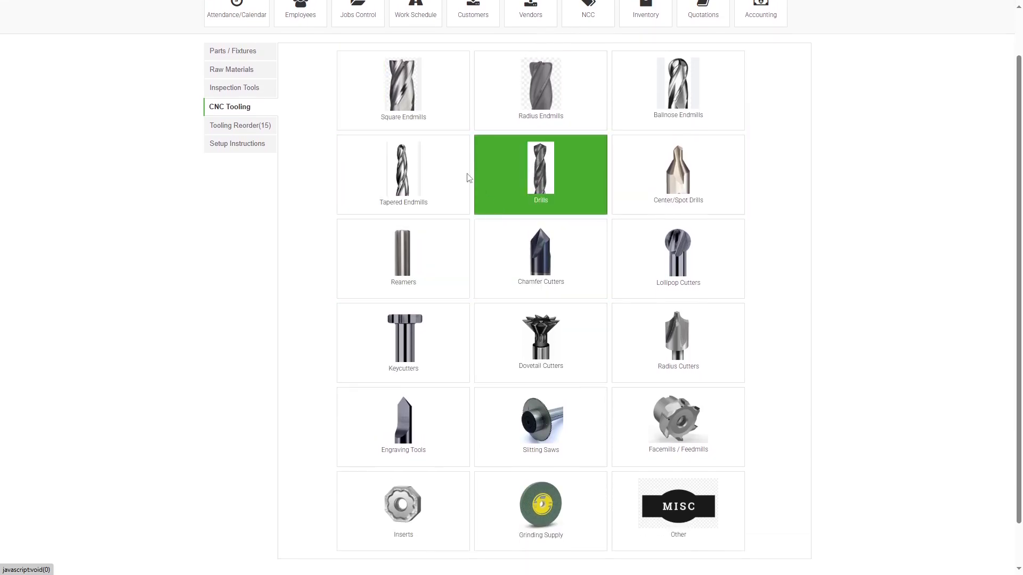
Step: Open the square endmills category and examine the sizes, locations and stock quantities of its tools
left_click(425, 99)
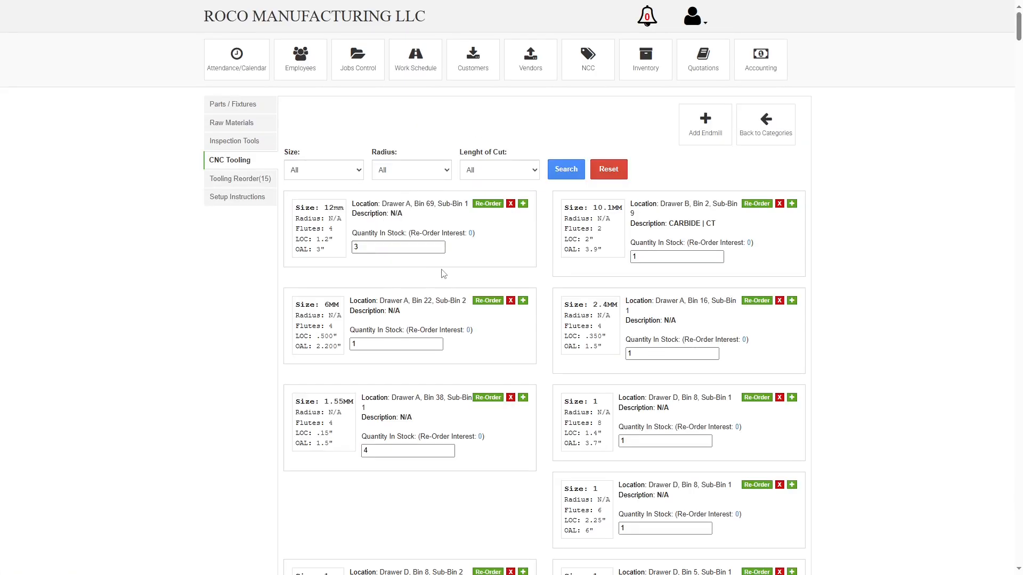
scroll(414, 253, "down", 3)
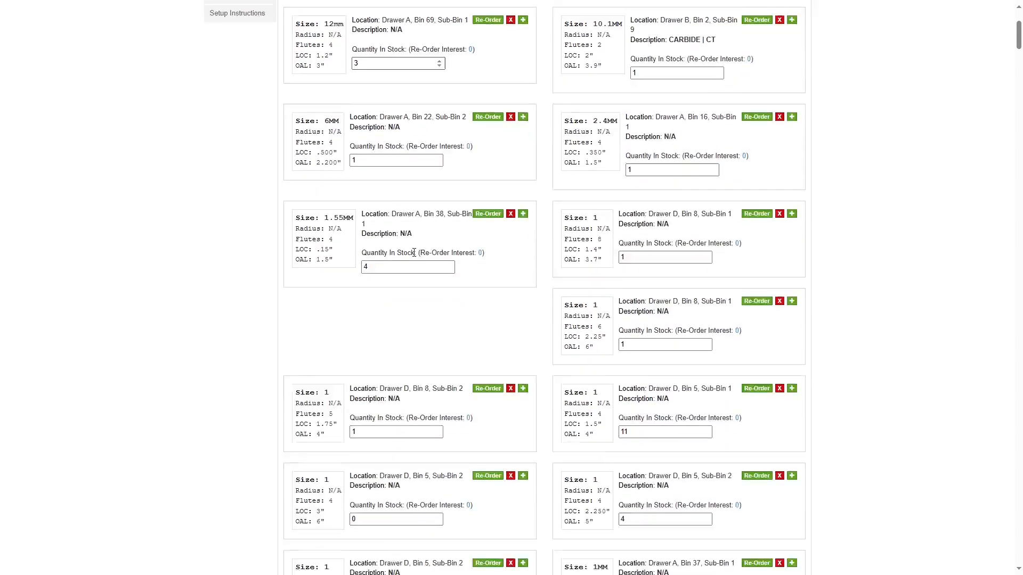
scroll(414, 253, "down", 15)
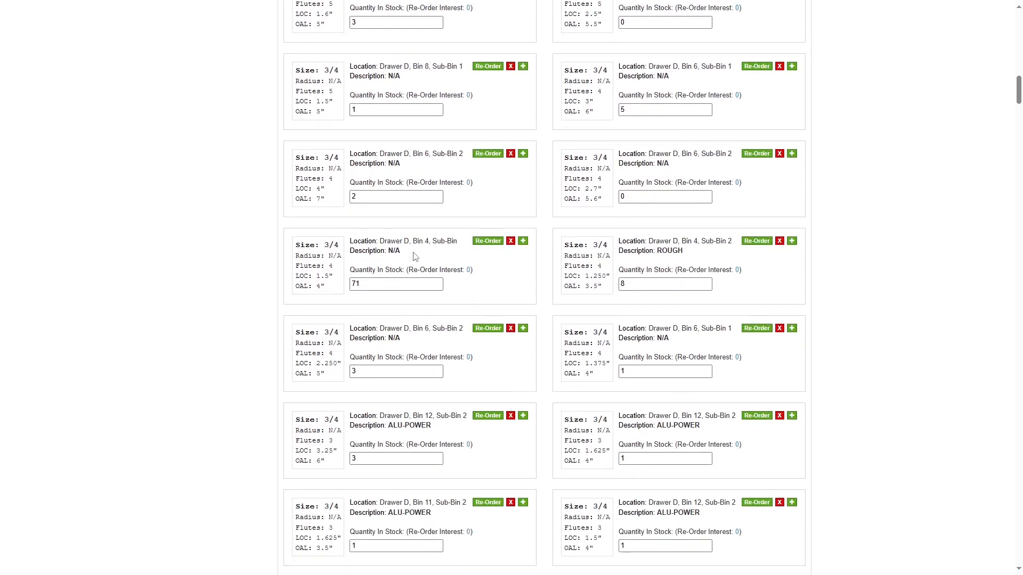
scroll(416, 257, "up", 10)
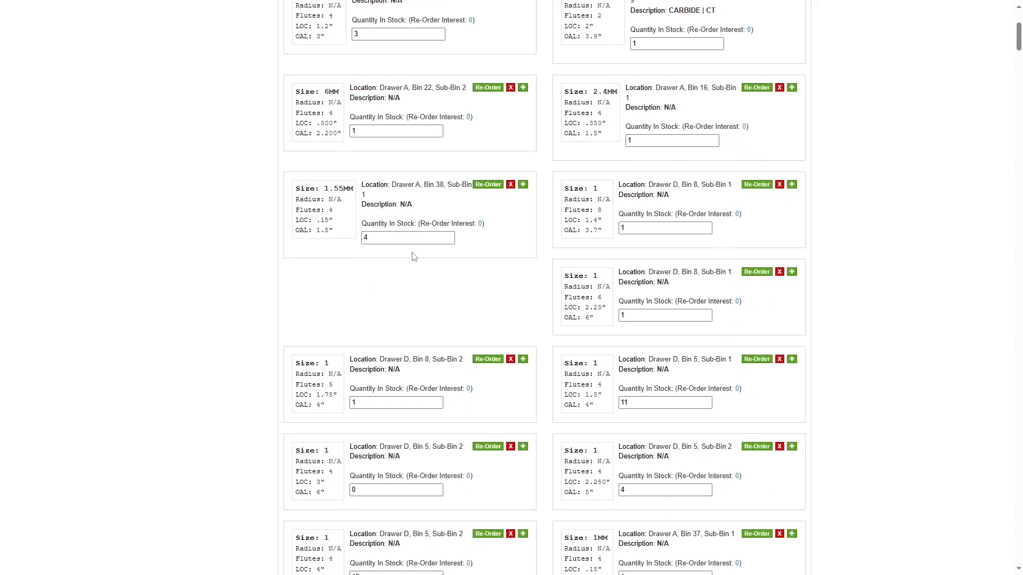
scroll(414, 257, "up", 4)
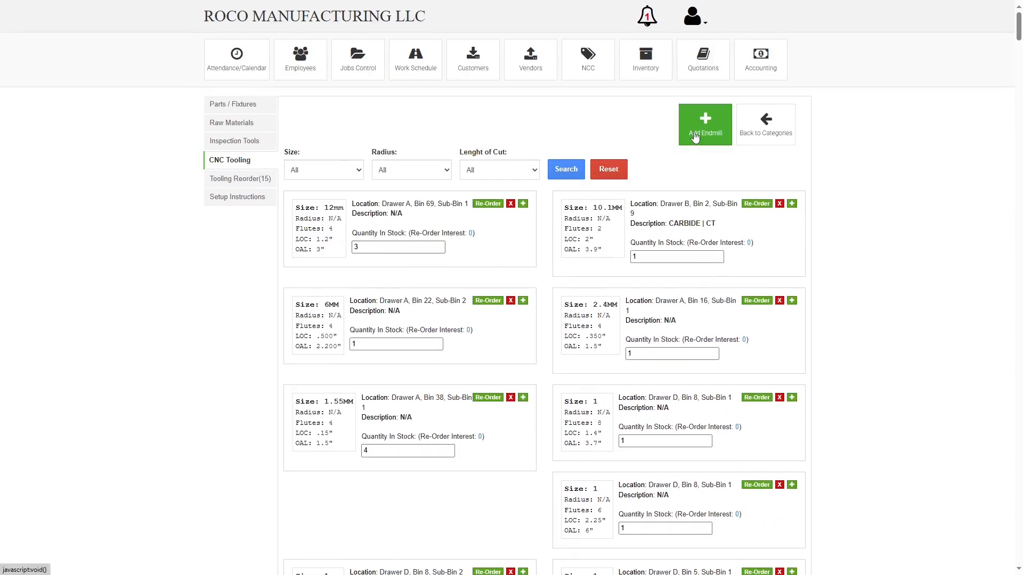
Step: Start a new tool entry of type Square Endmill and set its drawer, bin and sub-bin location to A,1,2
left_click(695, 137)
left_click(407, 152)
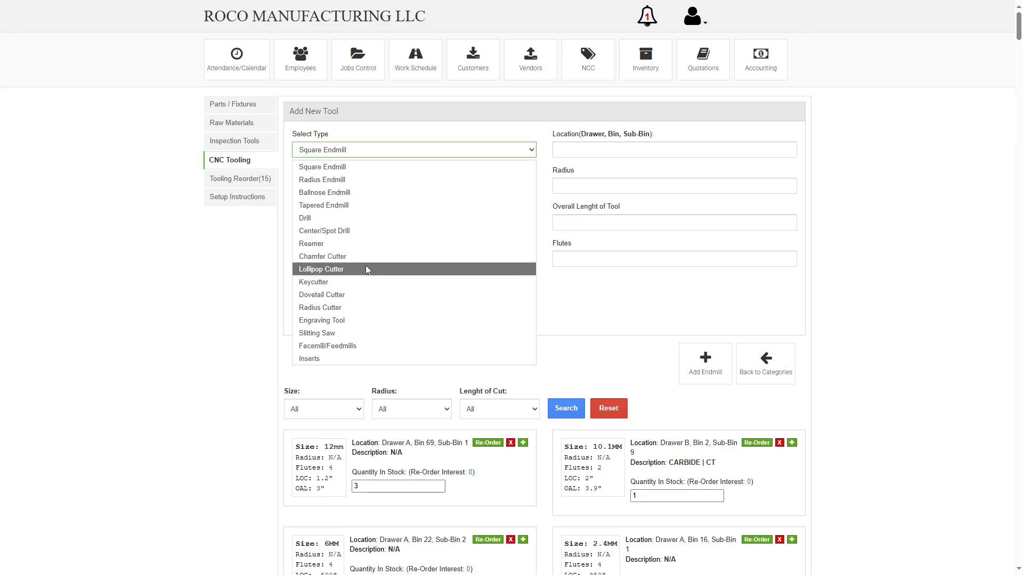
left_click(387, 157)
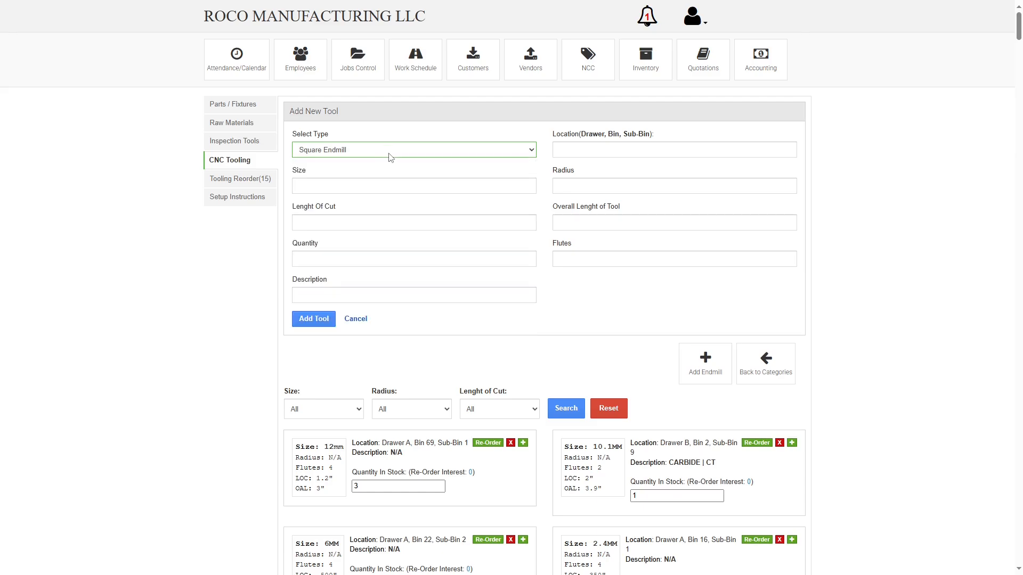
left_click(586, 153)
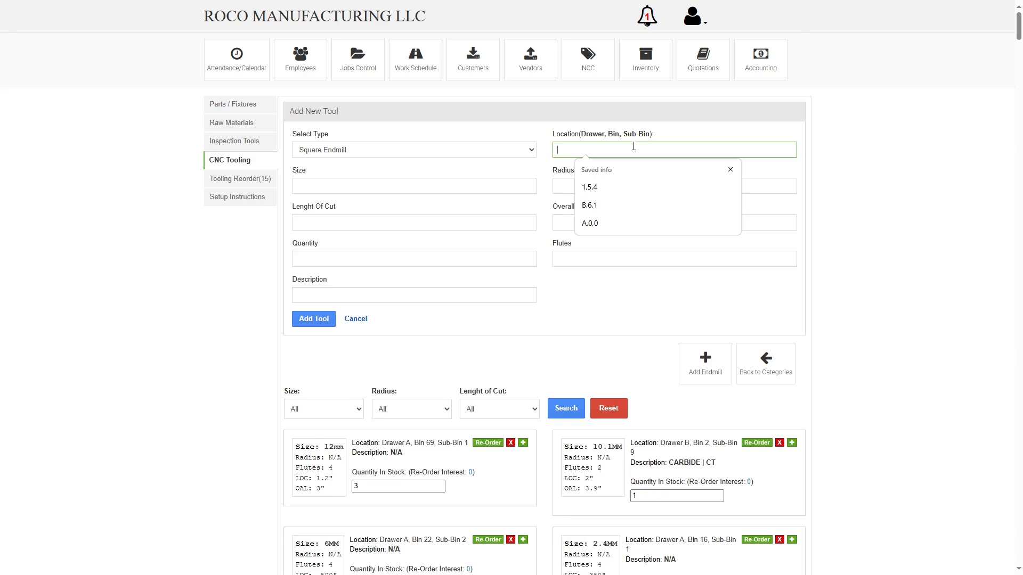
type("a")
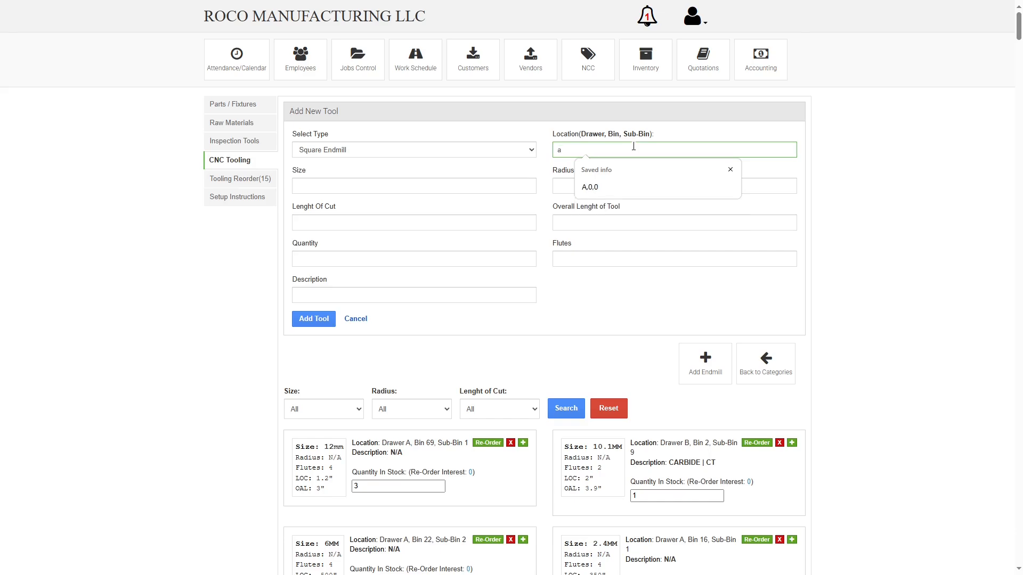
key("BackSpace")
type("A,1,2")
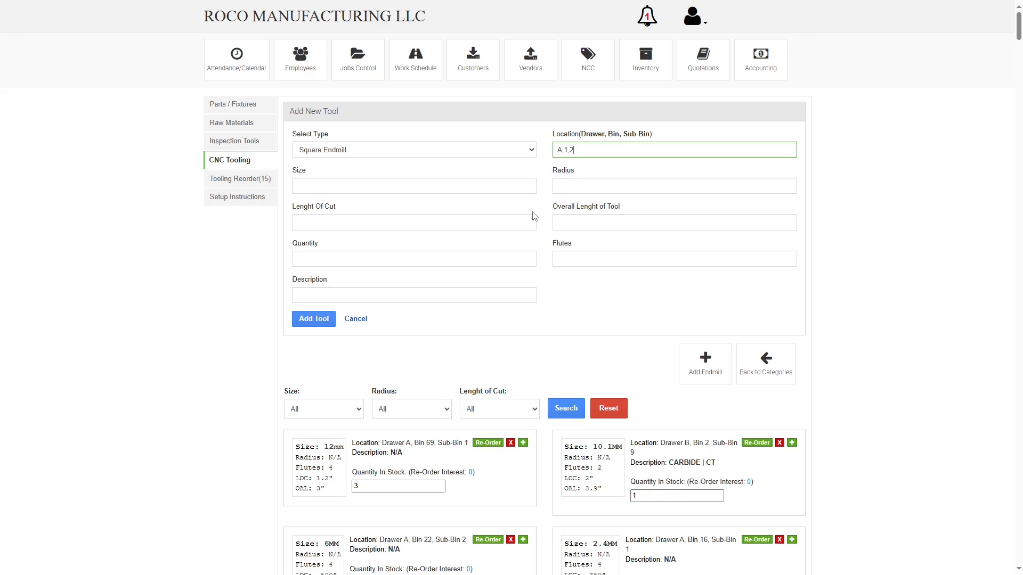
Step: Discard the new tool entry and list the square endmills of size 1/2 with a length of cut of 1
left_click(366, 319)
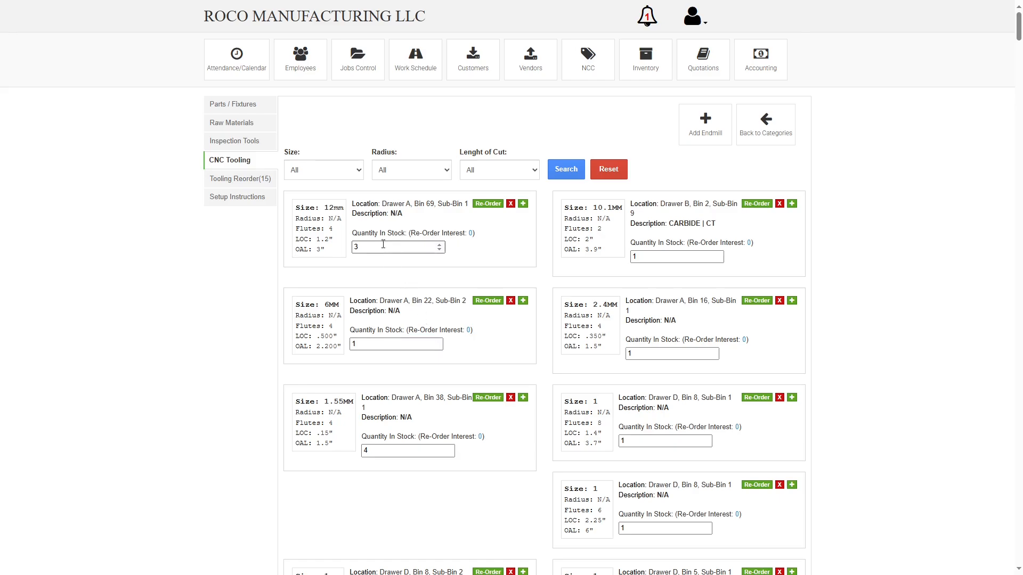
left_click(355, 177)
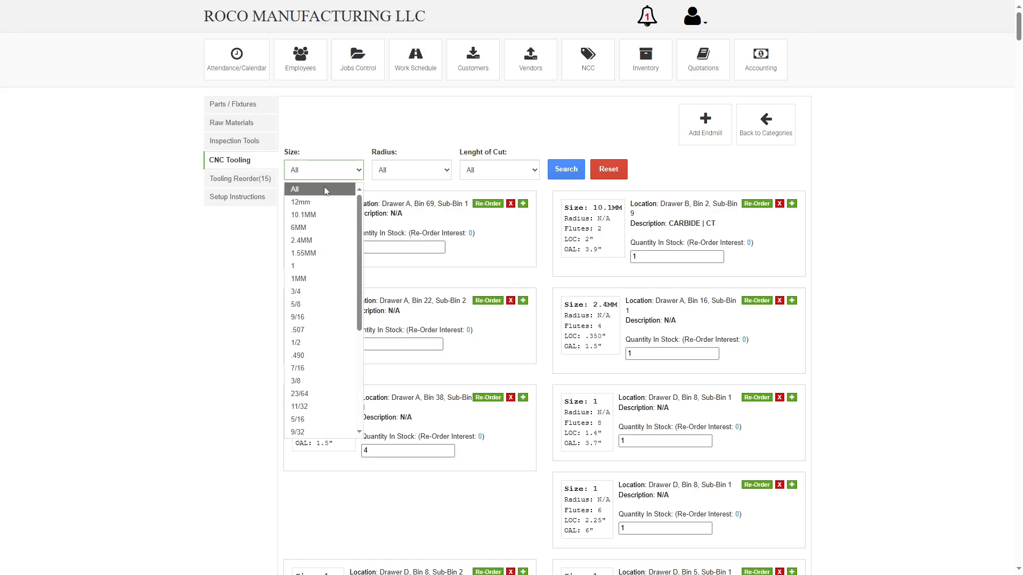
left_click(309, 342)
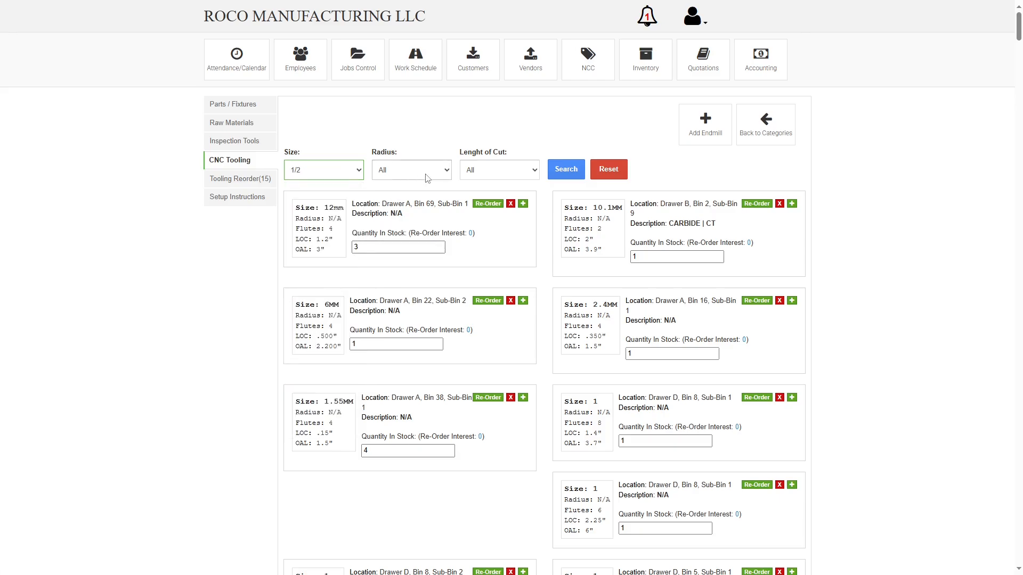
left_click(432, 172)
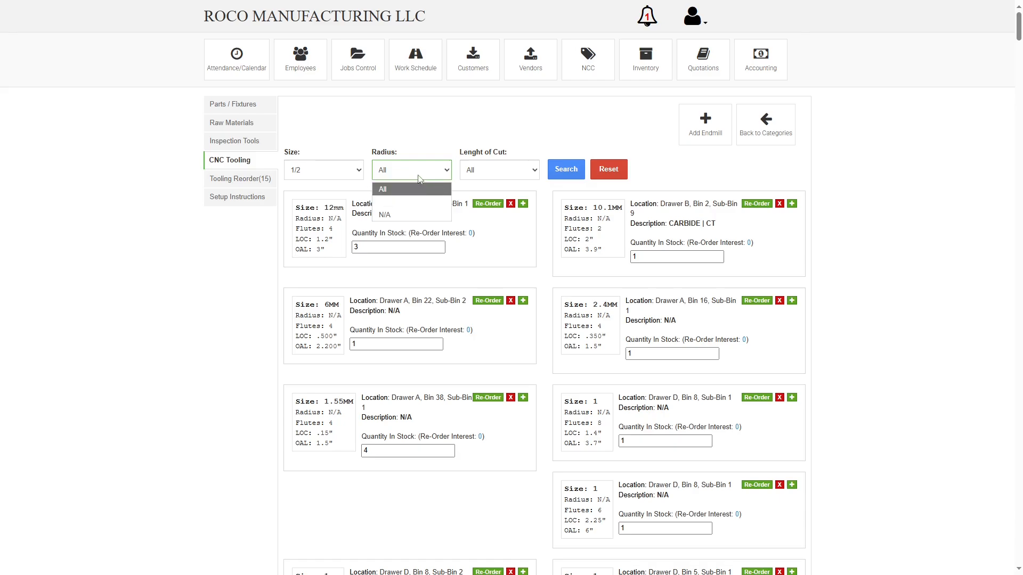
left_click(421, 188)
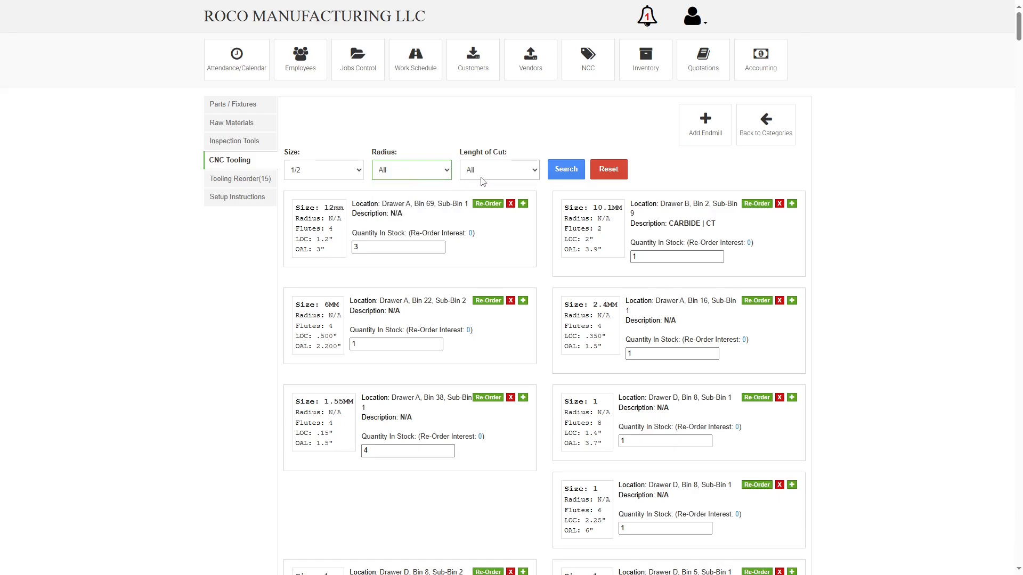
left_click(494, 175)
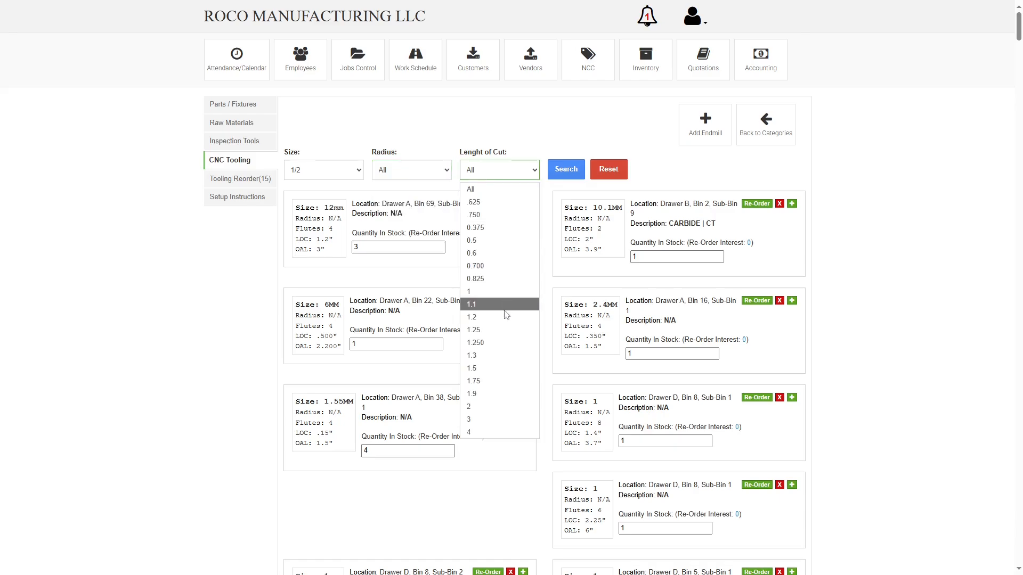
left_click(477, 291)
left_click(577, 167)
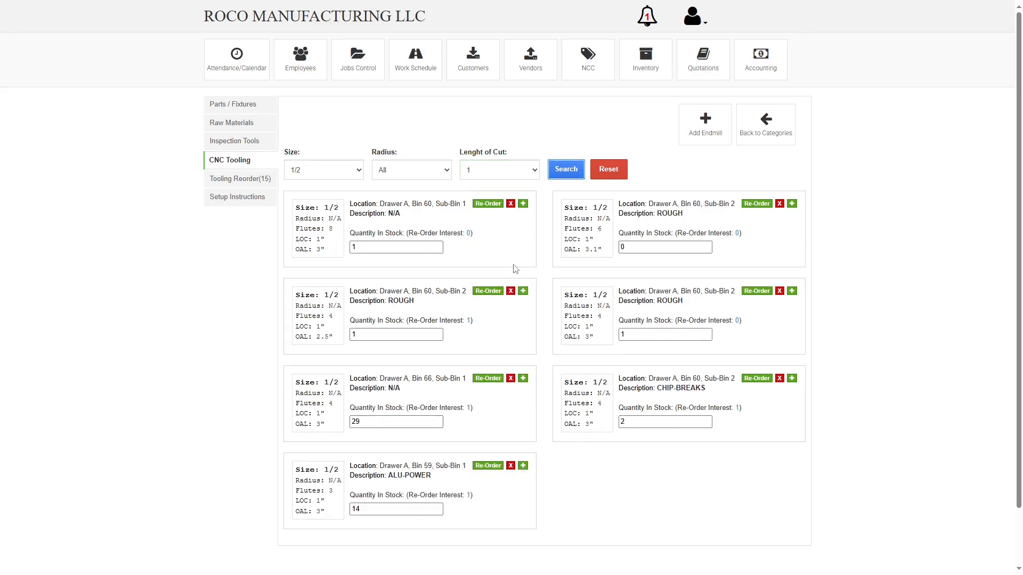
Step: Reduce the stock quantity of the ALU-POWER 1/2 endmill to 13, recording it as a tool removal for job 1506
scroll(514, 269, "down", 1)
scroll(507, 269, "up", 1)
scroll(327, 421, "down", 1)
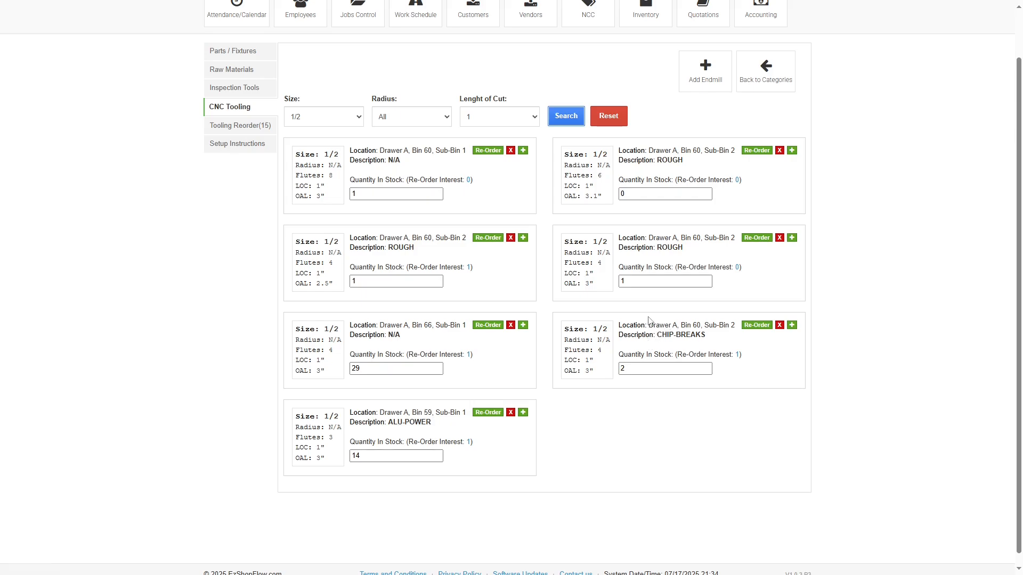
scroll(649, 296, "up", 1)
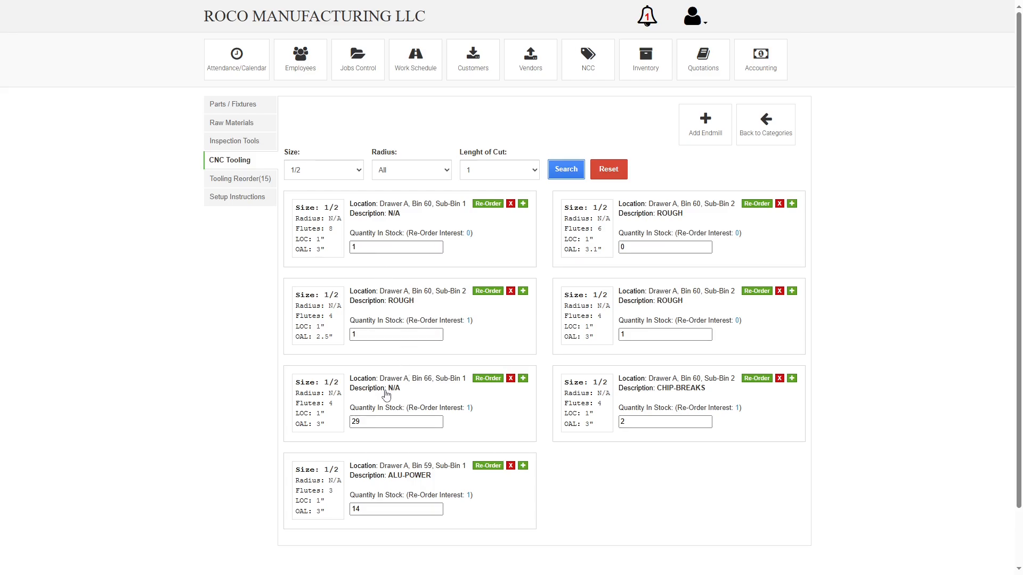
scroll(386, 397, "down", 1)
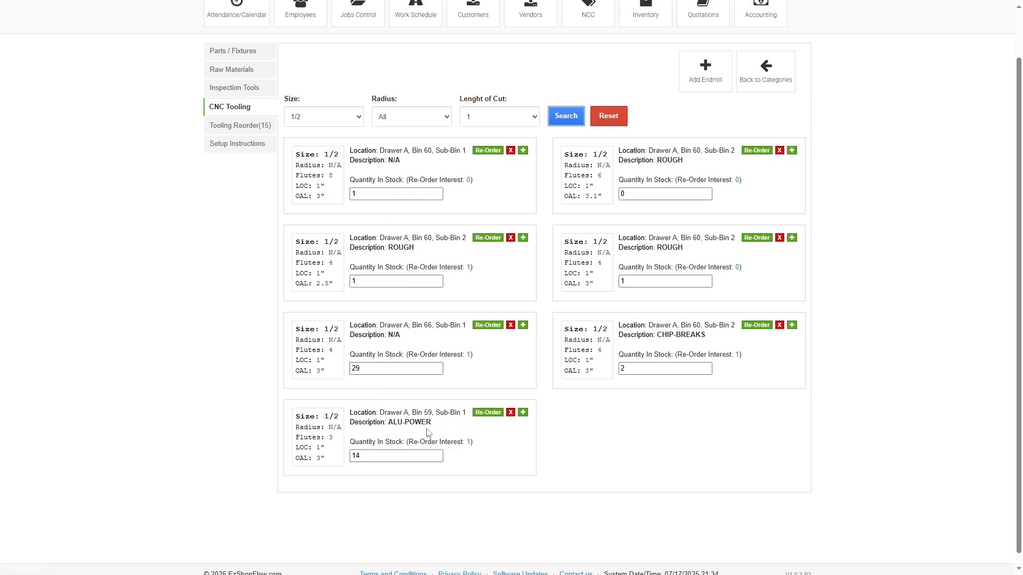
left_click(437, 459)
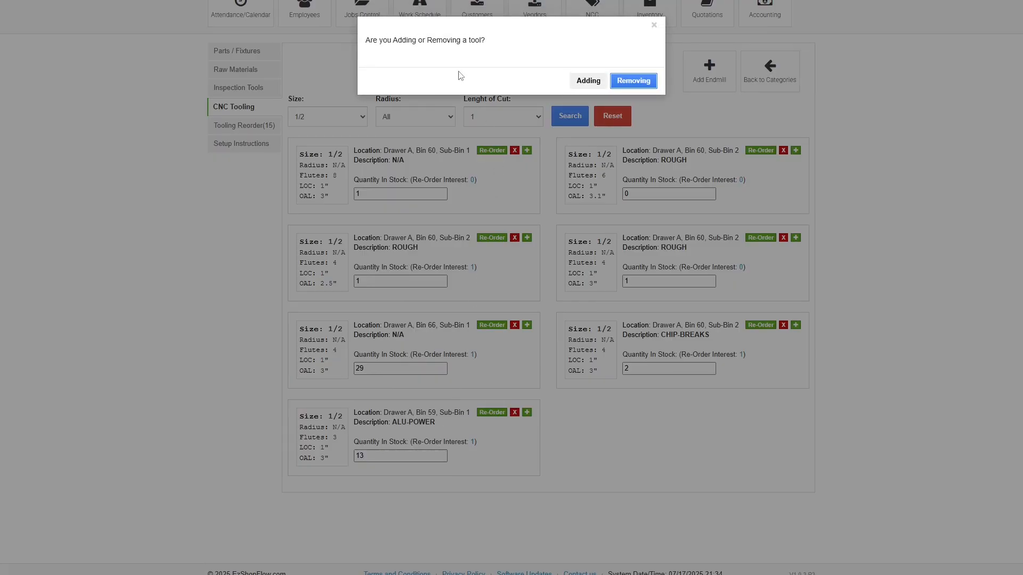
left_click(640, 82)
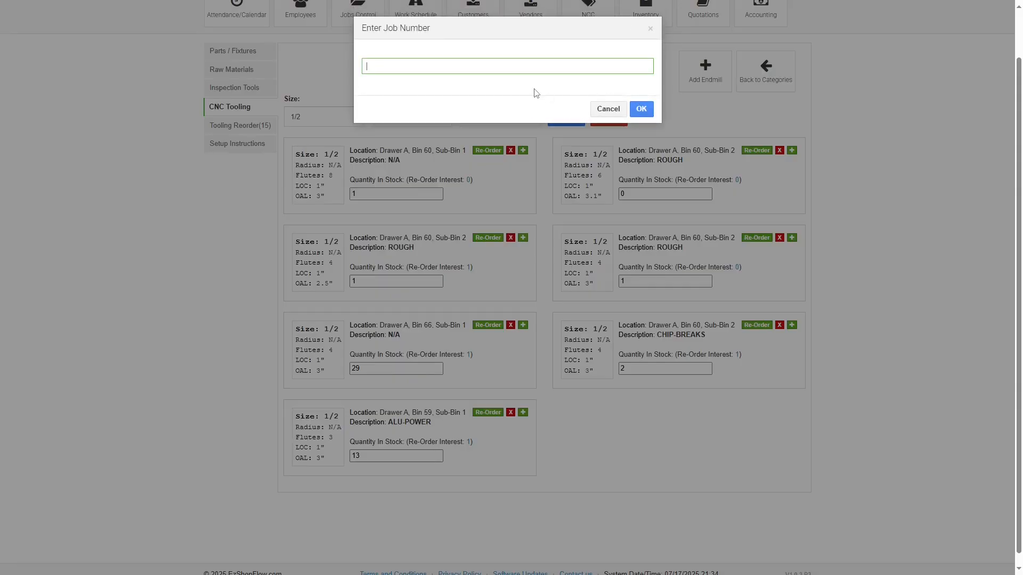
key("Return")
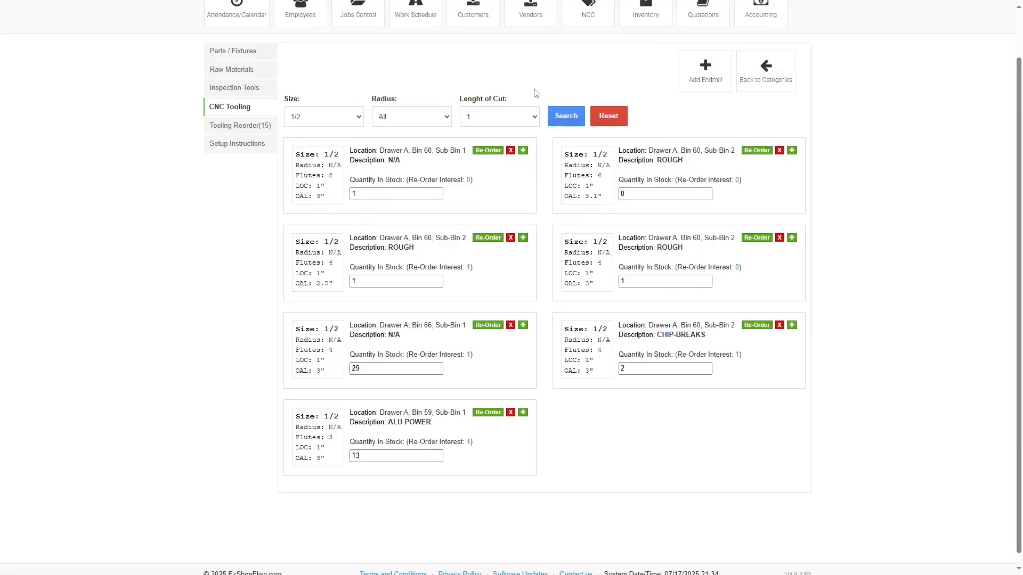
key("Return")
scroll(405, 320, "up", 1)
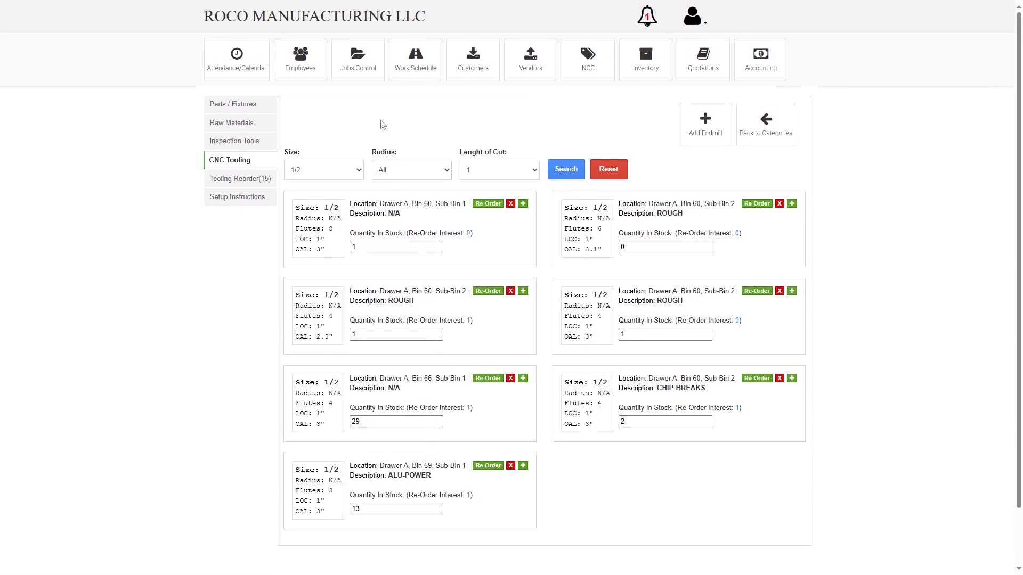
Step: Open job 1506 in jobs control and examine the tool removals and their amounts in its finances
left_click(367, 59)
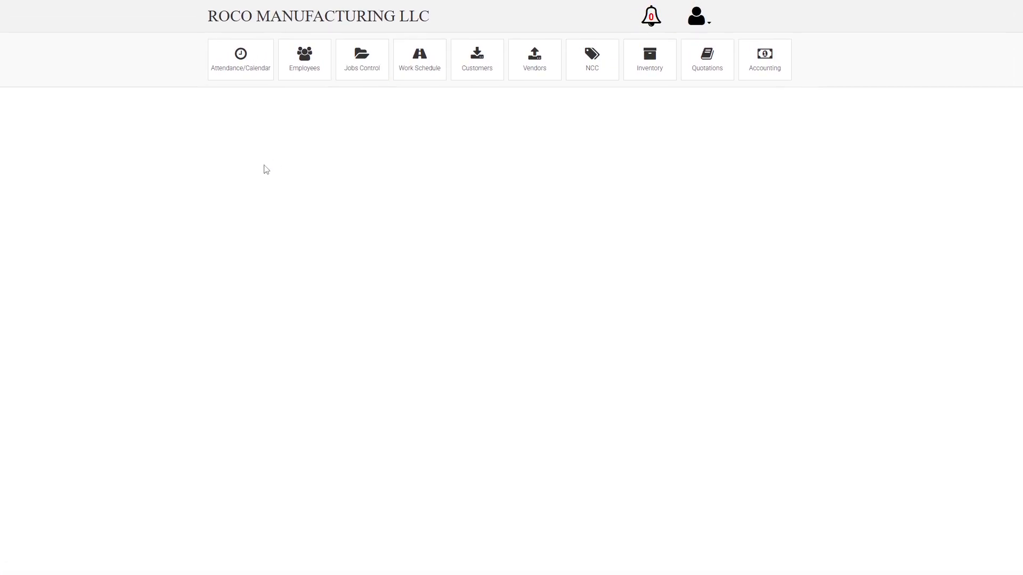
left_click(253, 151)
type("1506")
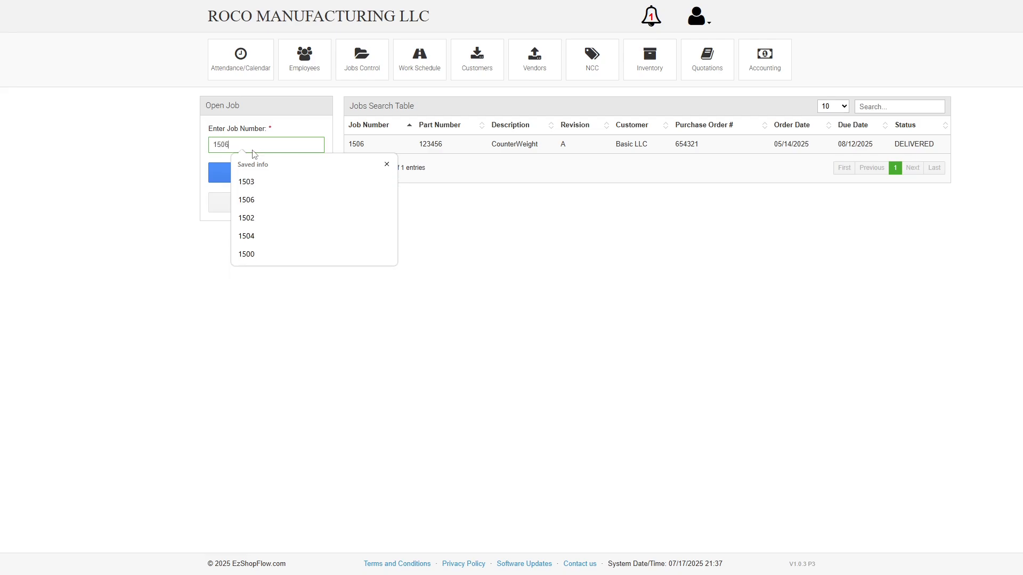
key("Return")
left_click(445, 119)
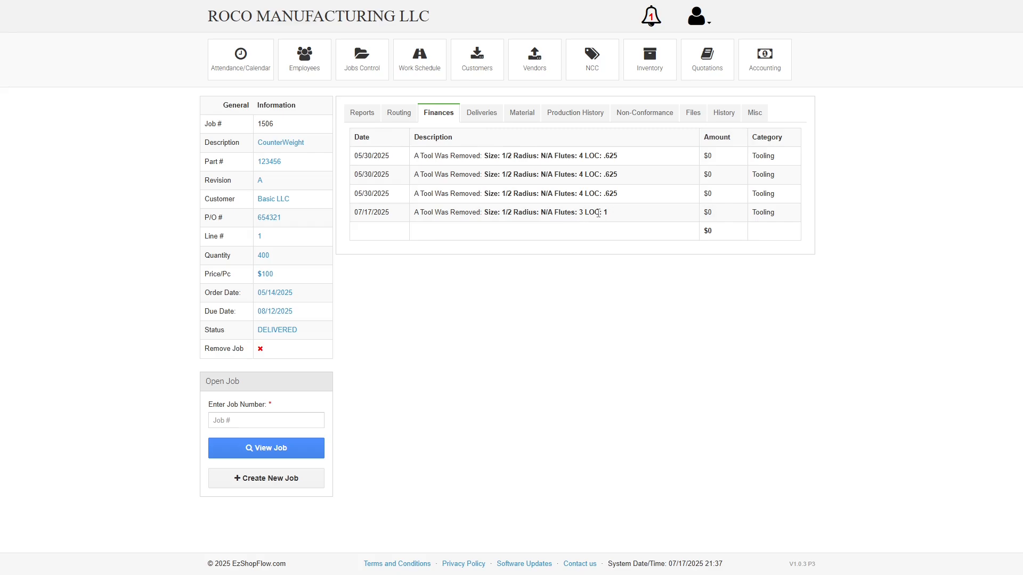
left_click(709, 213)
left_click_drag(714, 216, 703, 214)
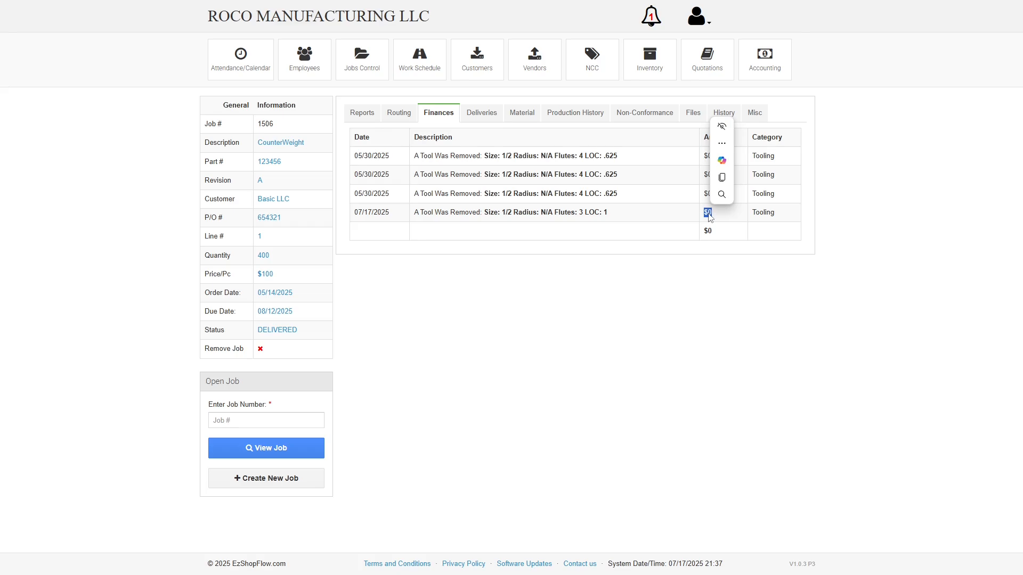
left_click(691, 218)
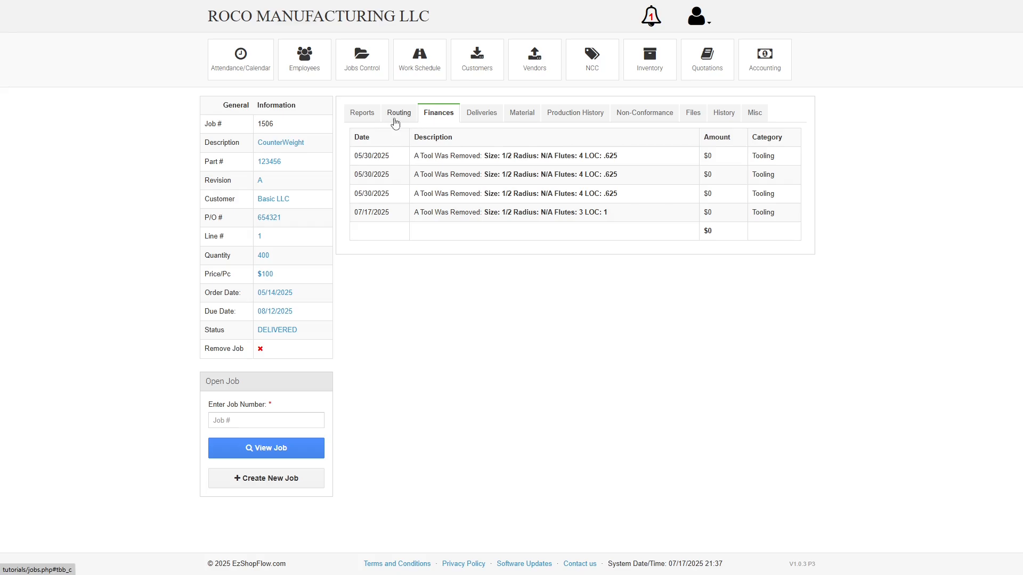
Step: Examine job 1506's profit/loss report, checking the finances spending and the expanded breakdown
left_click(367, 113)
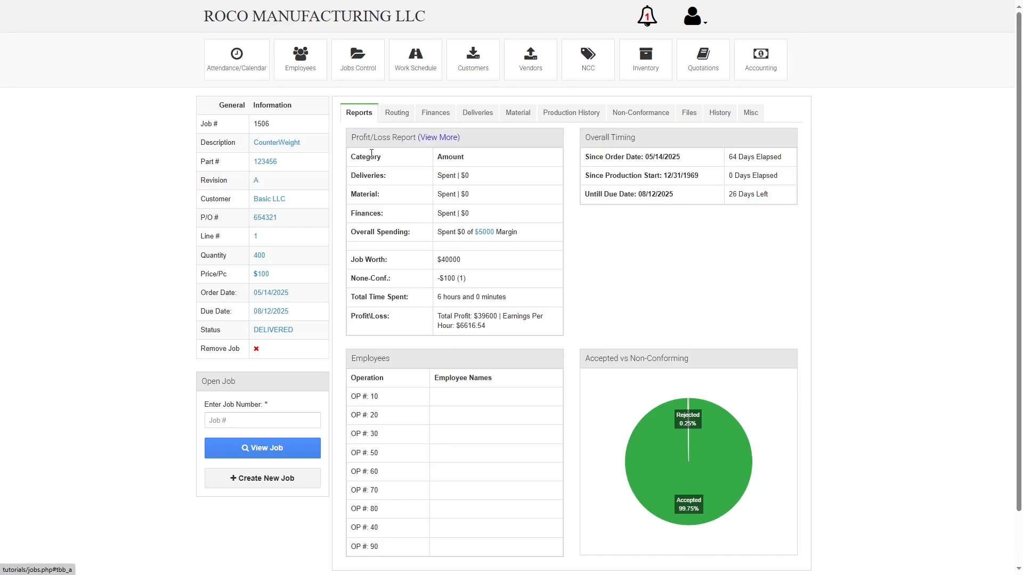
left_click_drag(368, 214, 487, 224)
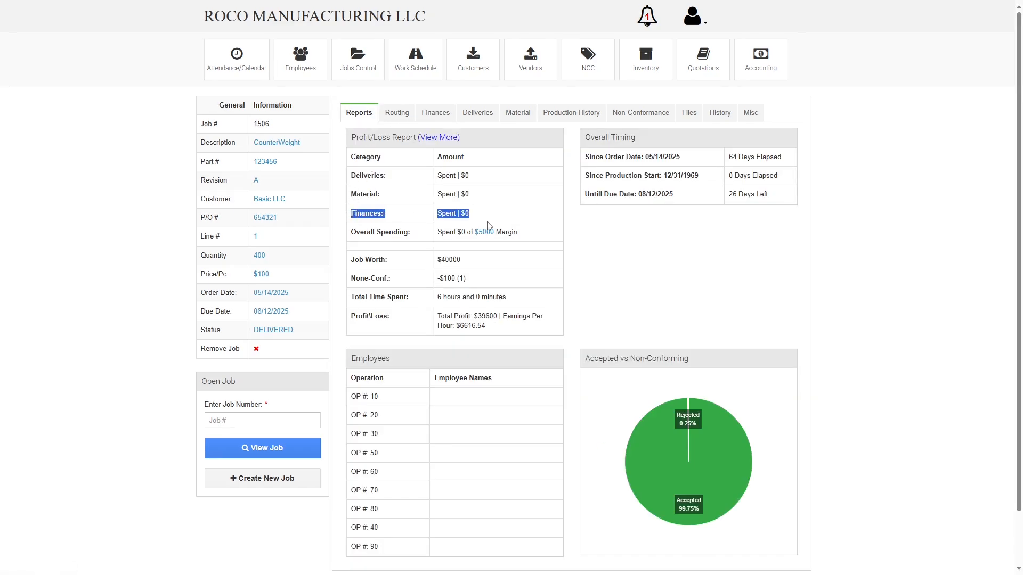
left_click(431, 317)
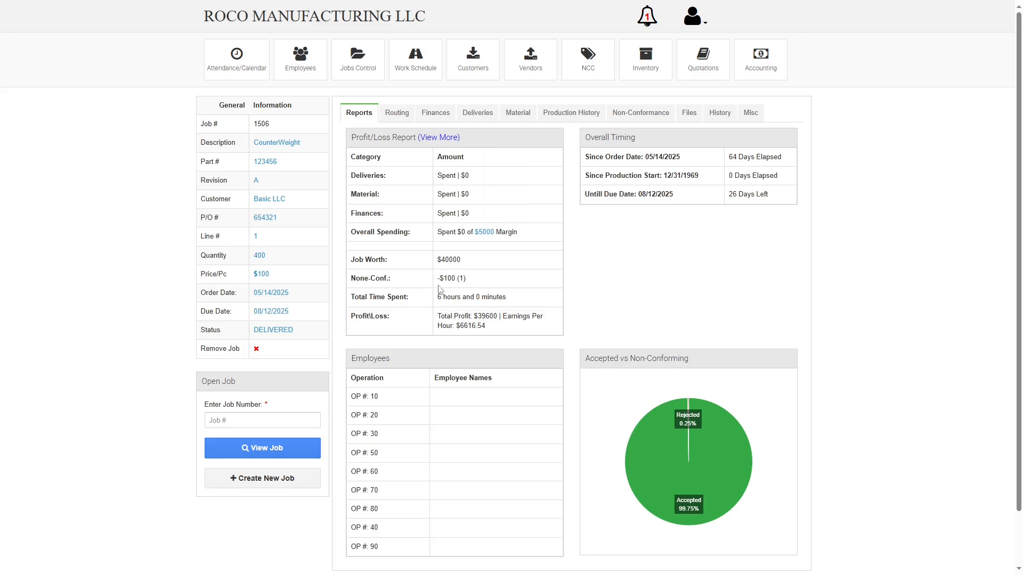
left_click(438, 137)
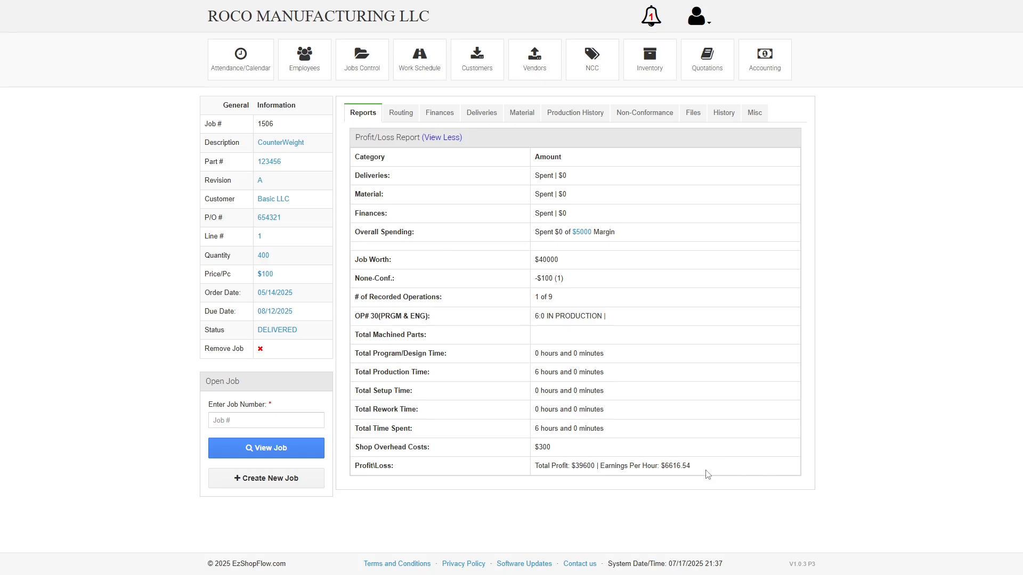
left_click_drag(708, 475, 376, 154)
left_click(366, 183)
Step: Return to the square endmills in the CNC tooling inventory and filter them by size 1/2 and length of cut 1
left_click(647, 66)
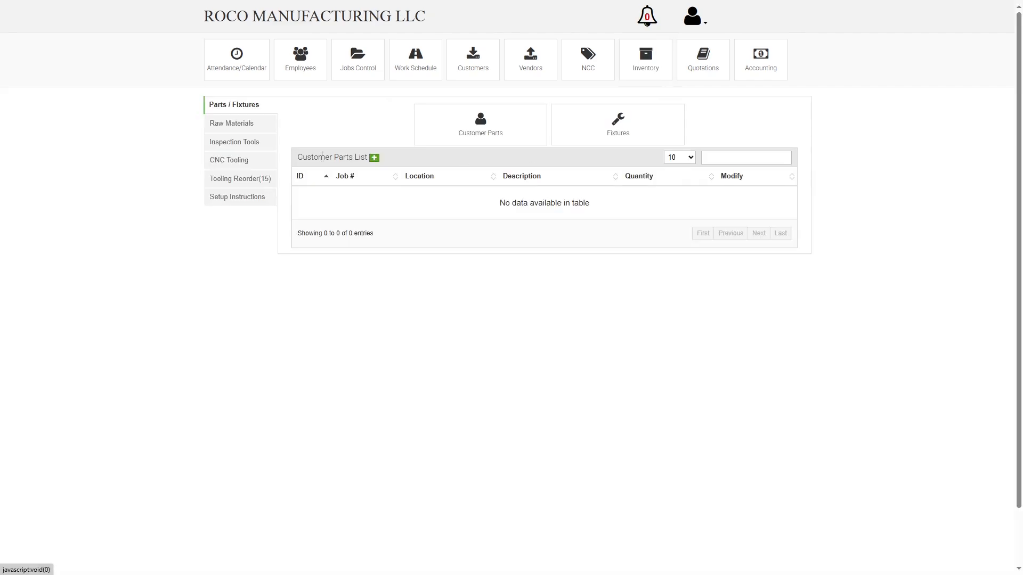
left_click(261, 162)
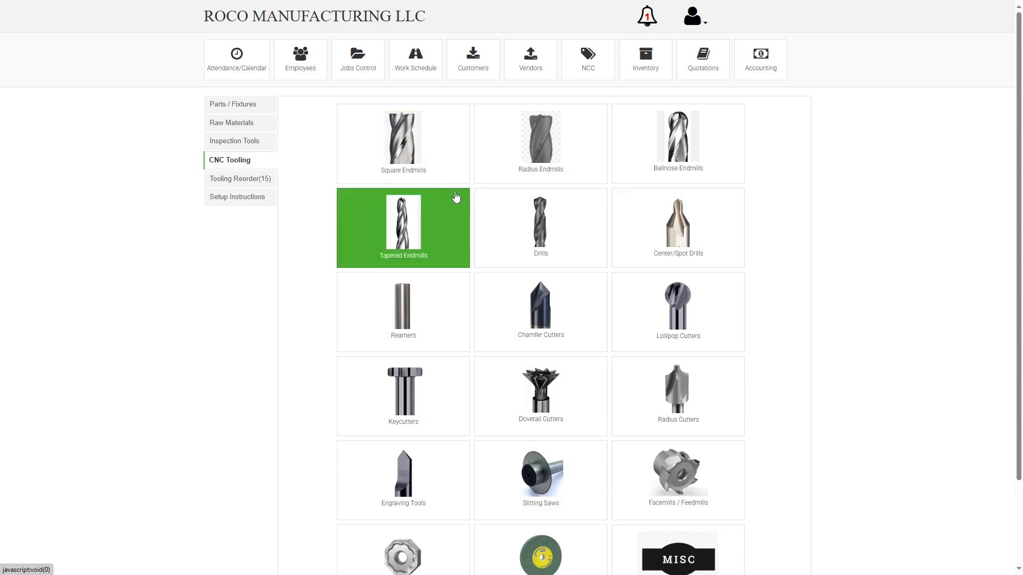
left_click(434, 253)
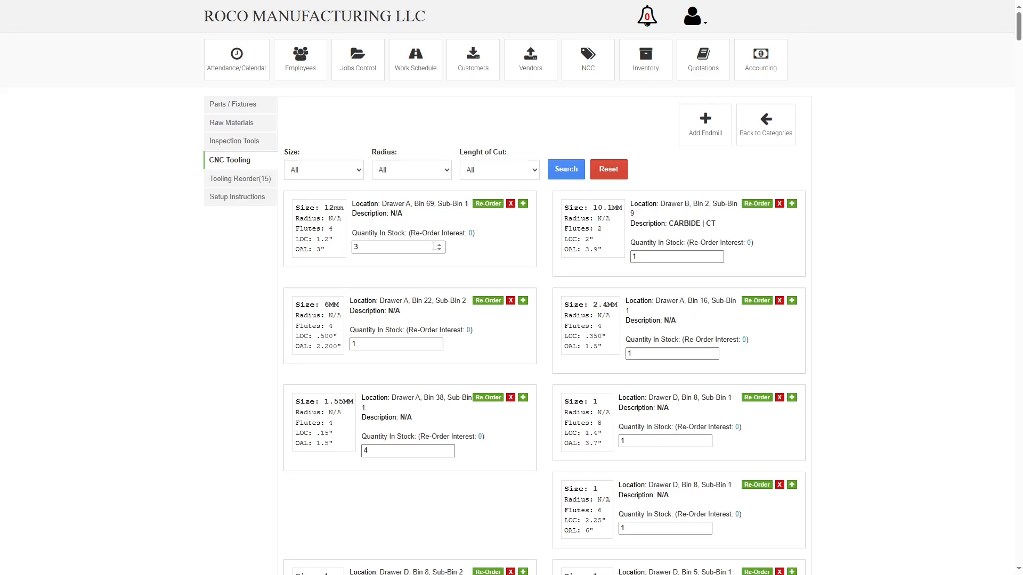
left_click(339, 174)
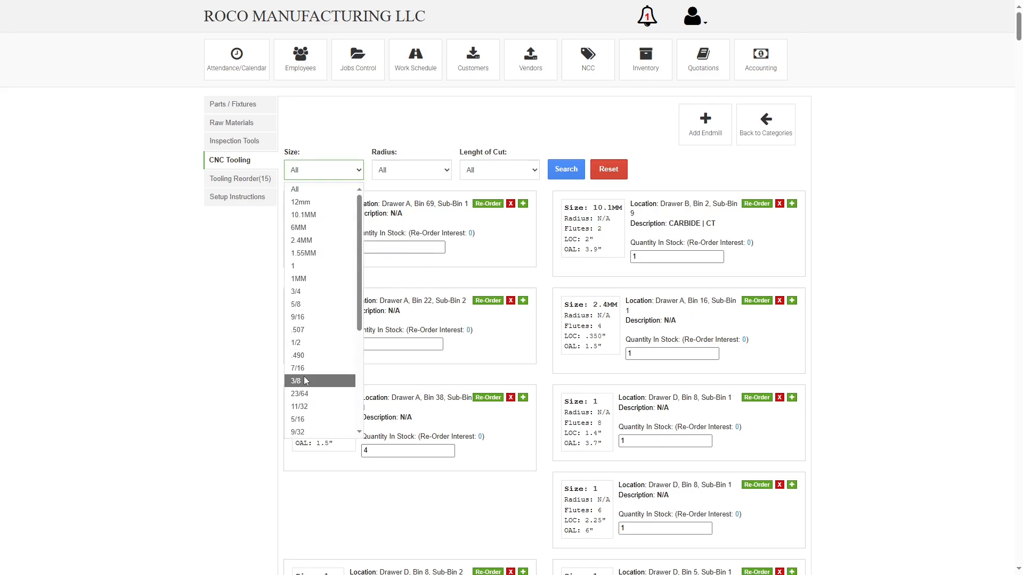
left_click(311, 355)
left_click(325, 172)
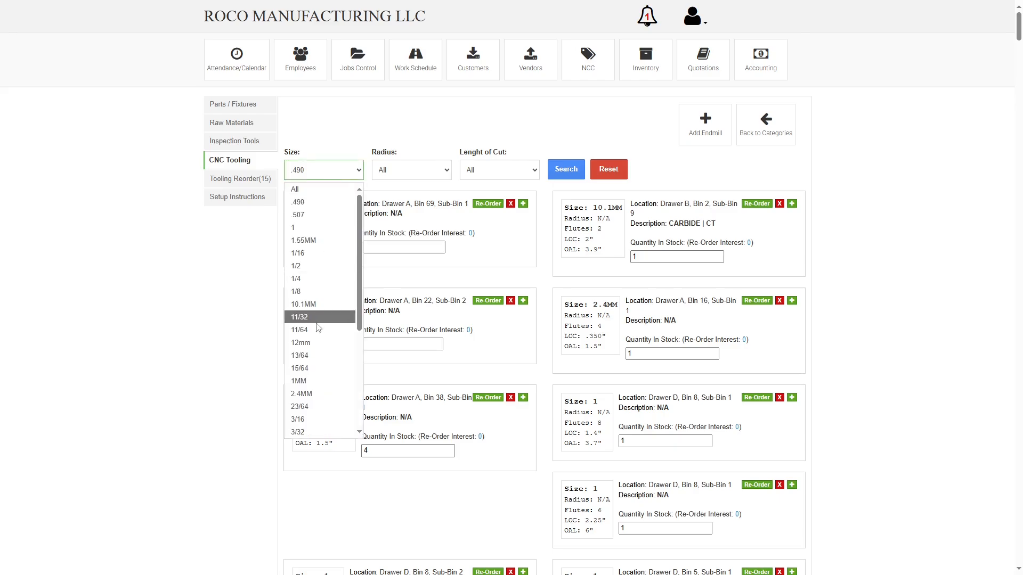
scroll(316, 354, "down", 2)
scroll(327, 236, "up", 2)
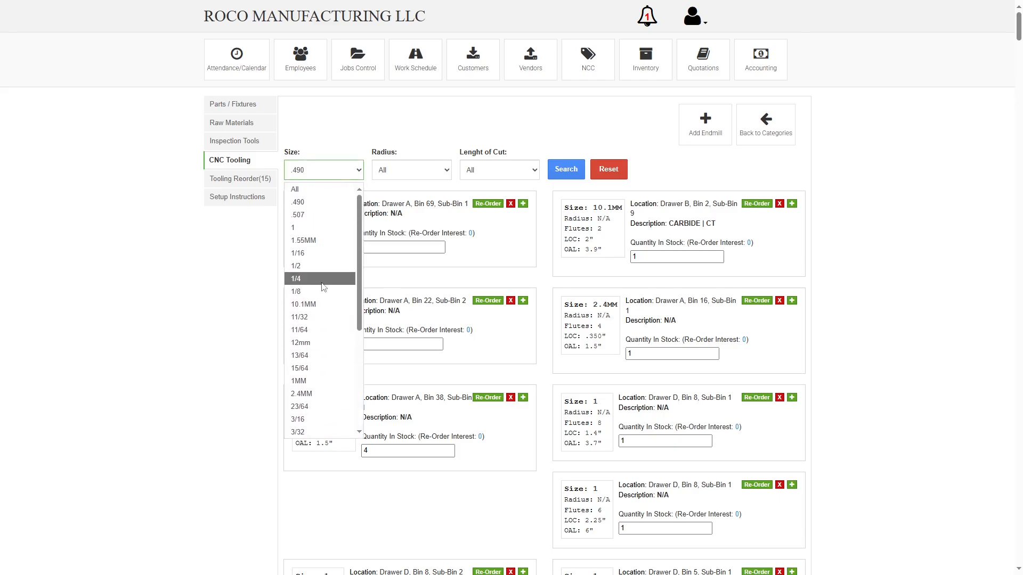
left_click(309, 265)
left_click(507, 166)
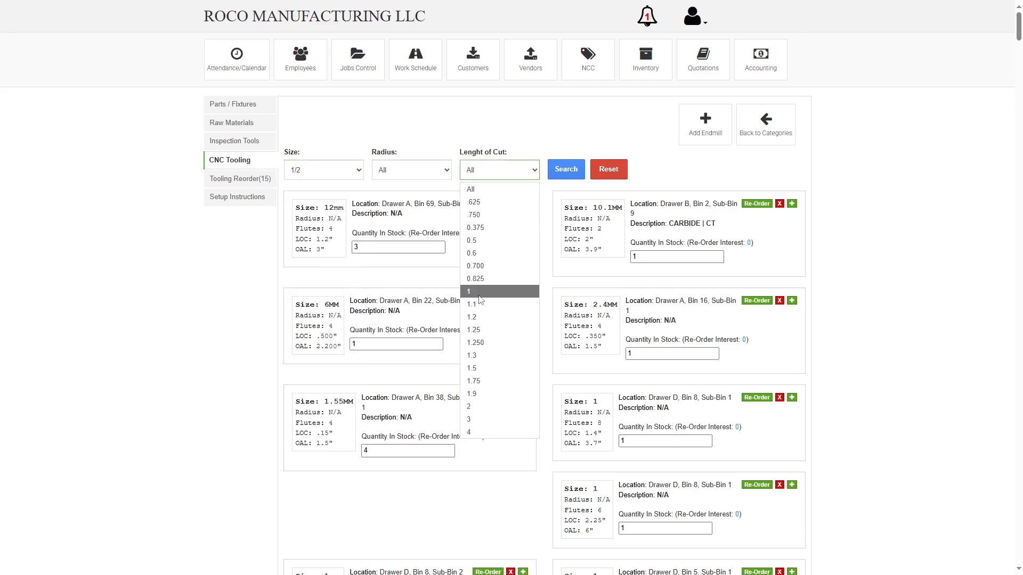
left_click(467, 296)
Step: Set the re-order interest of the ALU-POWER 1/2 endmill to 1
scroll(467, 300, "down", 2)
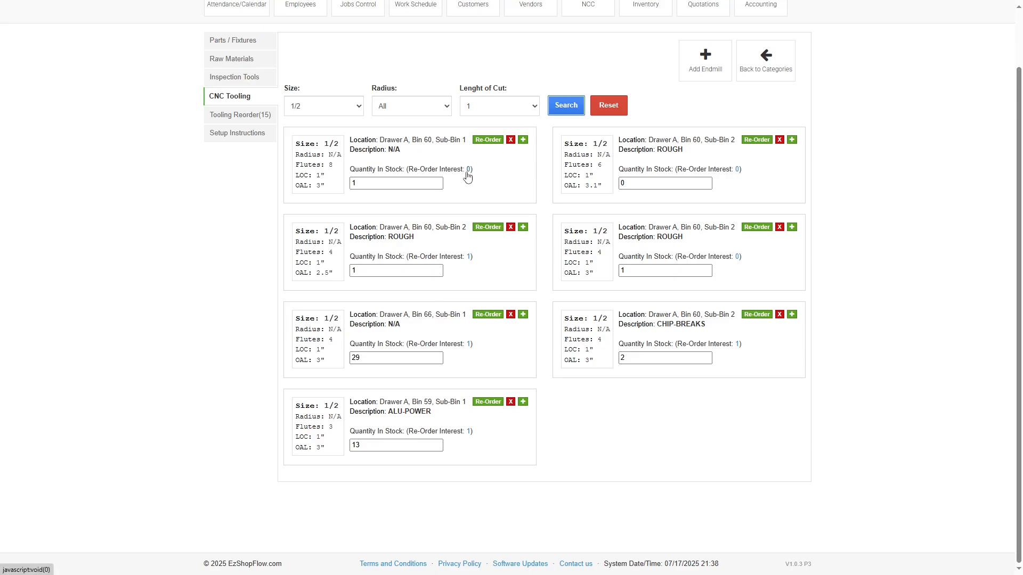
scroll(468, 175, "up", 1)
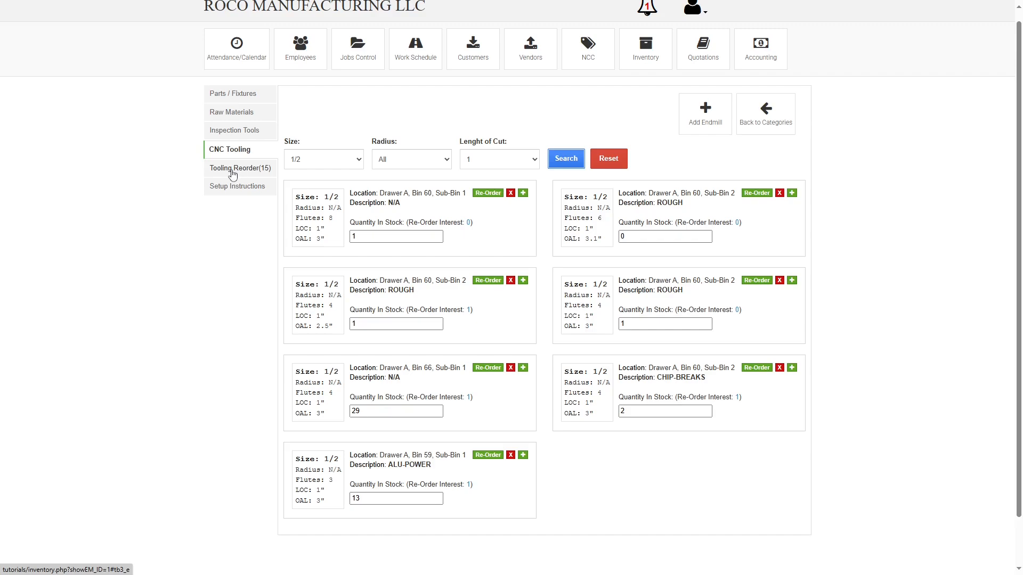
left_click(469, 485)
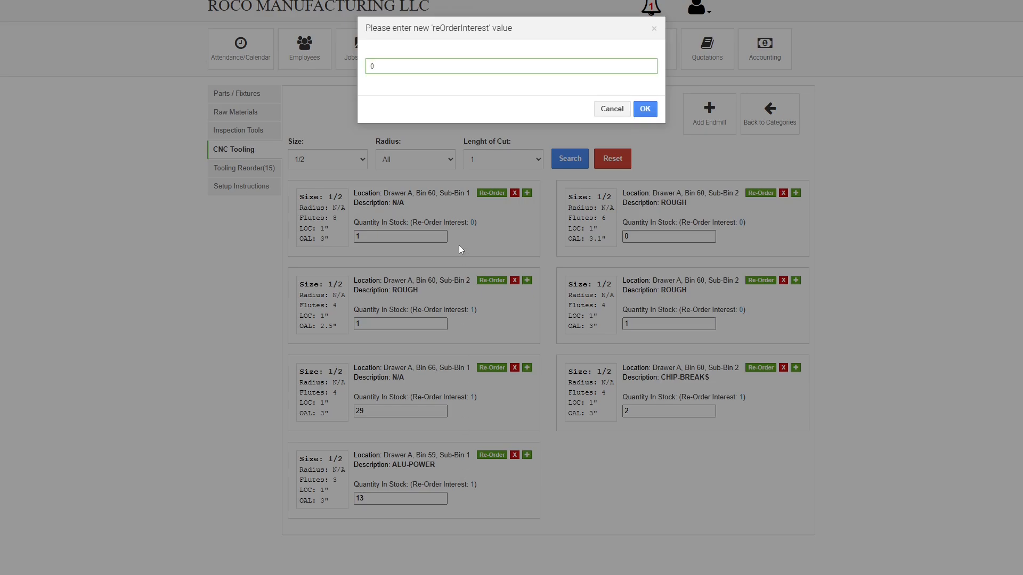
key("Return")
key("Return")
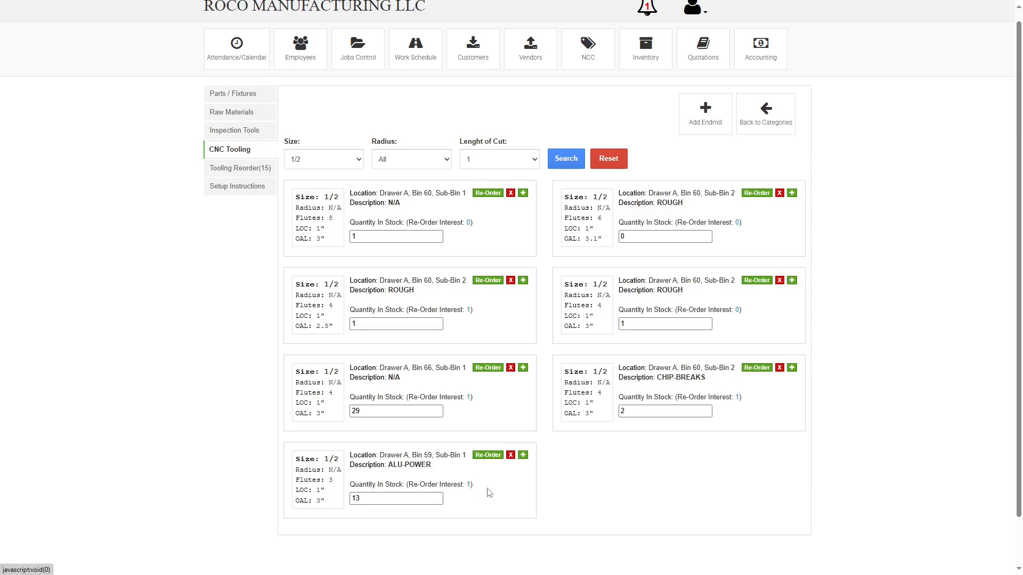
scroll(486, 491, "down", 1)
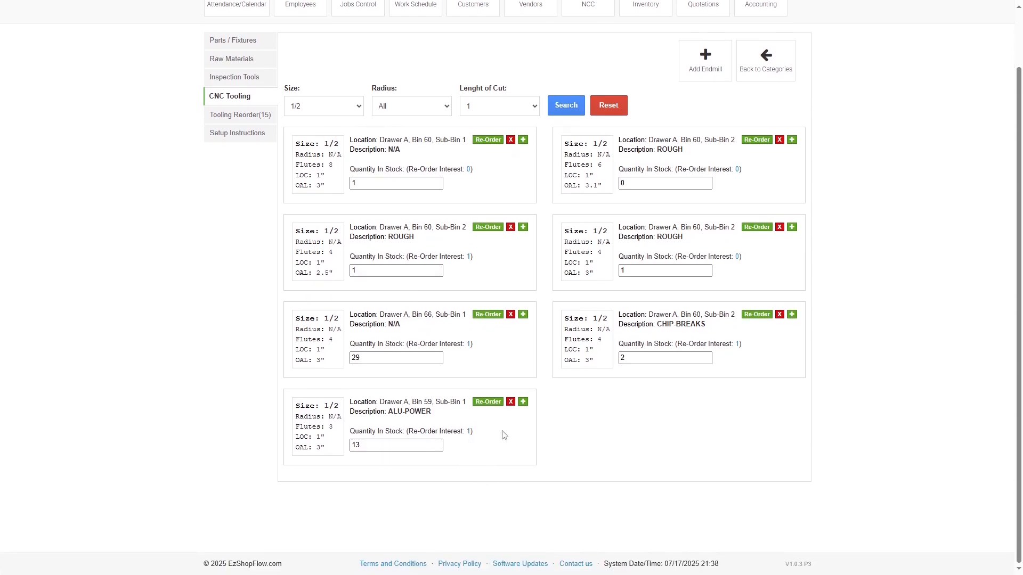
Step: Reload the square endmill list and filter it again by size 1/2 and length of cut 1
scroll(483, 470, "up", 1)
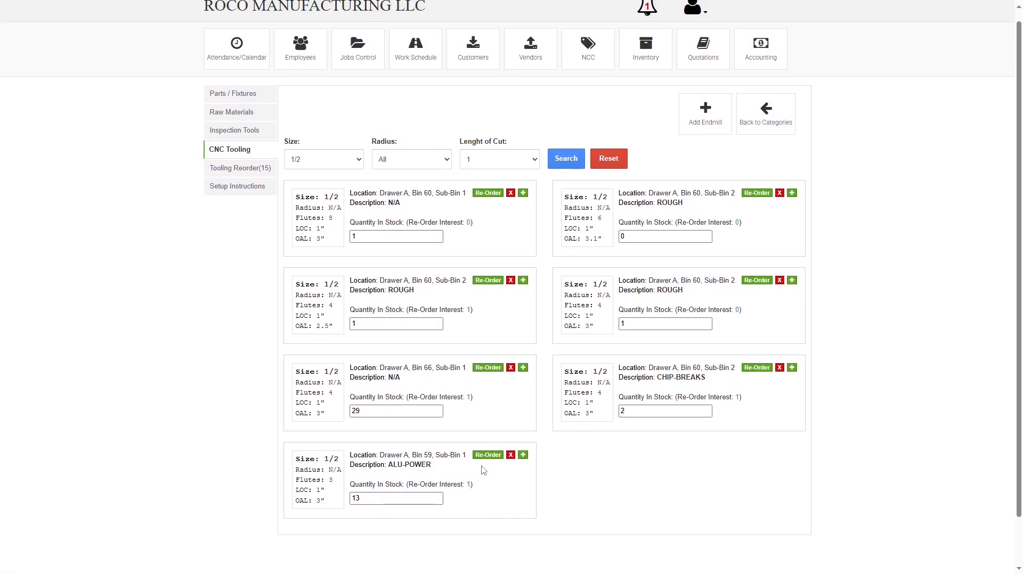
key("F5")
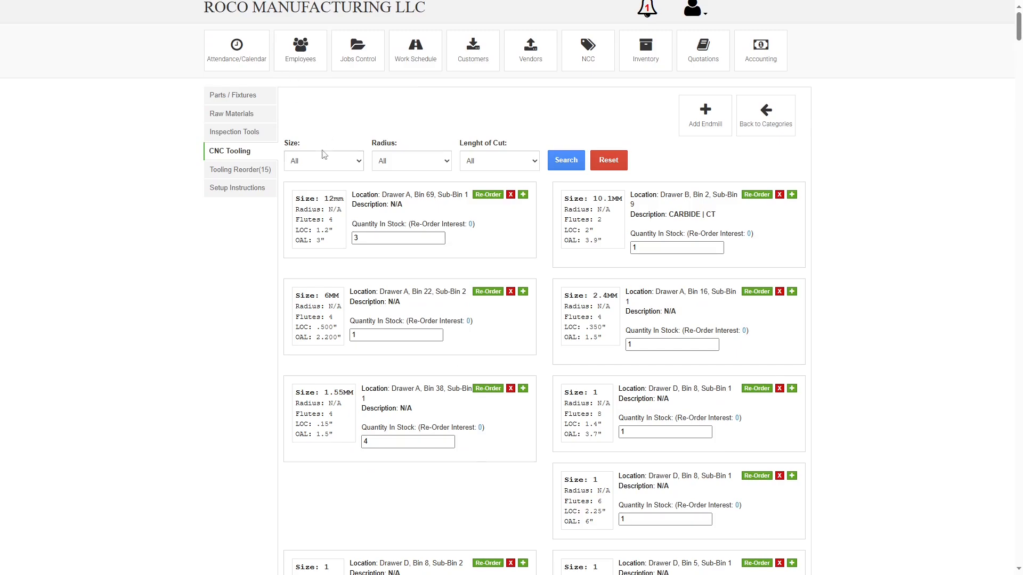
left_click(323, 157)
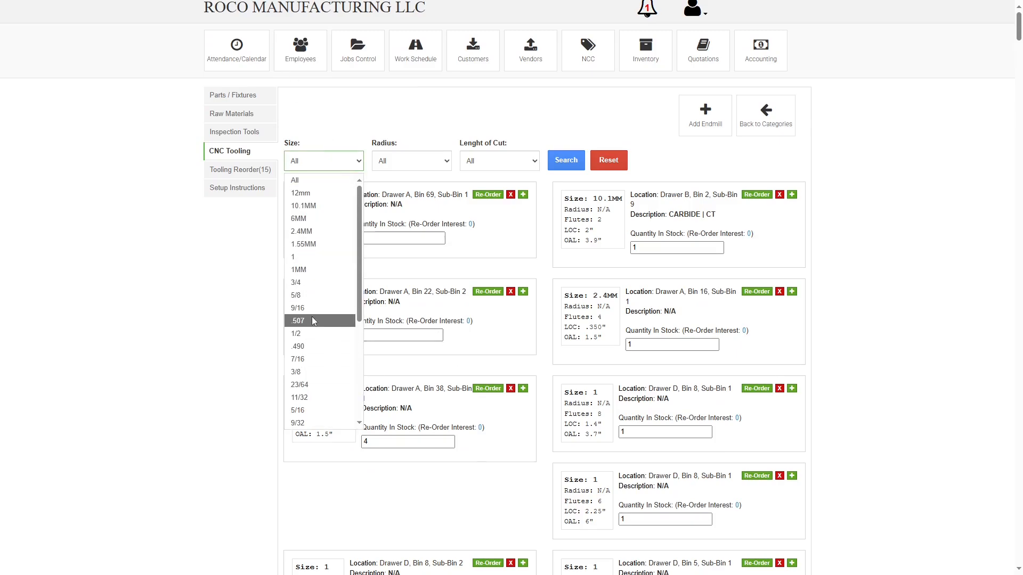
left_click(301, 334)
left_click(506, 162)
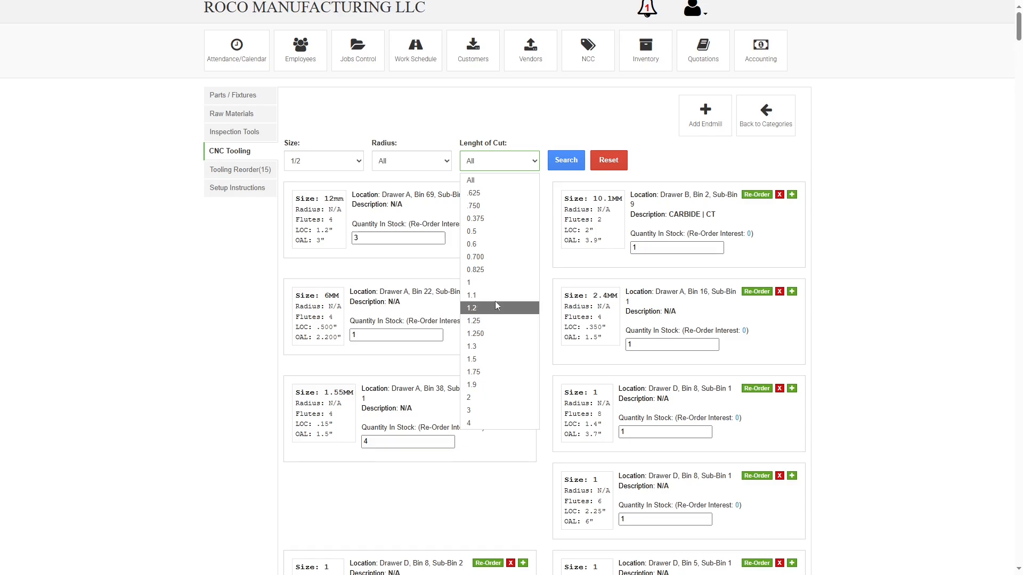
left_click(495, 283)
left_click(566, 159)
scroll(469, 417, "down", 1)
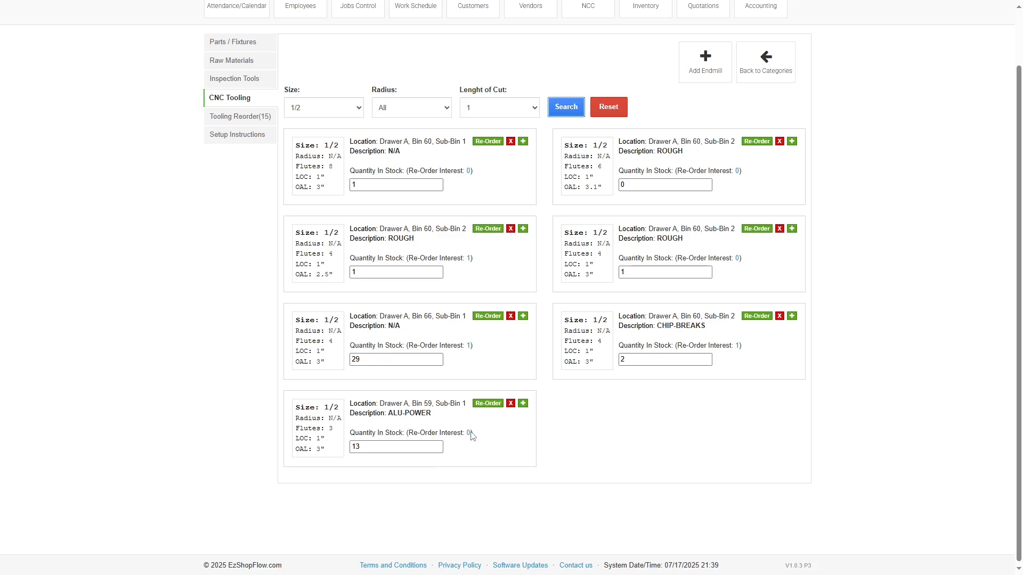
Step: Set the re-order interest of the ALU-POWER 1/2 endmill back to 1
left_click(465, 433)
left_click(468, 433)
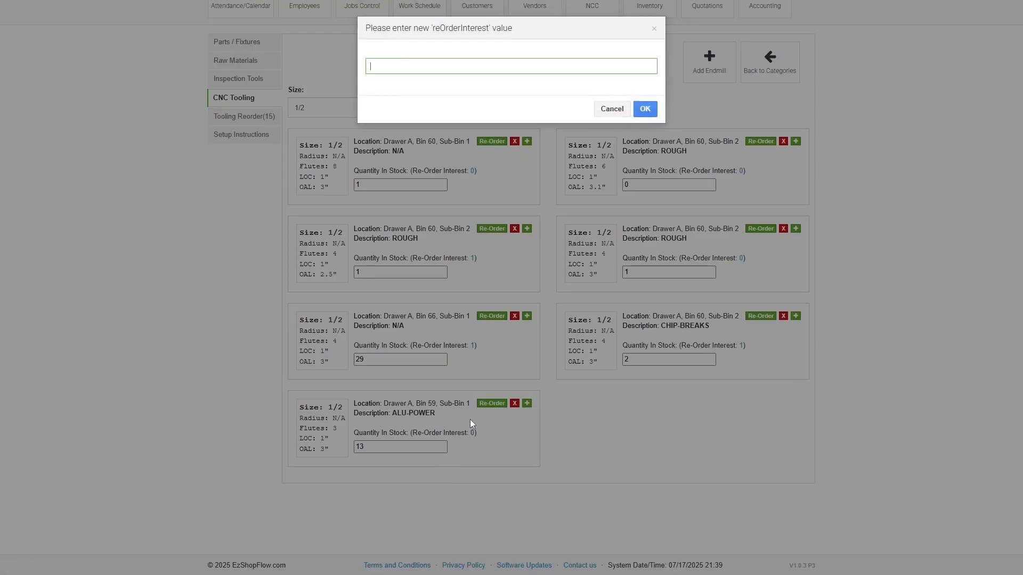
type("1")
key("Return")
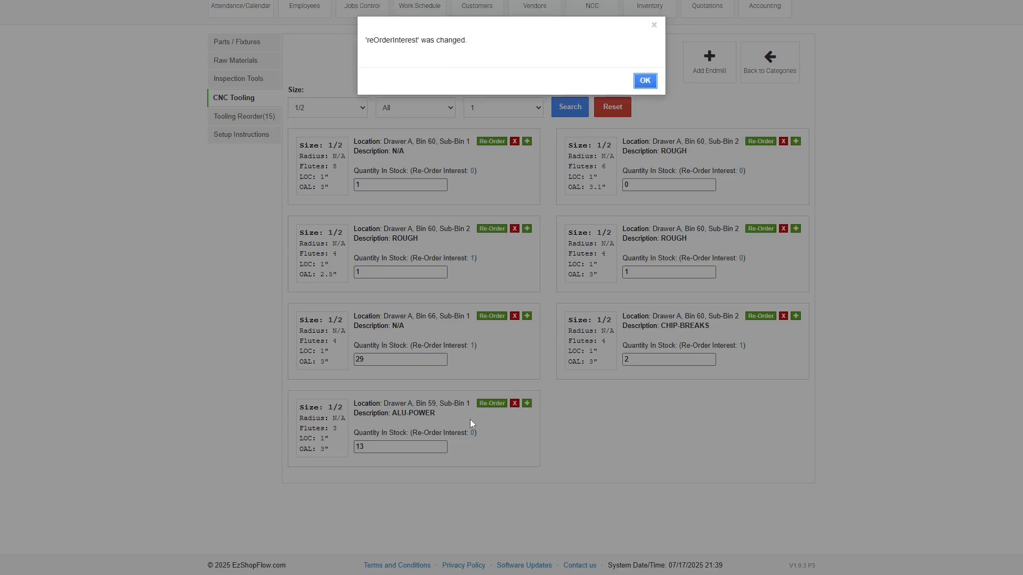
key("Return")
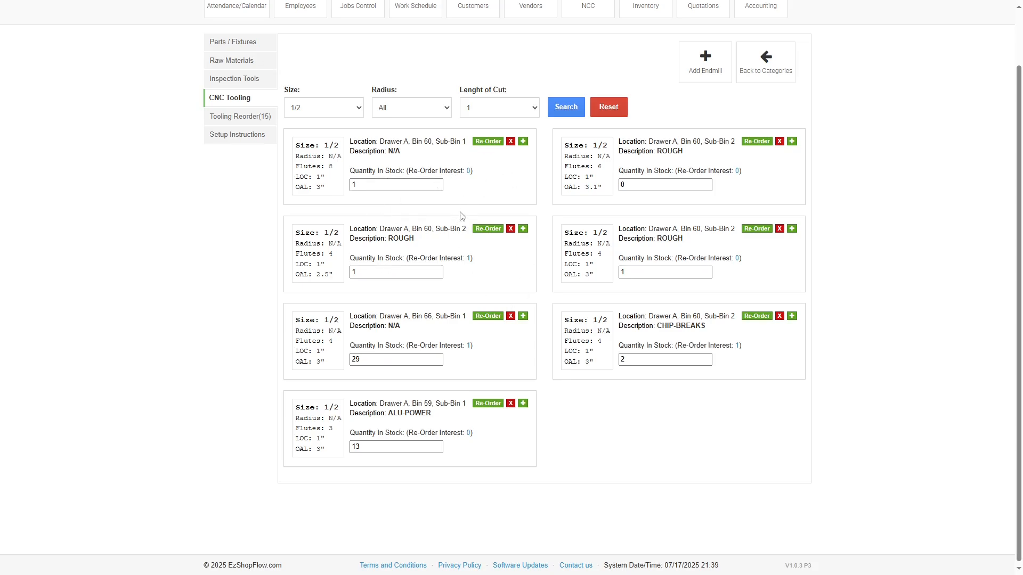
Step: Draft a re-order email for the 4-flute ROUGH 1/2 endmill with 2.5" OAL, enter a re-order quantity of 50, and discard the message
scroll(363, 293, "up", 1)
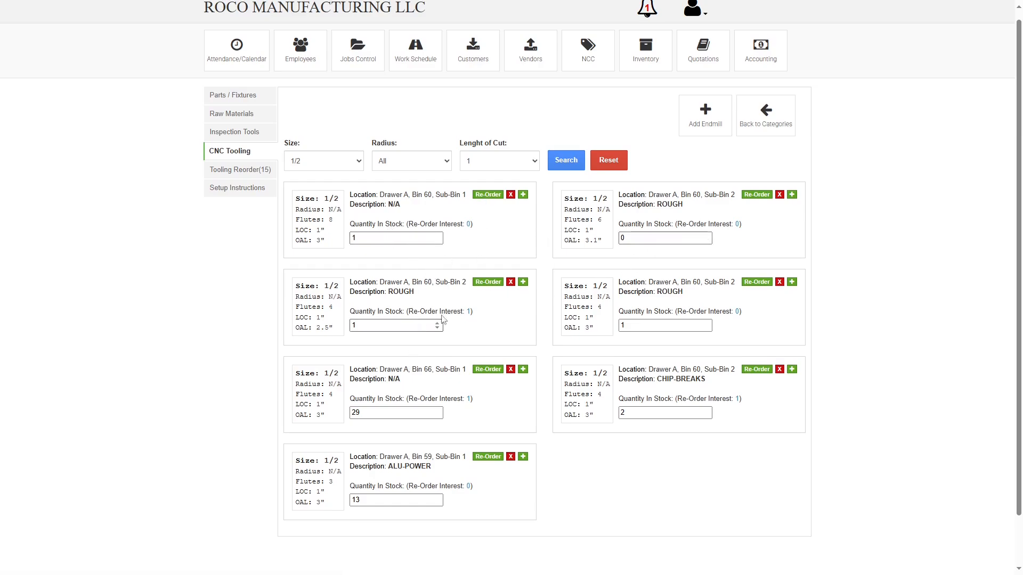
left_click(485, 285)
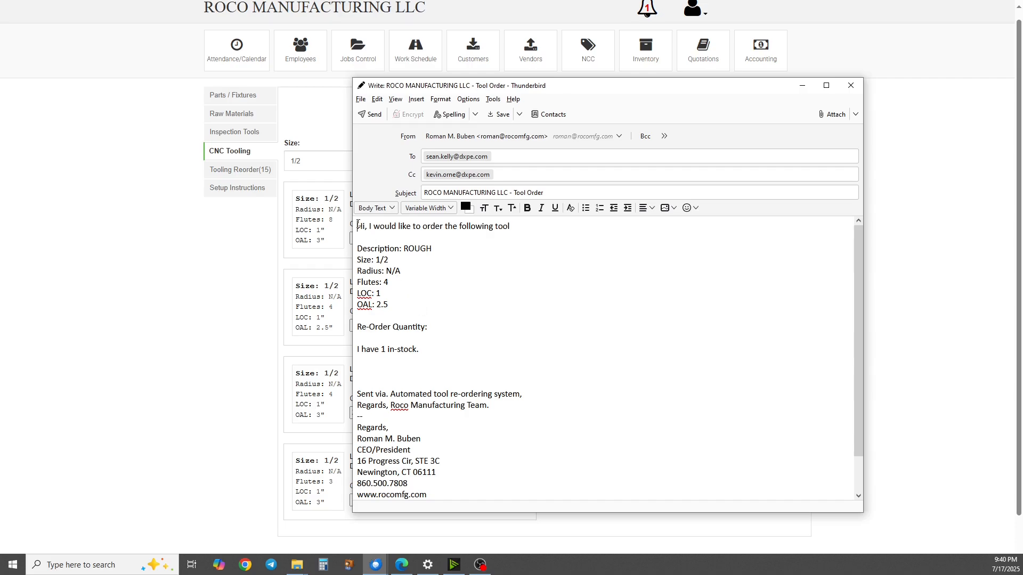
left_click_drag(361, 224, 452, 299)
left_click(443, 330)
left_click(851, 85)
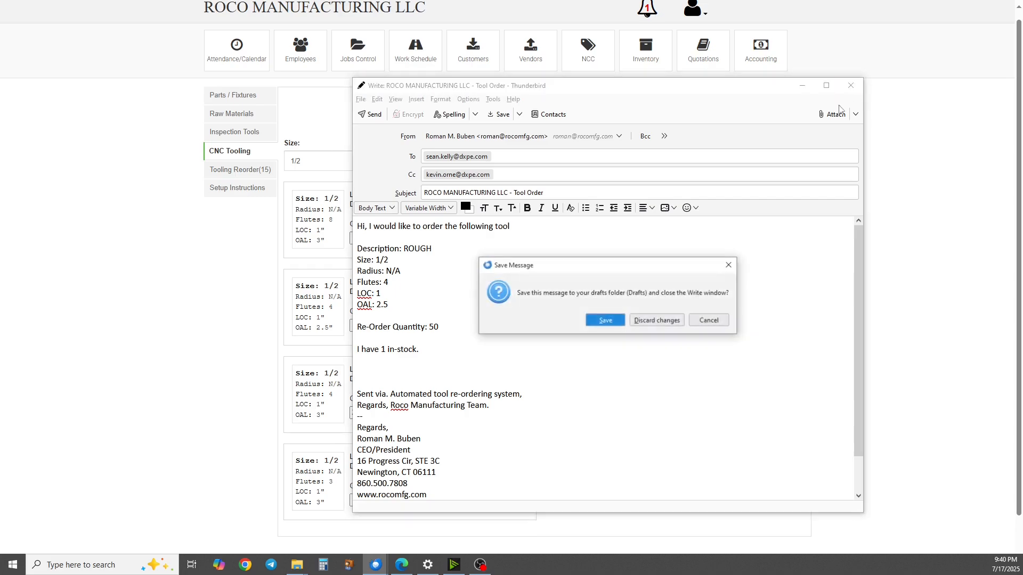
left_click(658, 321)
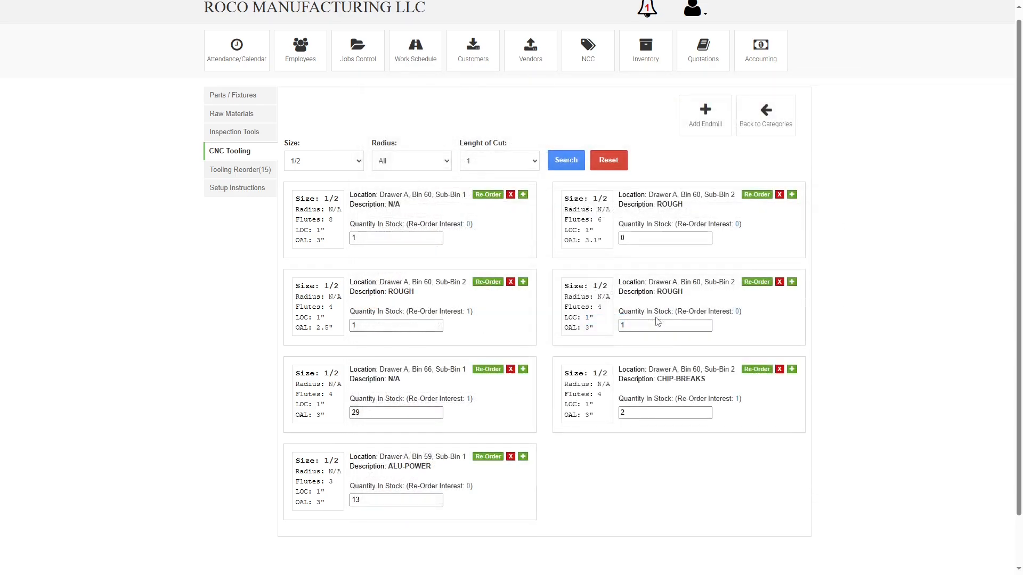
Step: In the tooling reorder list, switch the re-ordered status of tools 1947, 232, 1938, 1941, 1415 and 1944 to No
left_click(247, 177)
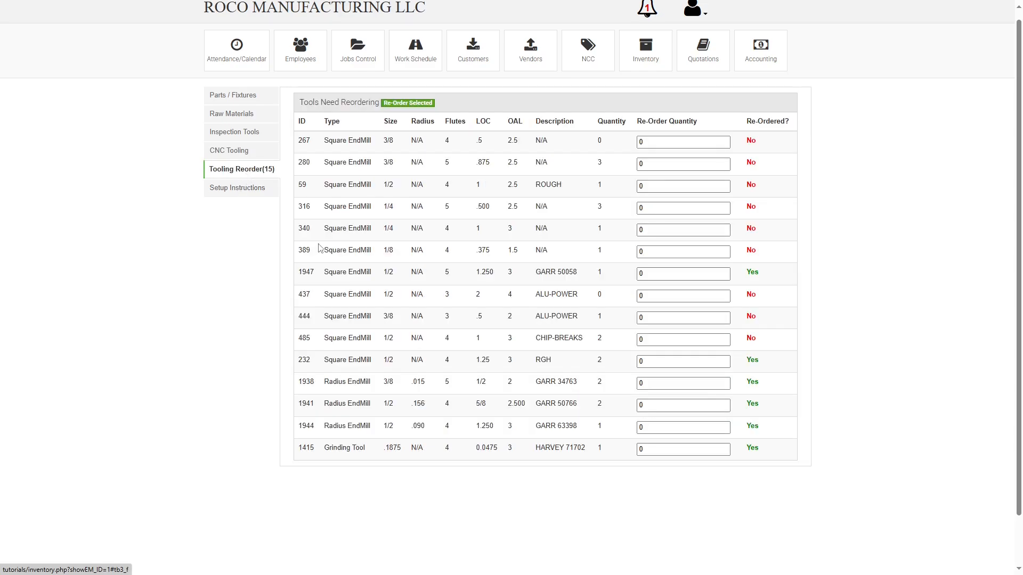
scroll(321, 248, "up", 1)
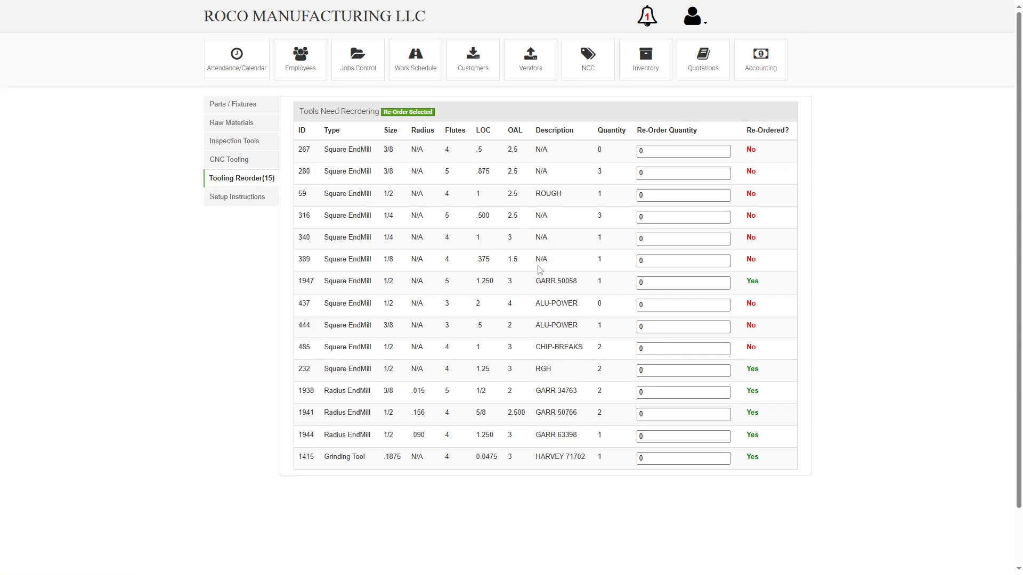
left_click(752, 281)
left_click(752, 369)
left_click(752, 391)
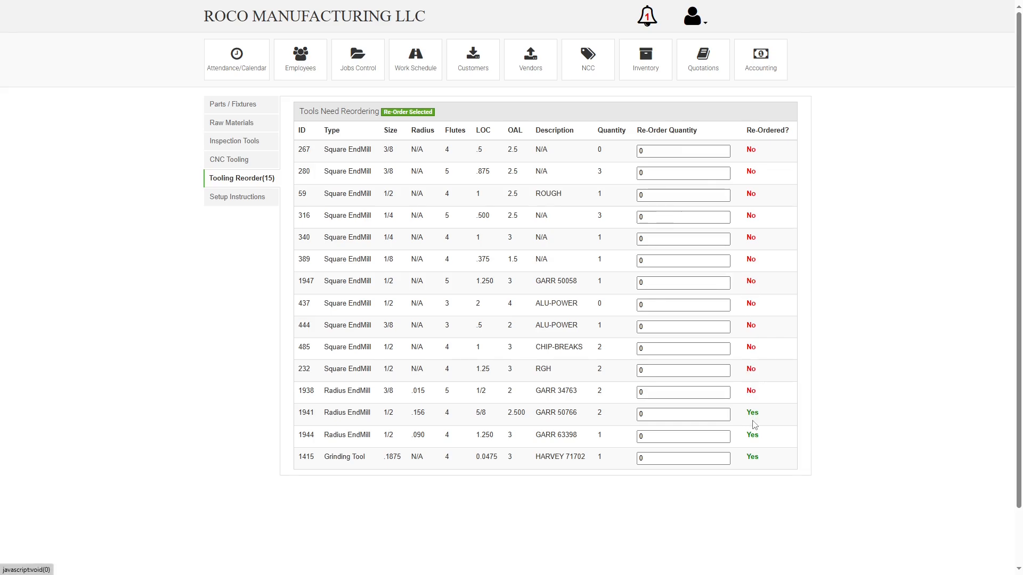
left_click(752, 413)
left_click(752, 457)
left_click(752, 435)
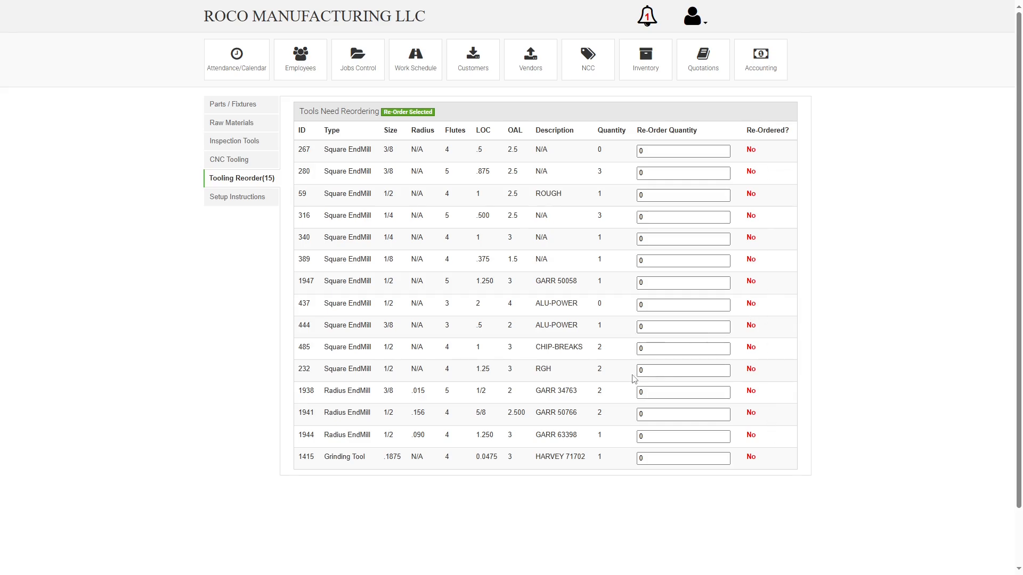
Step: Set the re-order quantities to 5 for tool 267, 3 for tool 340 and 1 for ALU-POWER tool 437
double_click(669, 154)
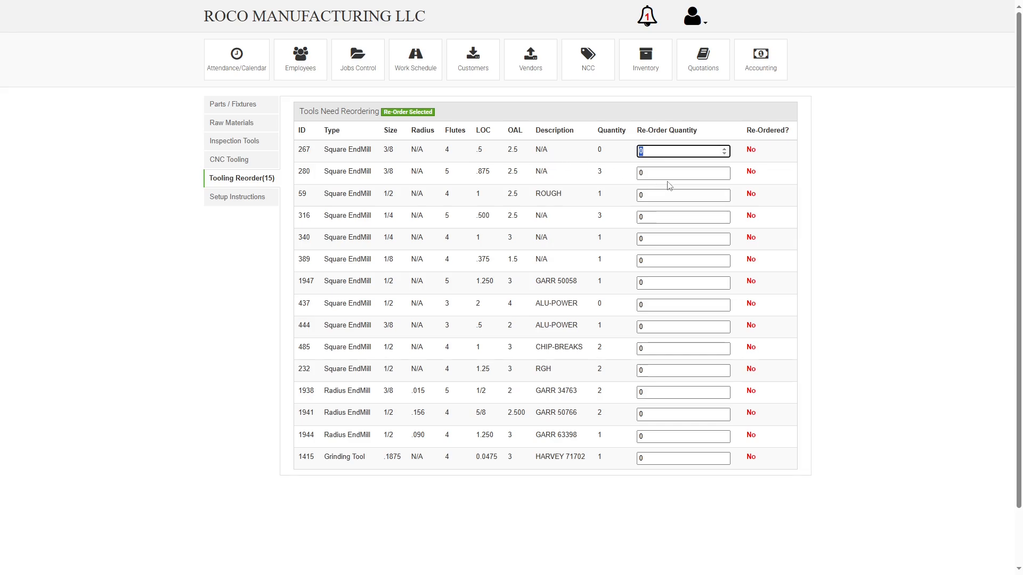
type("5")
left_click(658, 237)
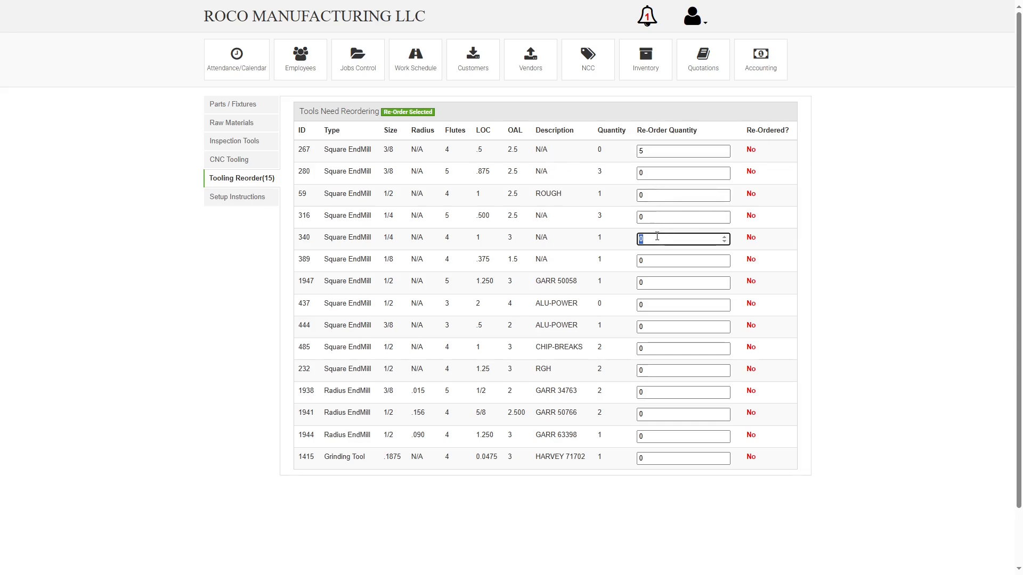
type("3")
left_click(658, 307)
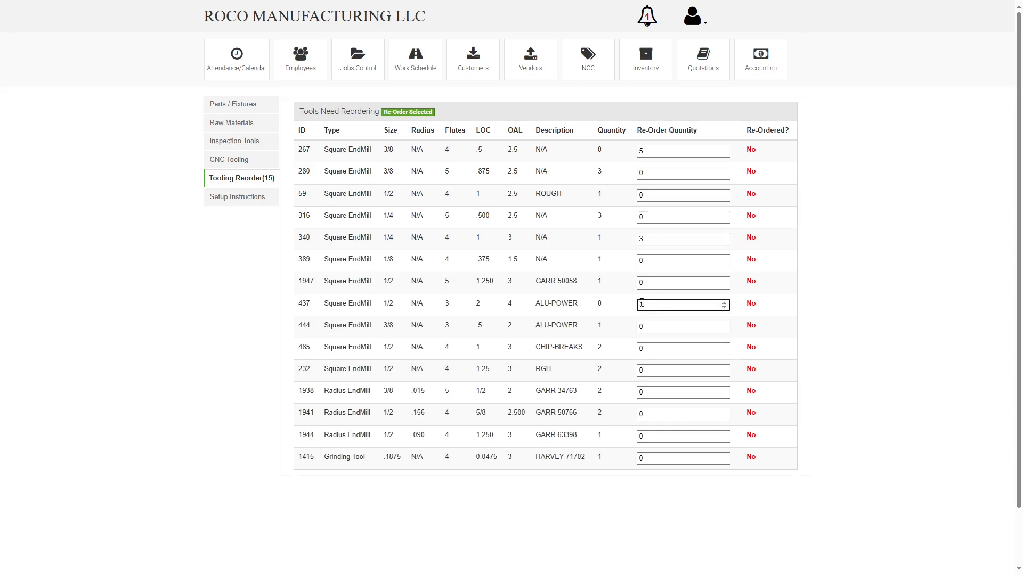
type("1")
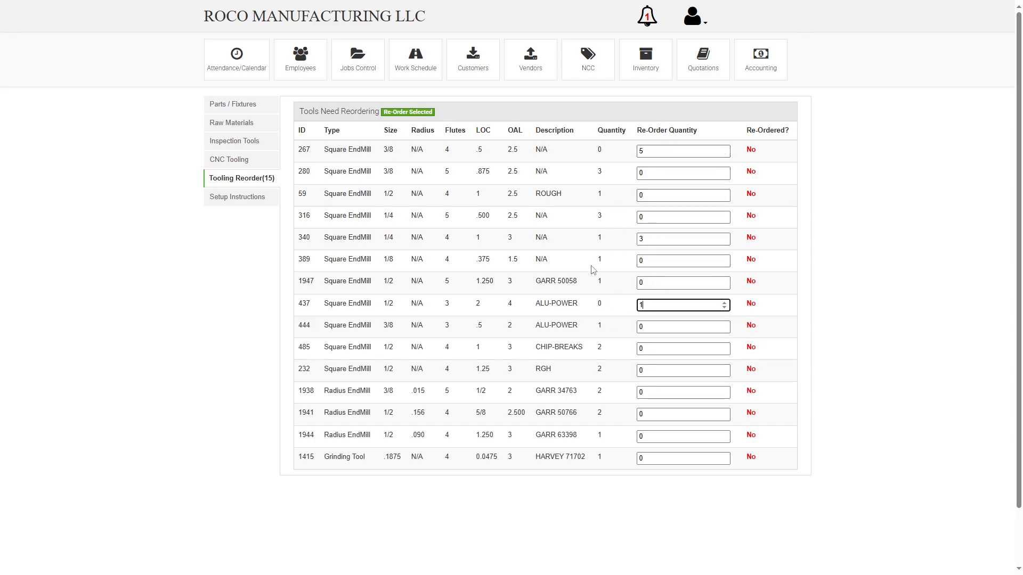
Step: Generate the reorder request email for the selected tools, review its tool specifications and quantities, and minimize the message
left_click(413, 113)
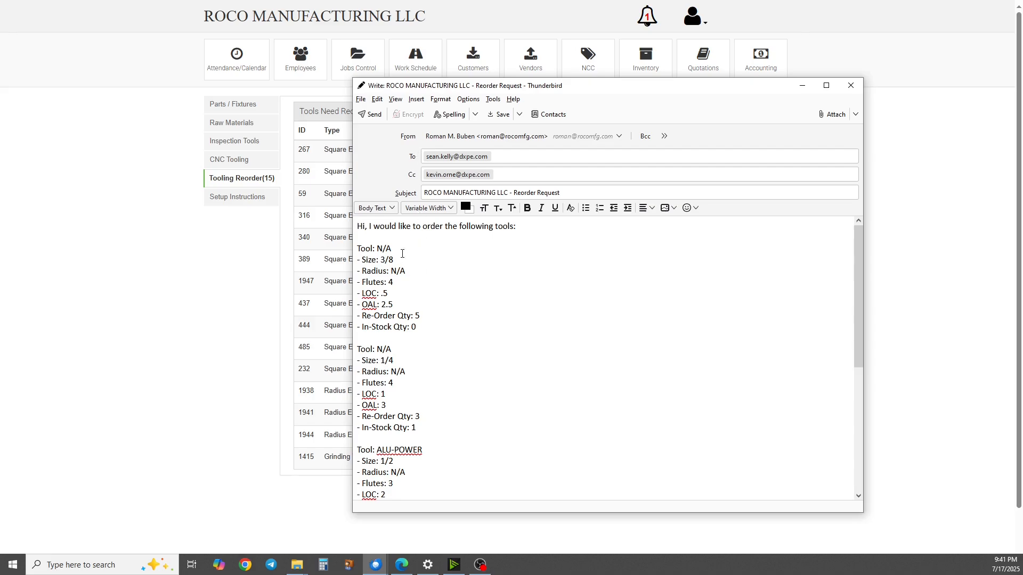
scroll(422, 381, "down", 2)
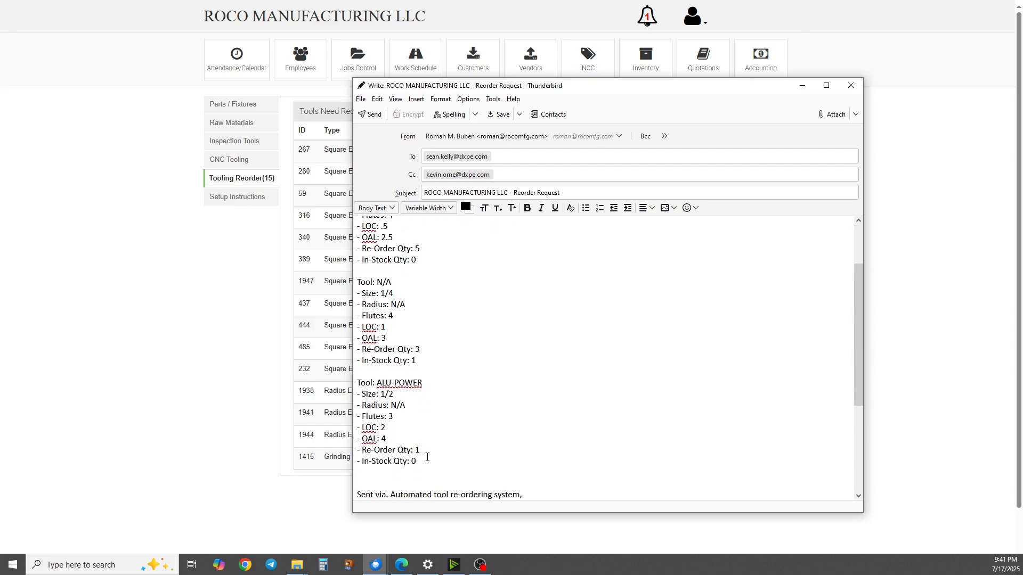
scroll(418, 449, "up", 2)
scroll(425, 417, "down", 4)
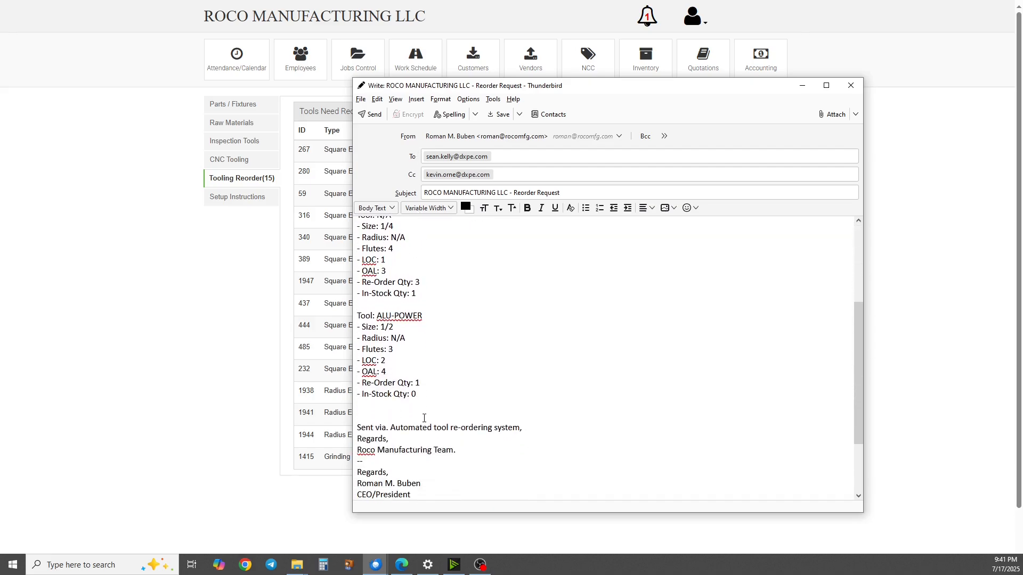
scroll(432, 421, "up", 2)
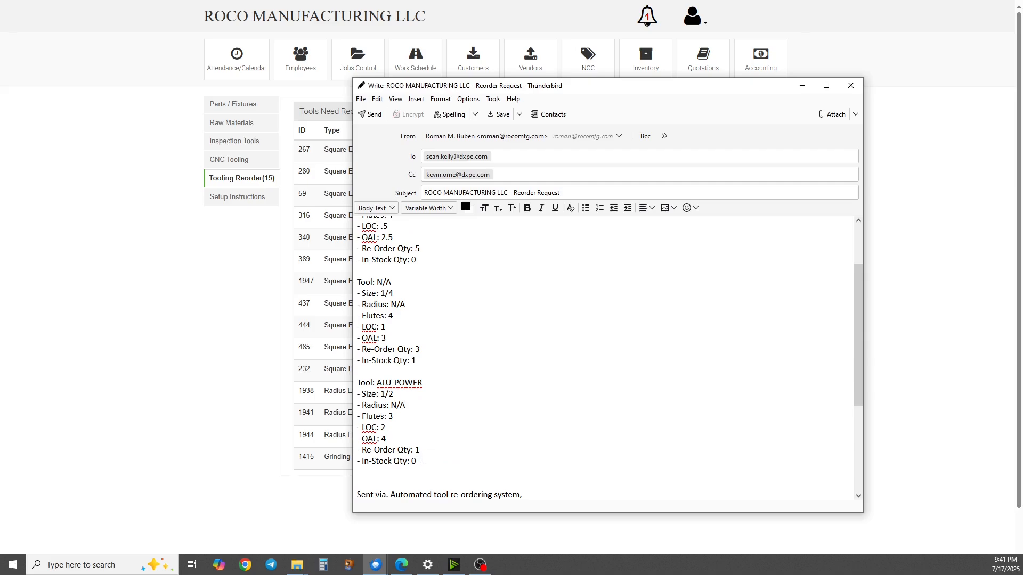
left_click_drag(429, 448, 357, 213)
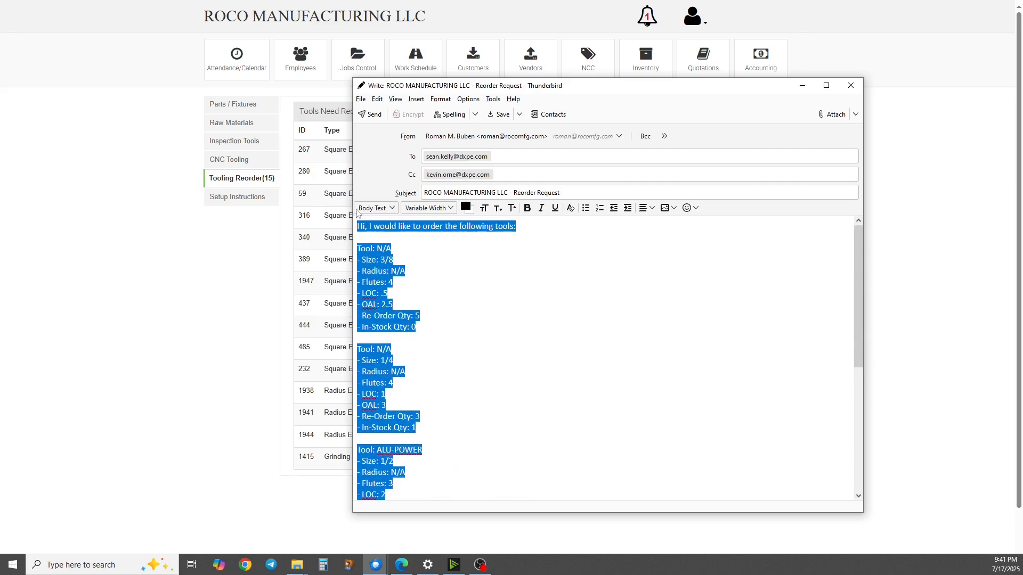
triple_click(421, 318)
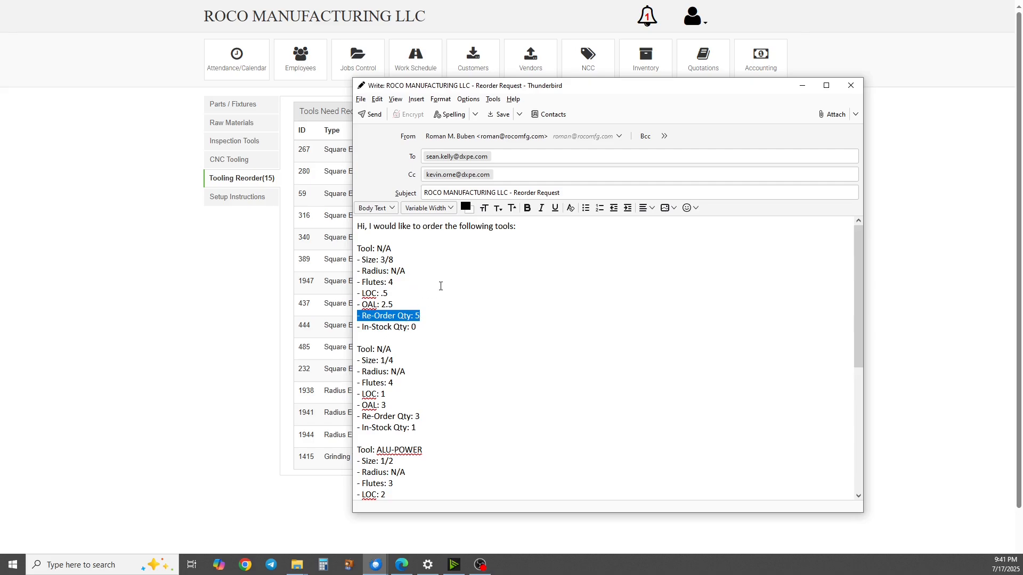
left_click(803, 85)
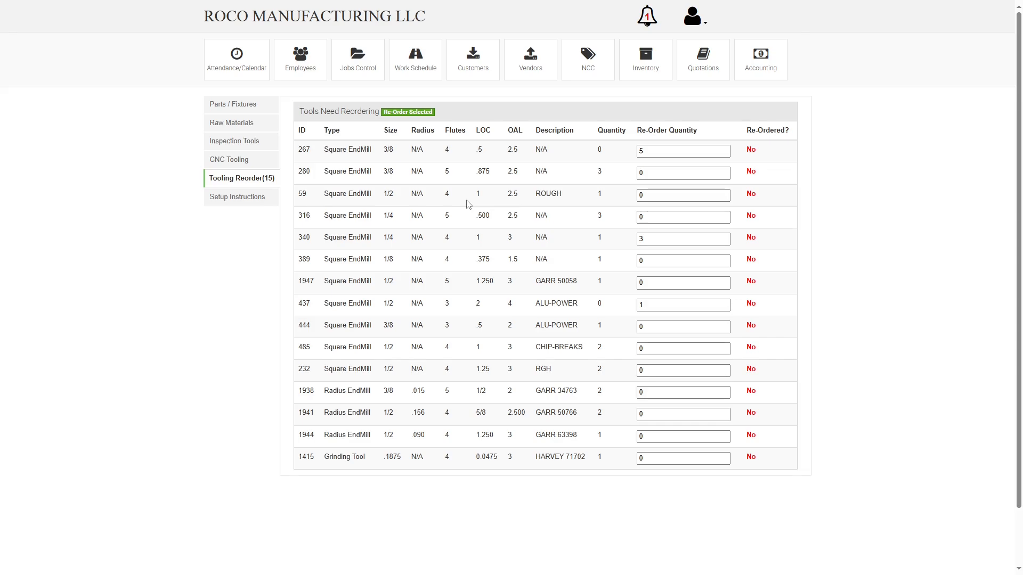
Step: Open the setup instructions and look up part number ABC123 in the setup search
left_click(237, 201)
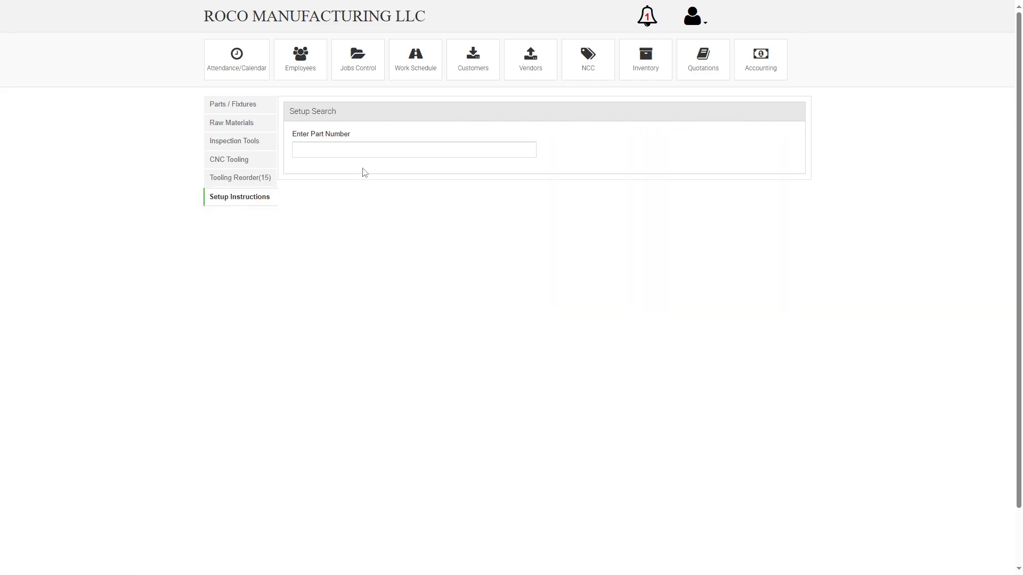
left_click(367, 151)
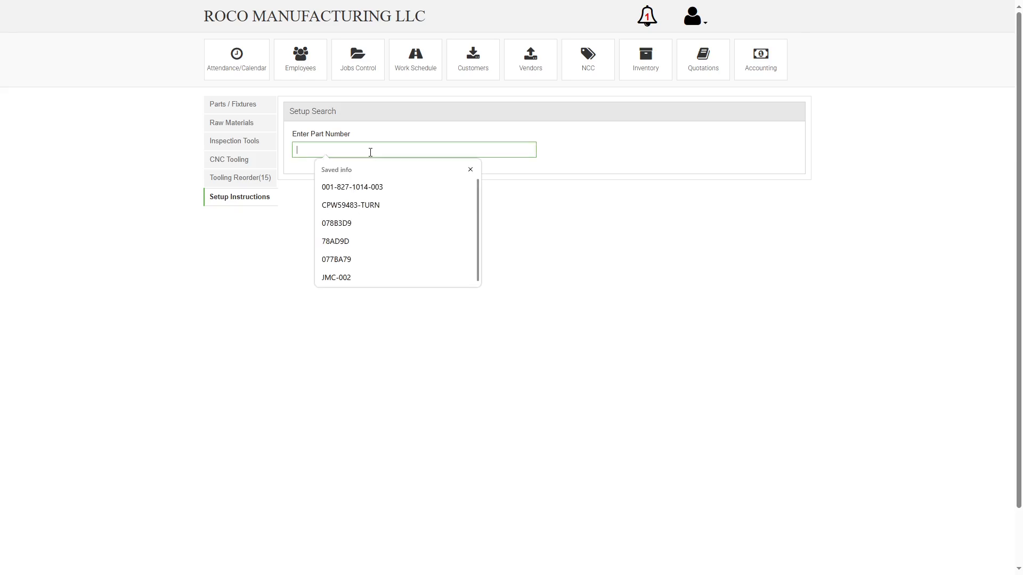
left_click(370, 136)
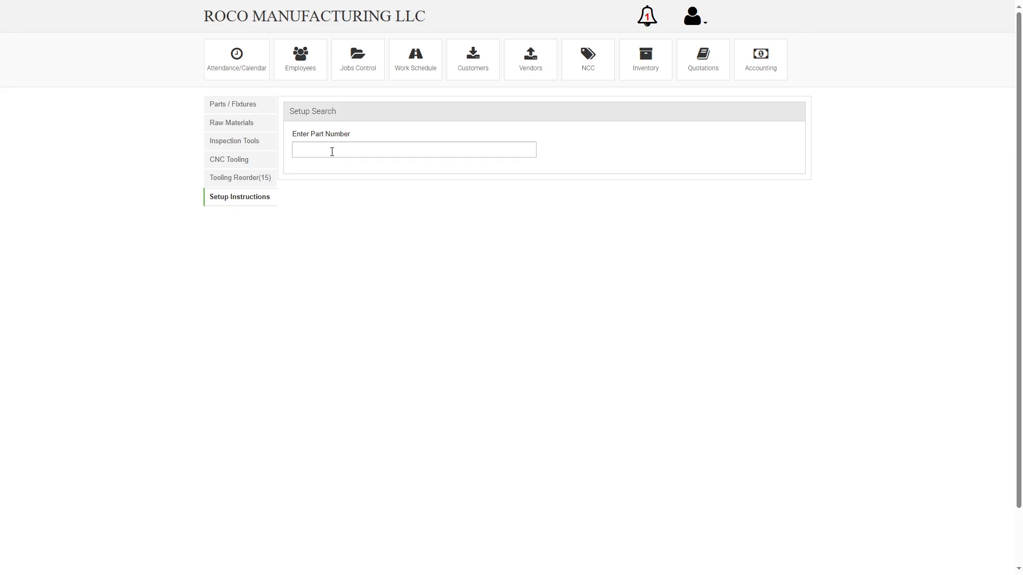
left_click(332, 152)
type("a")
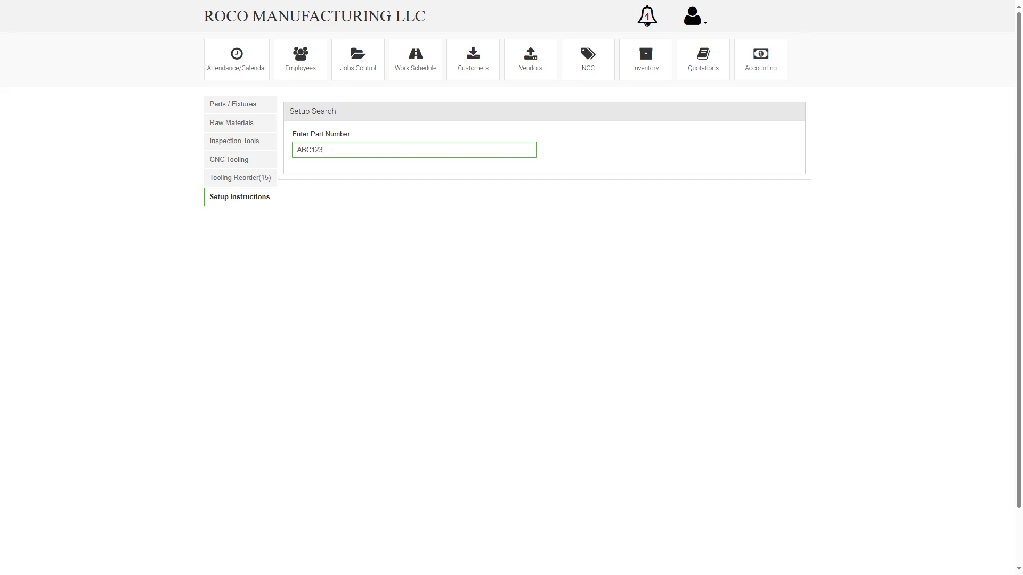
left_click(544, 147)
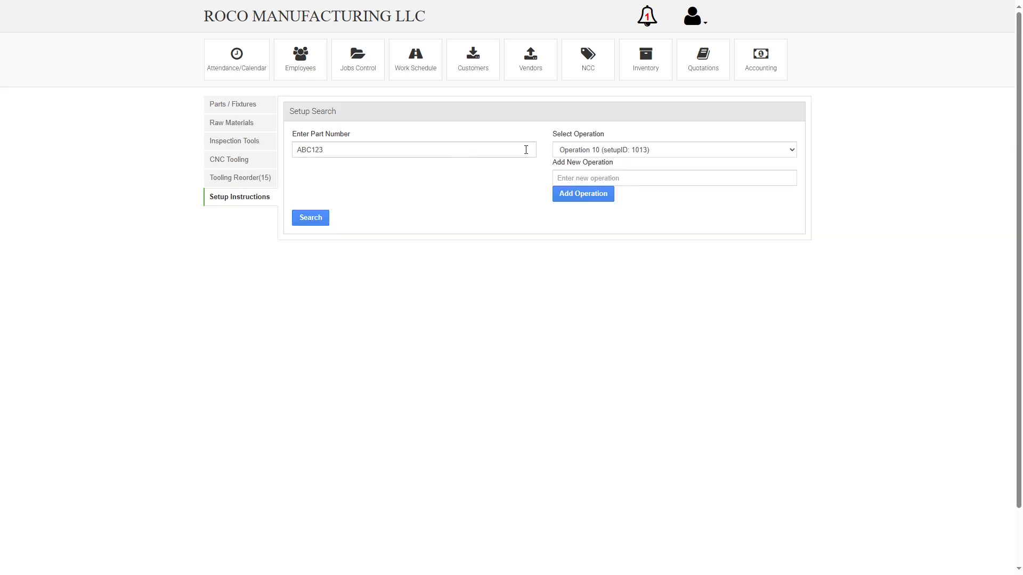
Step: Load the Operation 10 setup of part ABC123 and expand its Program / Operation Sheet section
left_click(610, 151)
left_click(611, 156)
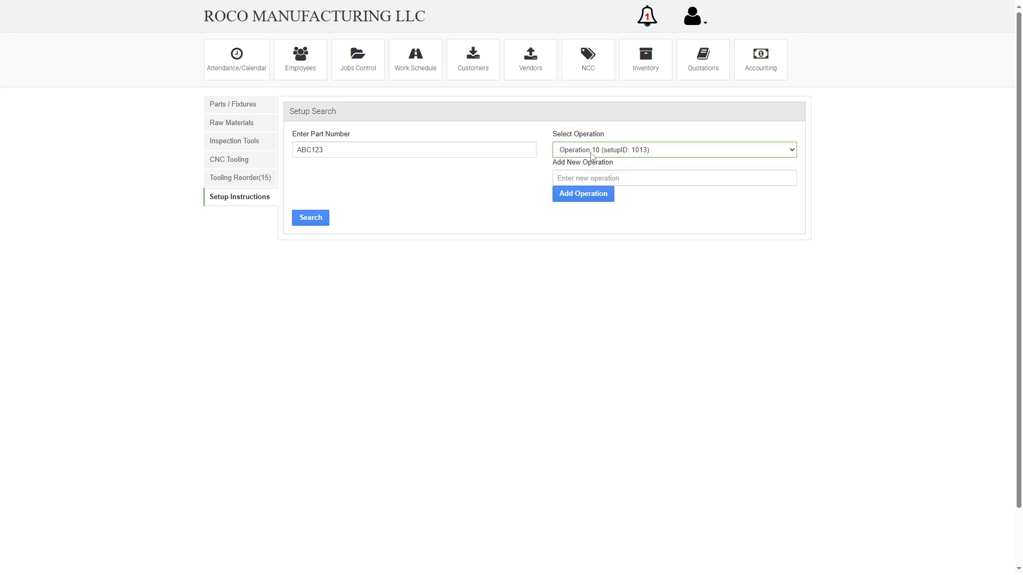
left_click(592, 152)
left_click(611, 156)
left_click(314, 228)
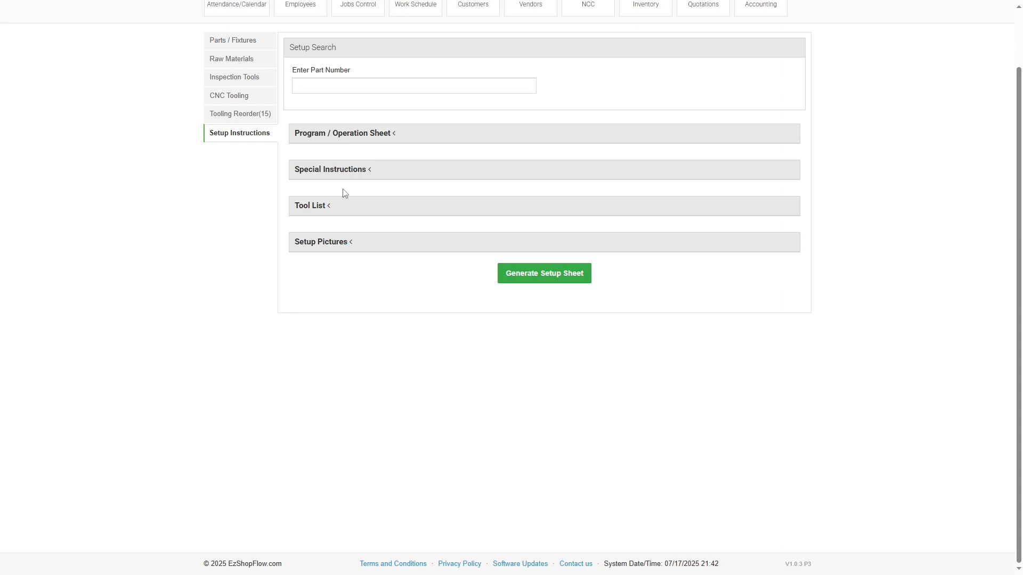
scroll(344, 193, "up", 1)
left_click(344, 193)
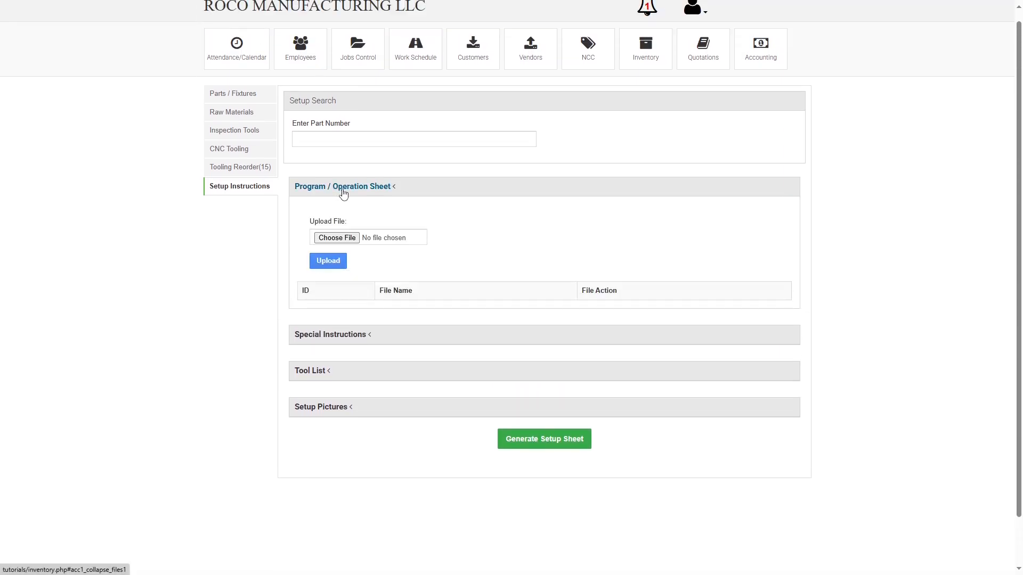
Step: Expand the Special Instructions, Tool List and Setup Pictures sections of the Operation 10 setup
left_click(349, 334)
scroll(352, 326, "down", 1)
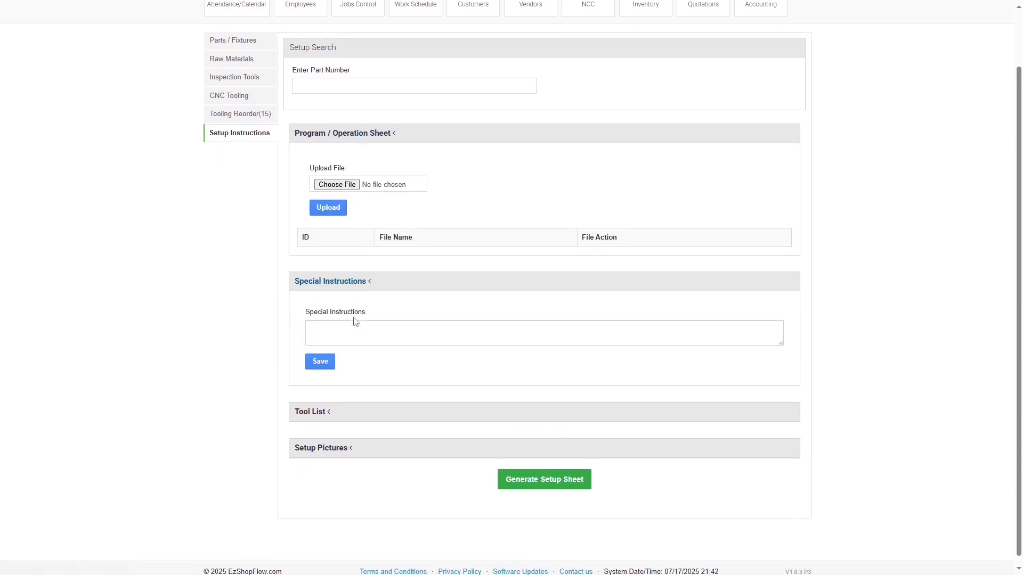
left_click(320, 419)
scroll(361, 341, "down", 2)
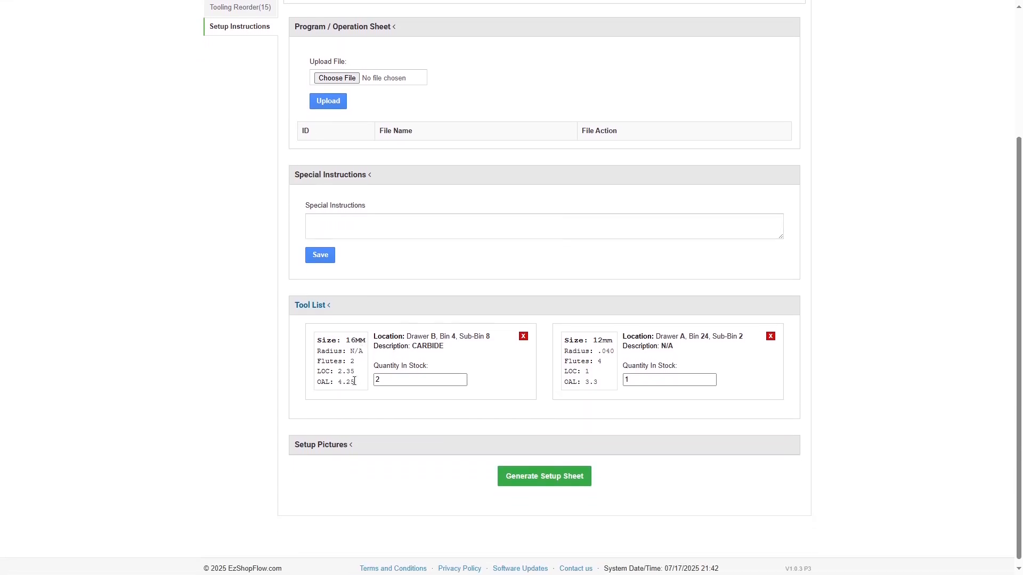
left_click(329, 445)
scroll(358, 393, "down", 1)
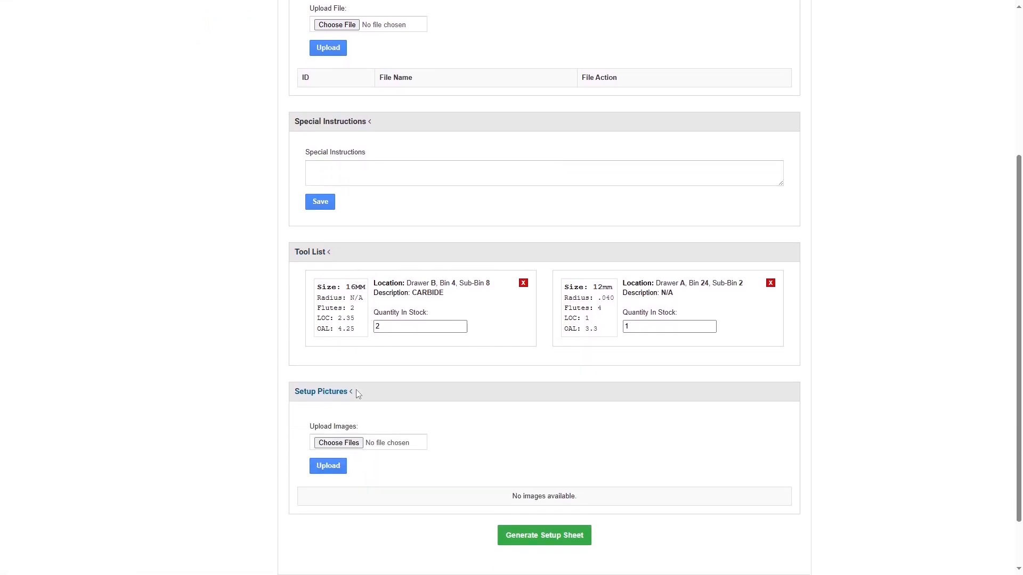
Step: Review the upload areas, special instructions and listed tools of the Operation 10 setup
scroll(358, 393, "down", 1)
scroll(359, 394, "up", 3)
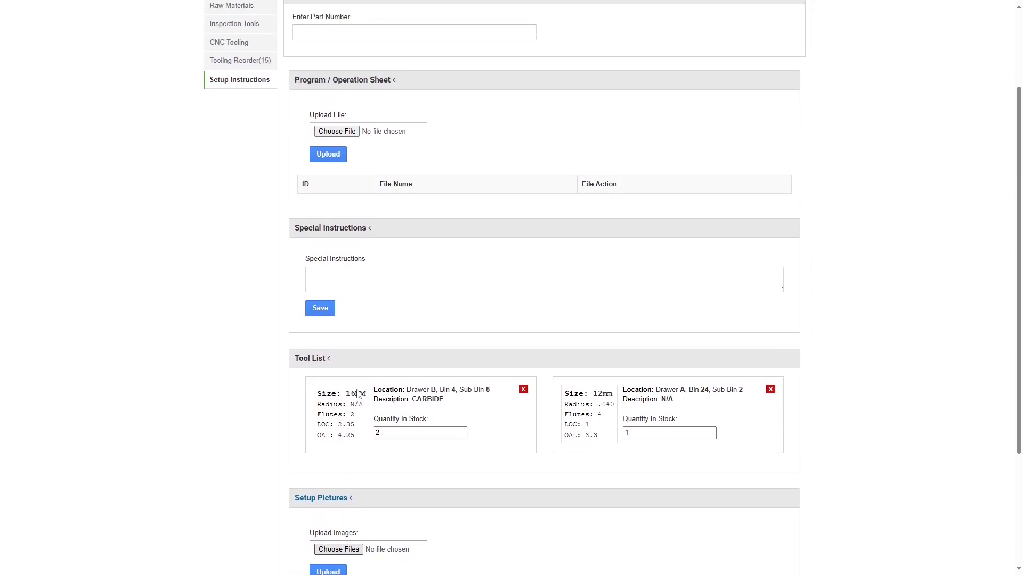
scroll(330, 364, "down", 1)
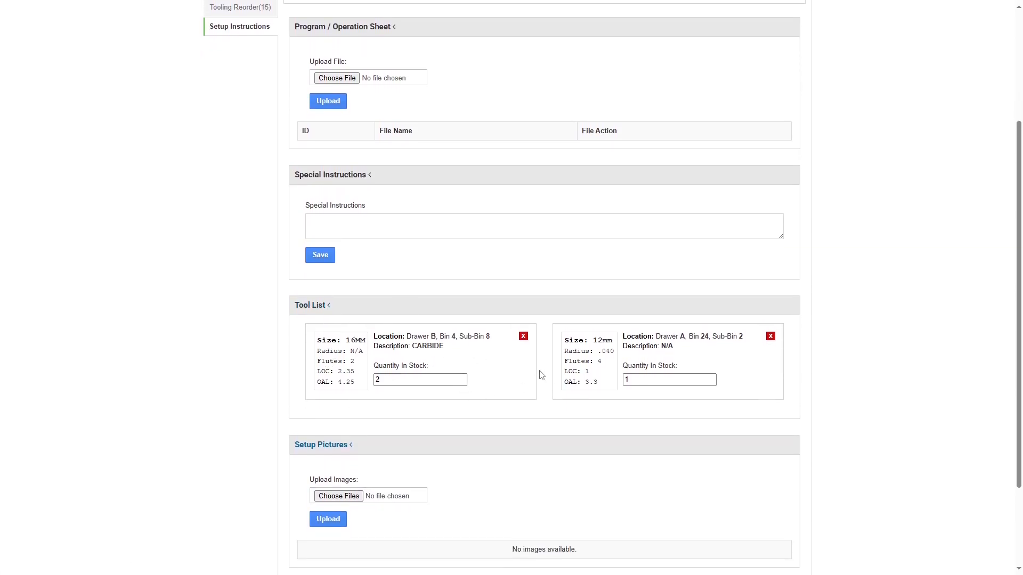
scroll(611, 372, "up", 1)
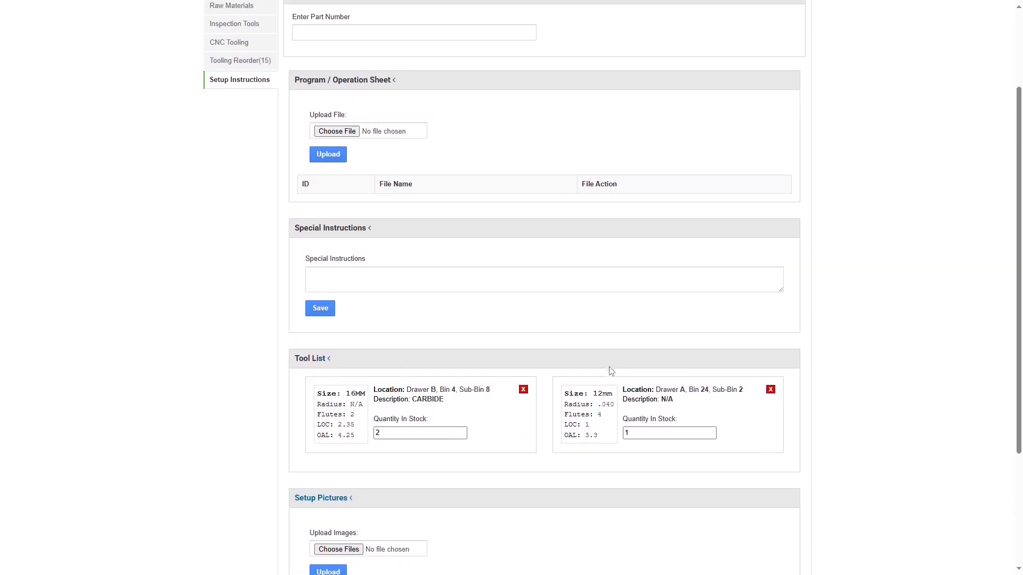
scroll(470, 443, "up", 2)
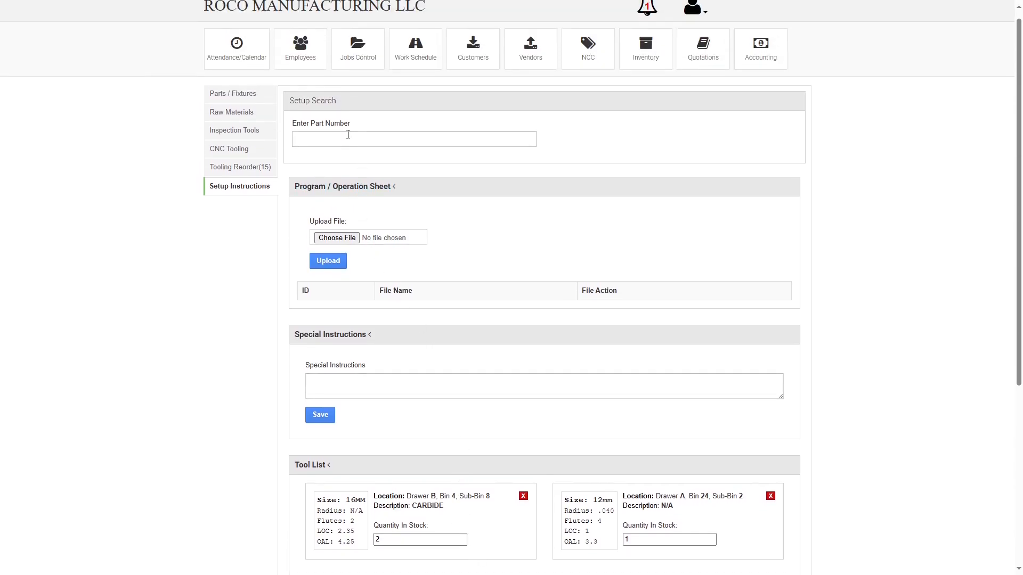
scroll(441, 282, "down", 2)
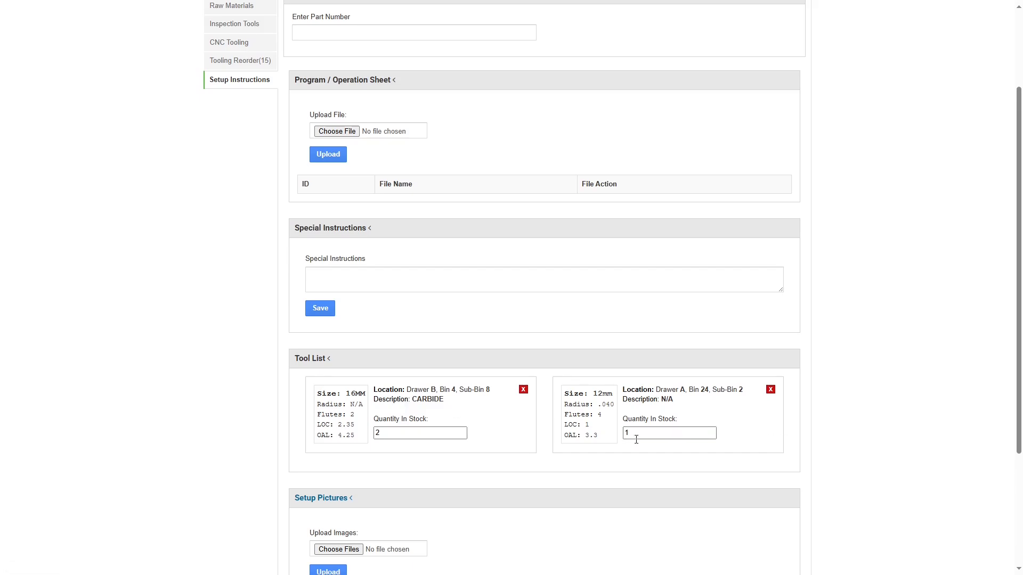
scroll(397, 453, "up", 2)
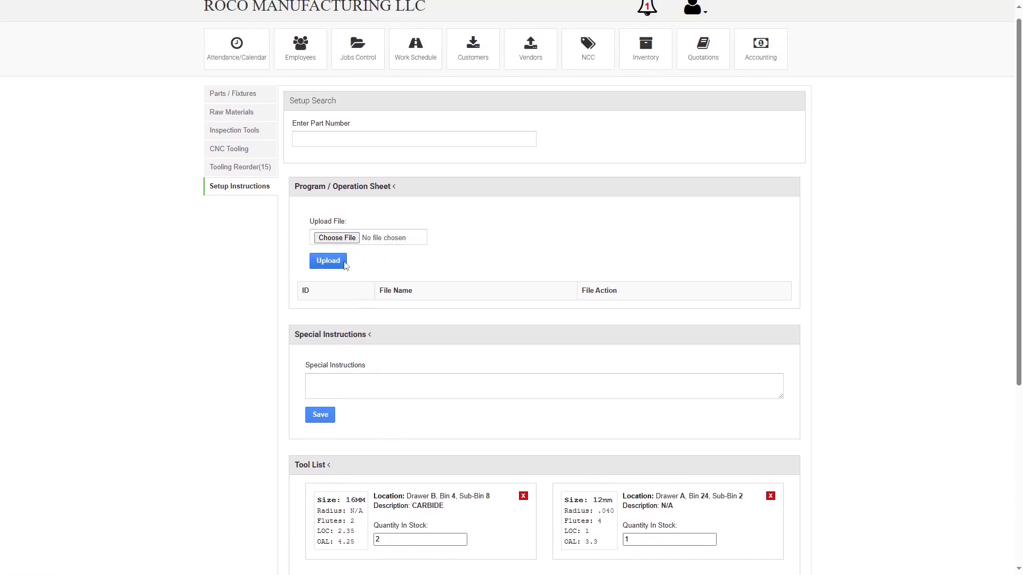
Step: Look up part number ABC123 in the setup search and add a new operation 20 to it
left_click(373, 138)
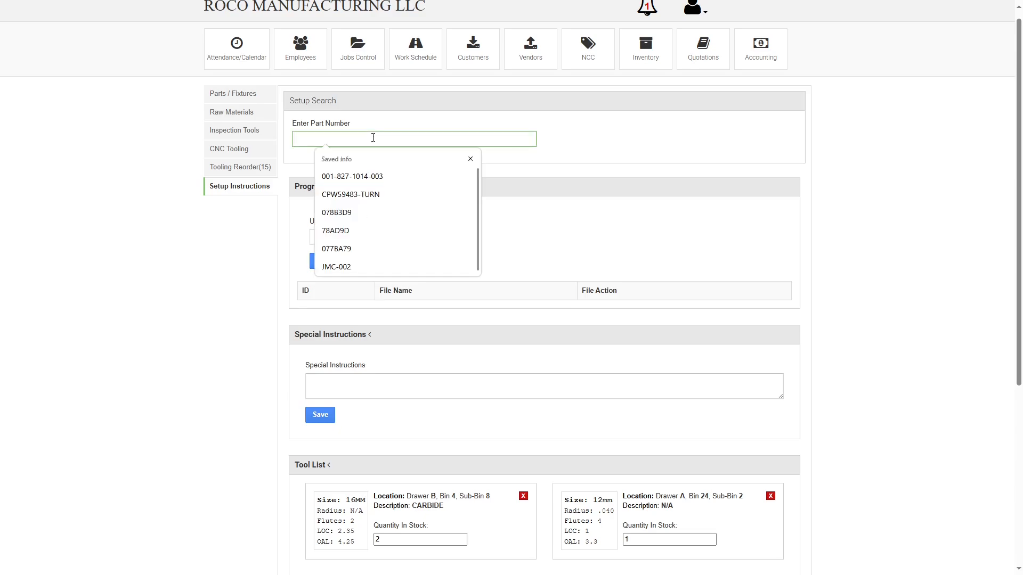
type("ABC123")
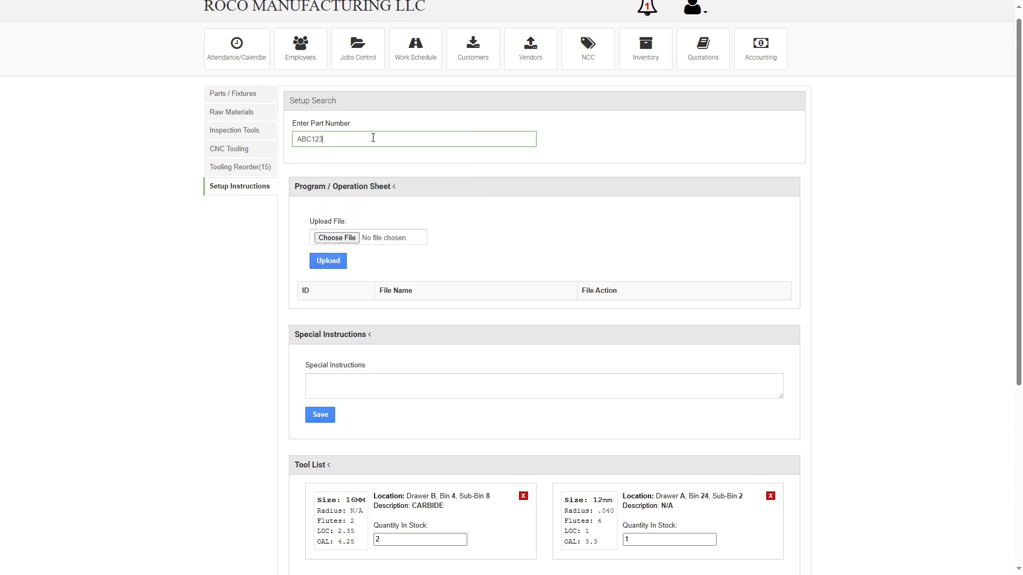
left_click(583, 134)
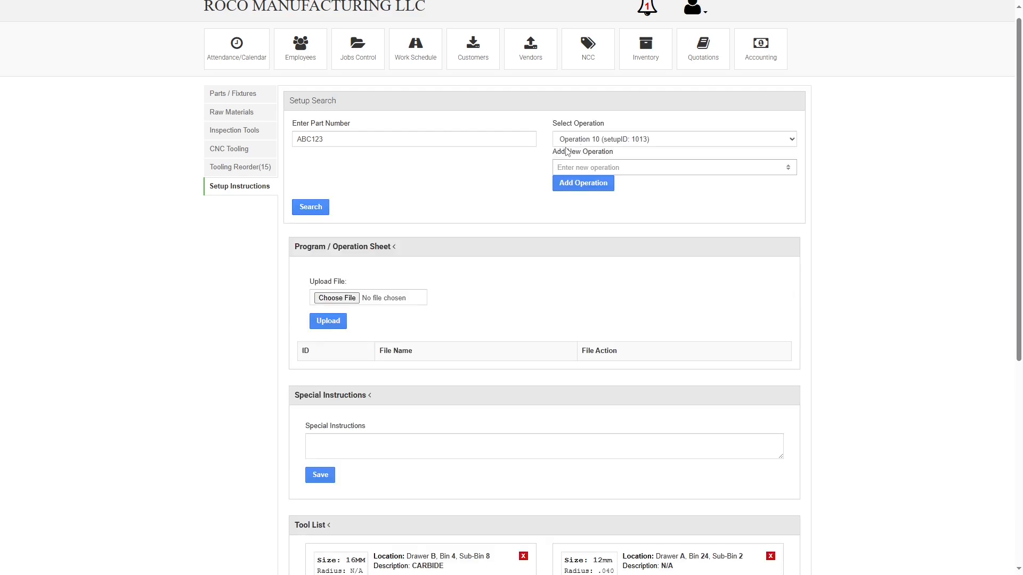
left_click(599, 164)
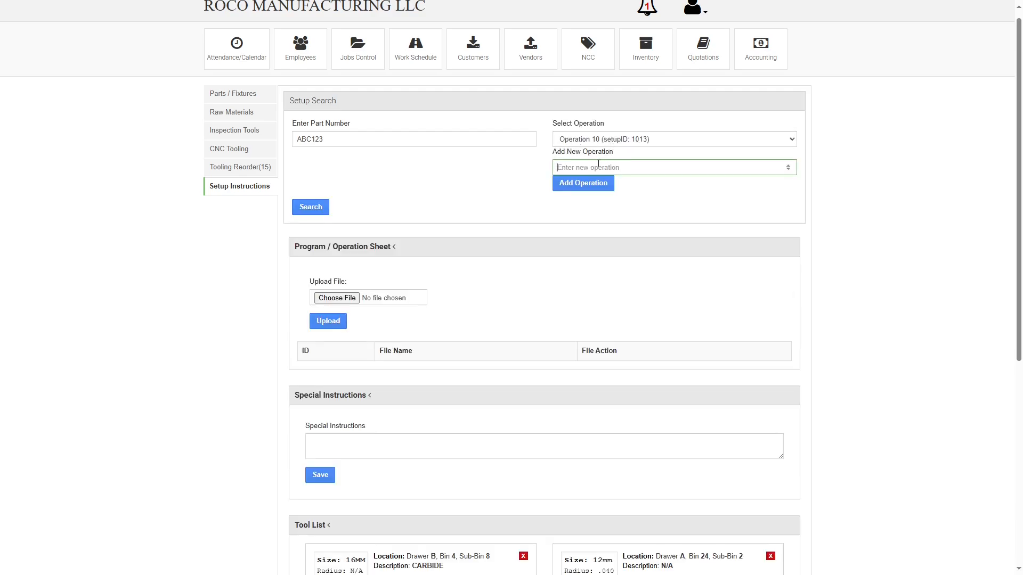
type("20")
left_click(592, 180)
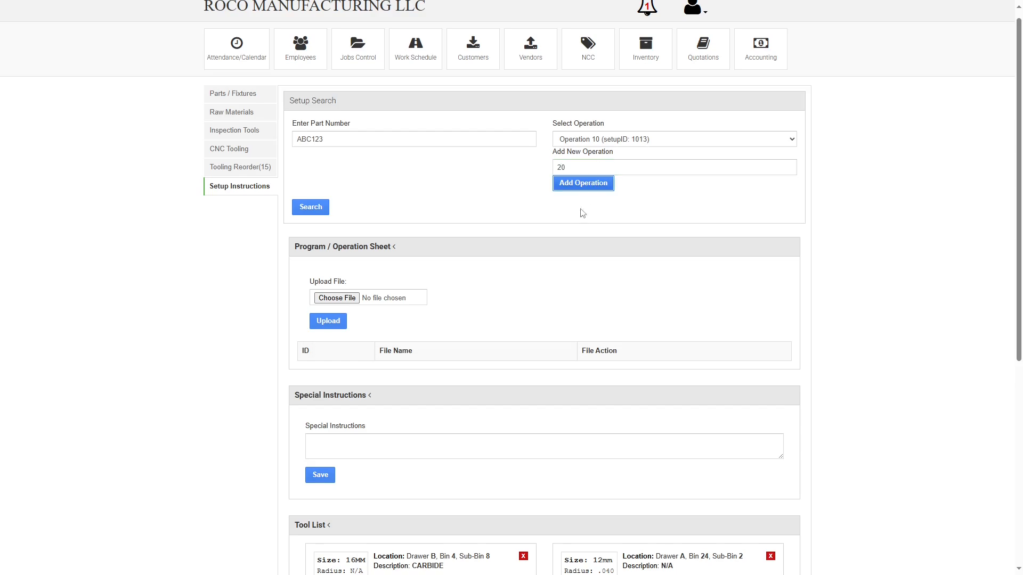
left_click(604, 66)
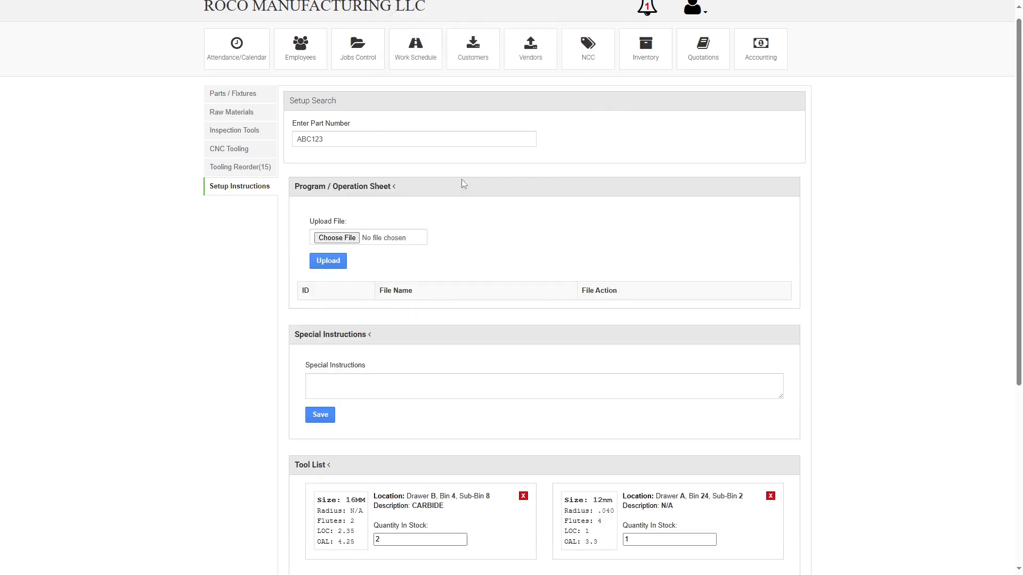
Step: Load the Operation 20 setup of part ABC123
left_click(602, 139)
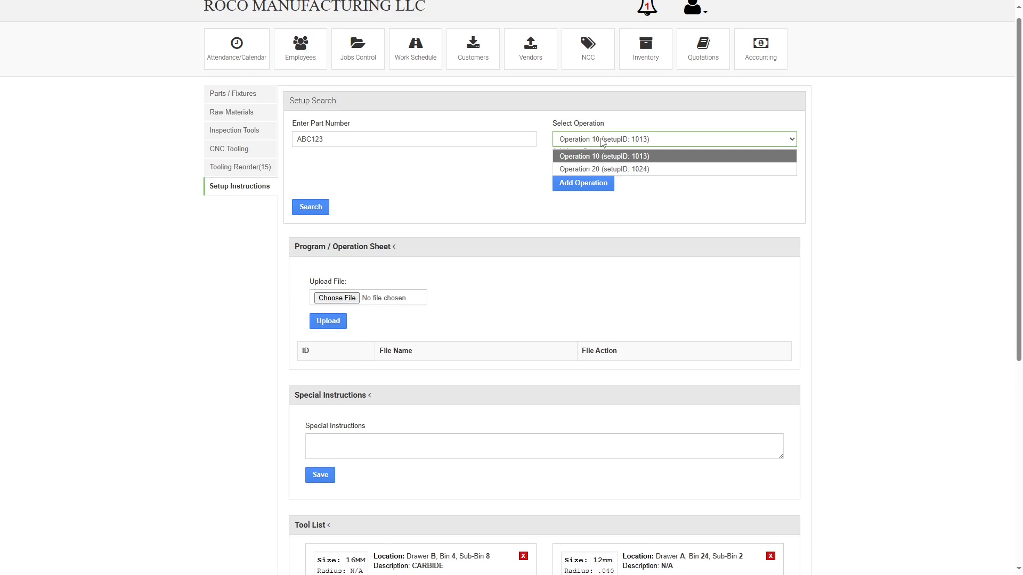
left_click(639, 170)
left_click(316, 209)
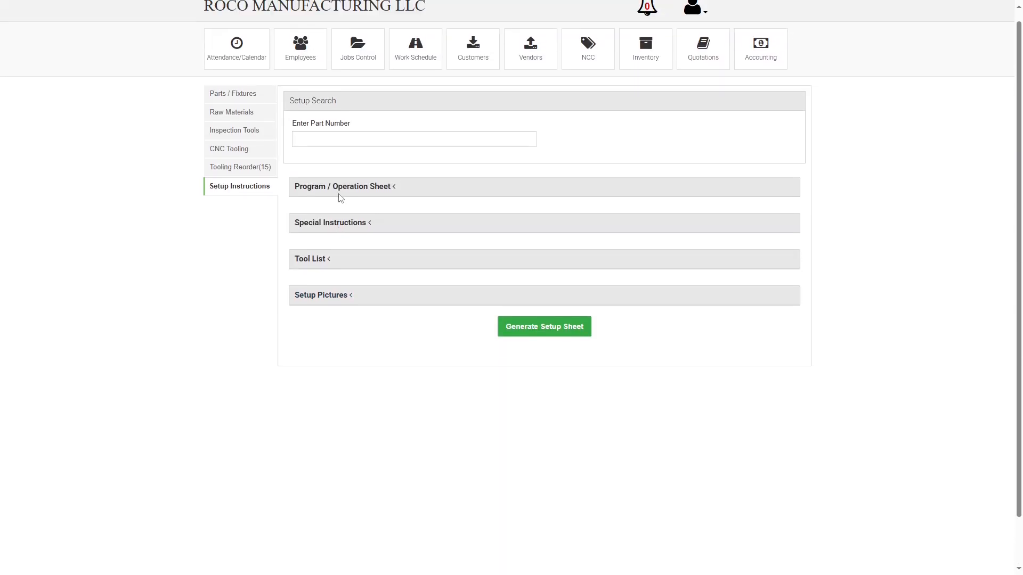
Step: Expand and review the Program / Operation Sheet, Special Instructions, Tool List and Setup Pictures sections of the Operation 20 setup
left_click(345, 193)
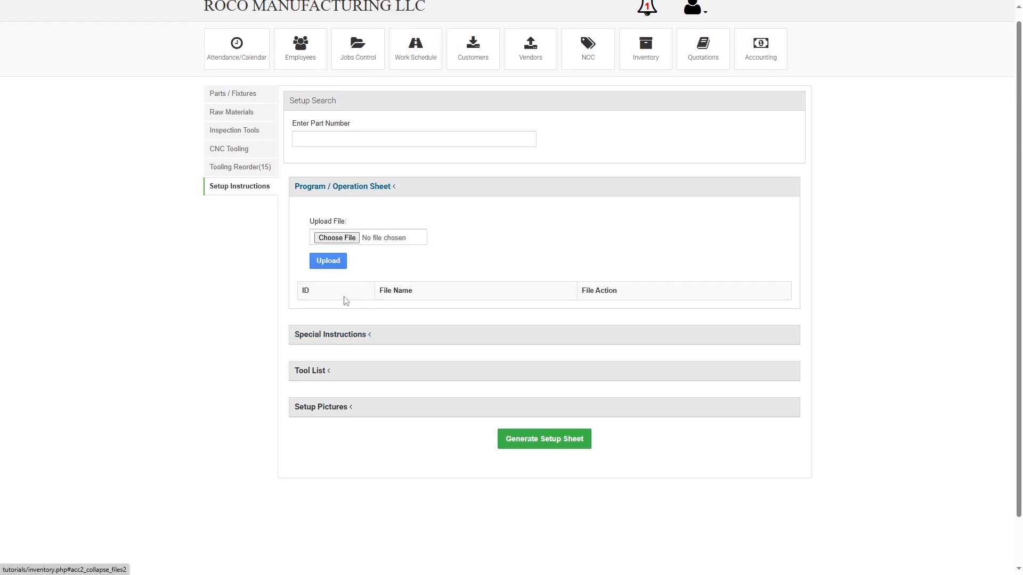
scroll(395, 259, "down", 1)
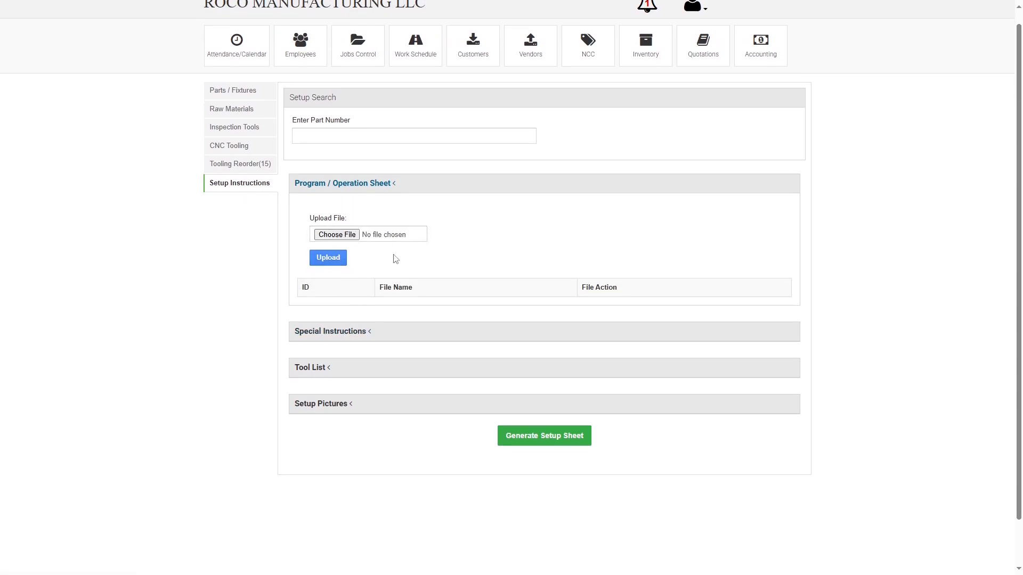
left_click(354, 281)
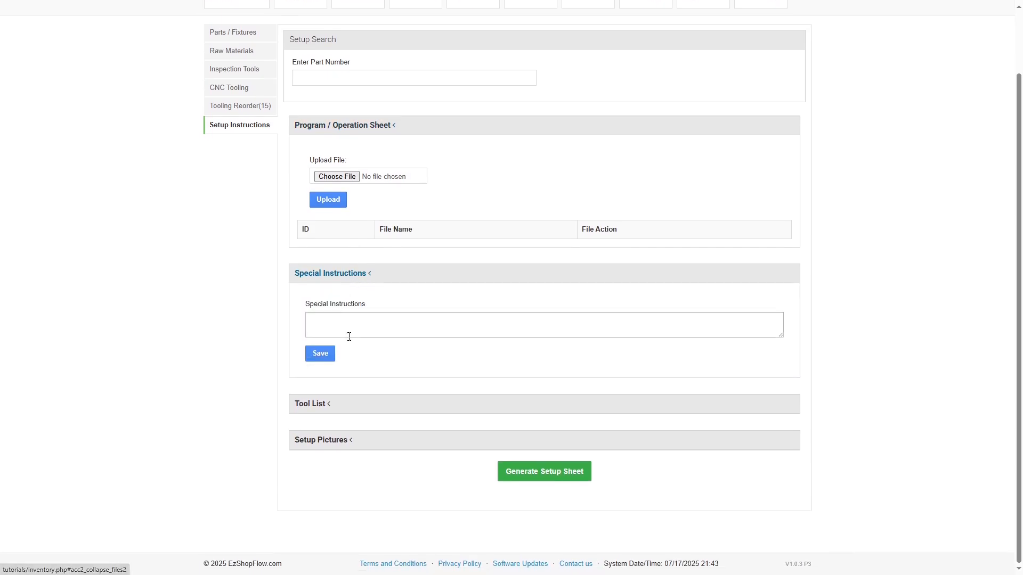
left_click(314, 408)
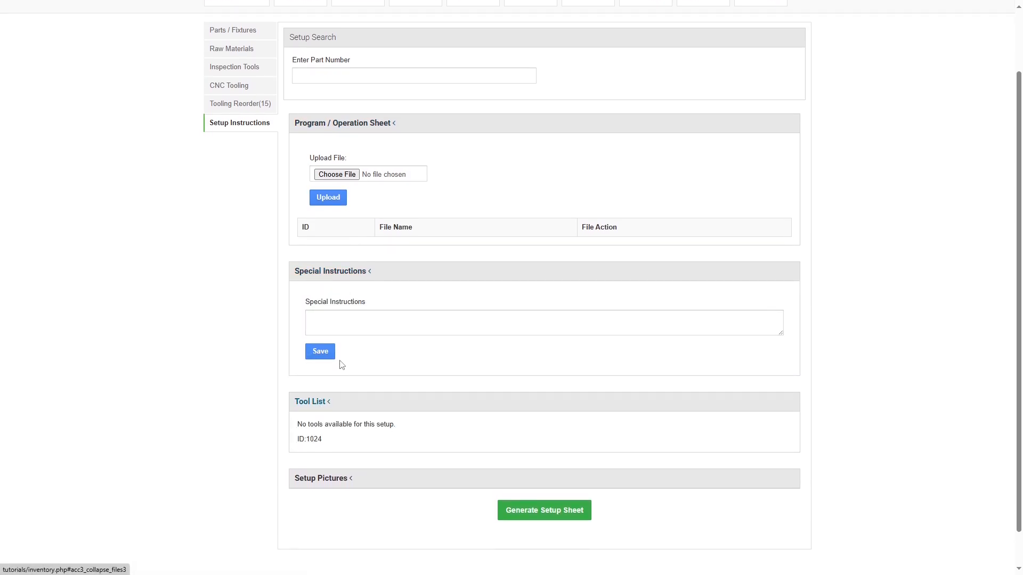
left_click(324, 445)
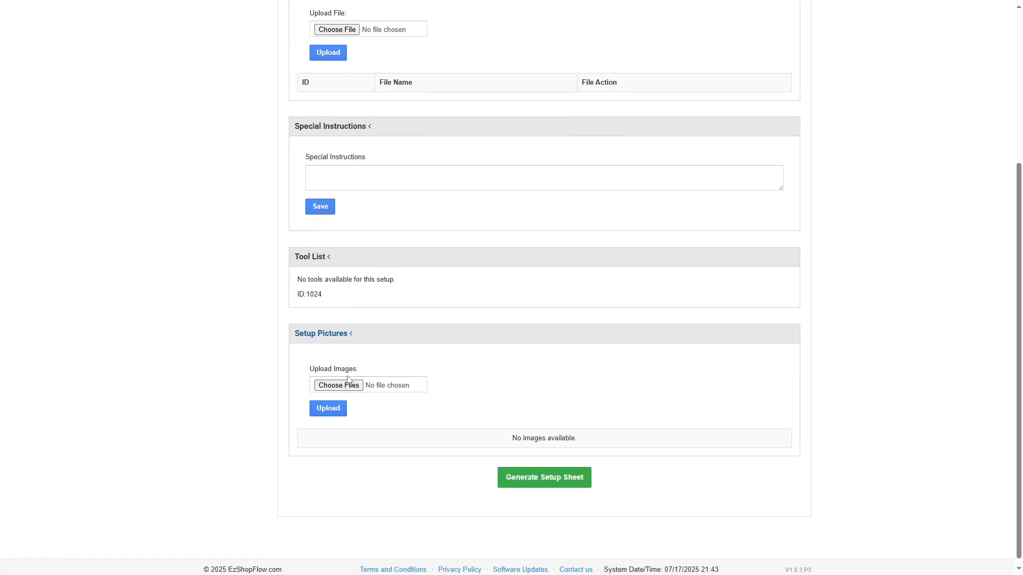
scroll(347, 377, "up", 1)
scroll(367, 402, "up", 1)
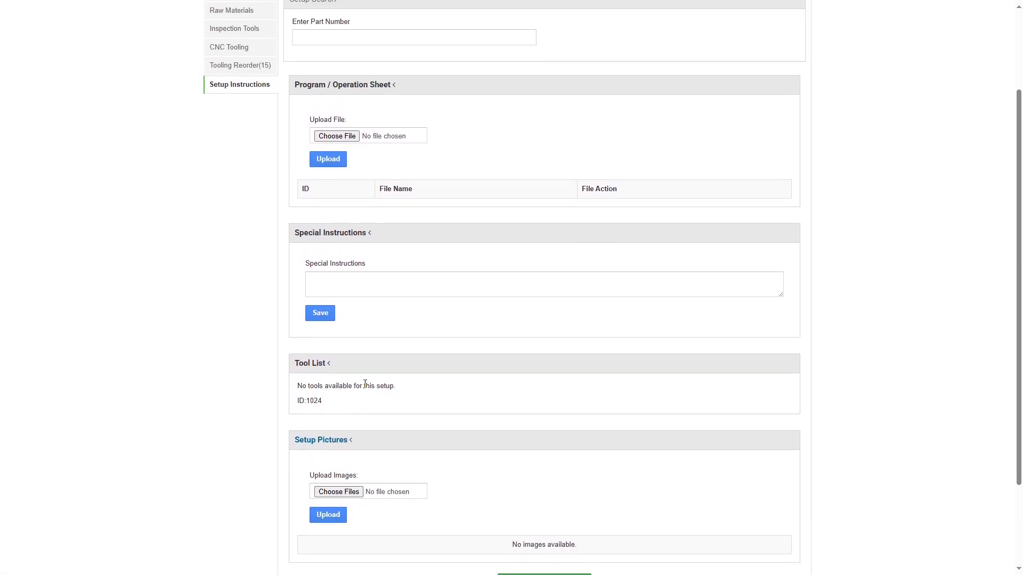
scroll(358, 401, "up", 1)
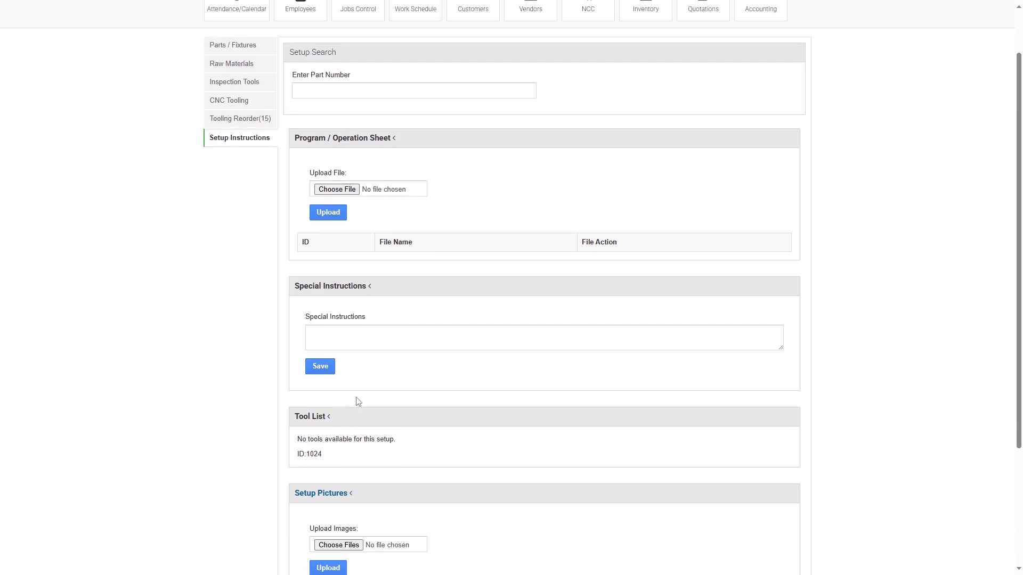
Step: Collapse and reopen the Tool List section, and highlight the setup ID shown in it
left_click(321, 420)
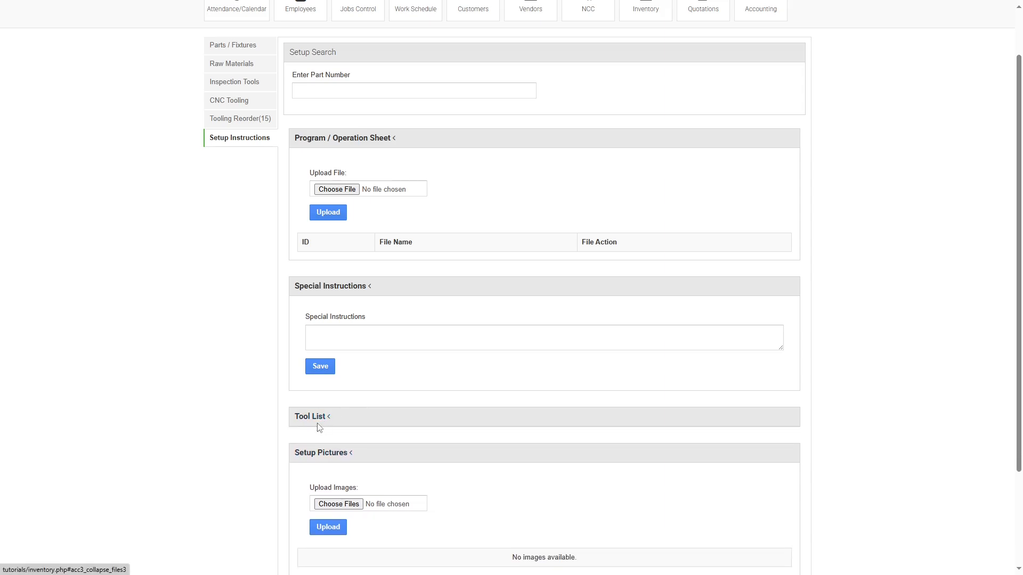
left_click_drag(305, 455, 333, 453)
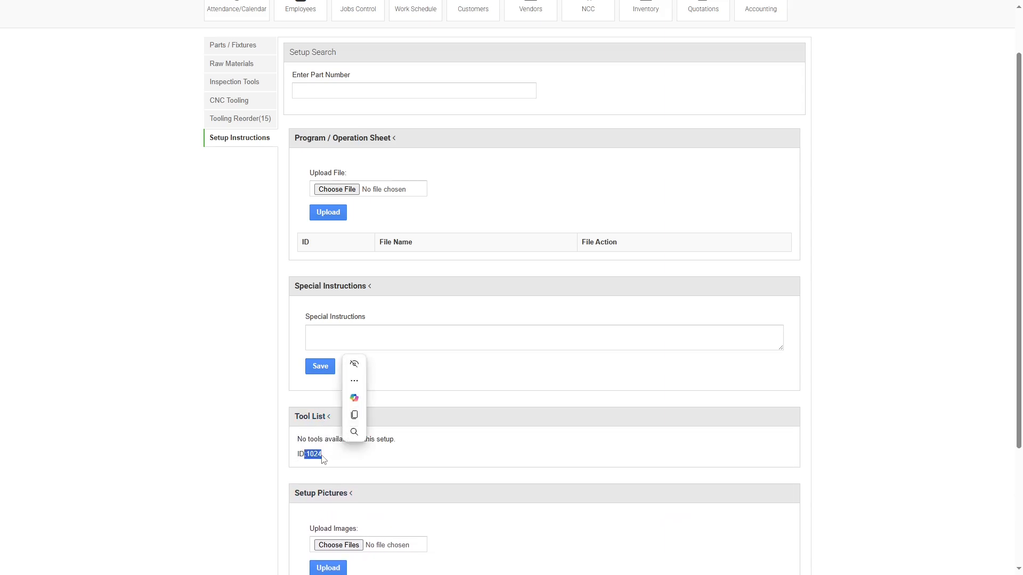
left_click(321, 456)
Step: Open the Radius Endmills category in the CNC tooling inventory
scroll(311, 388, "up", 2)
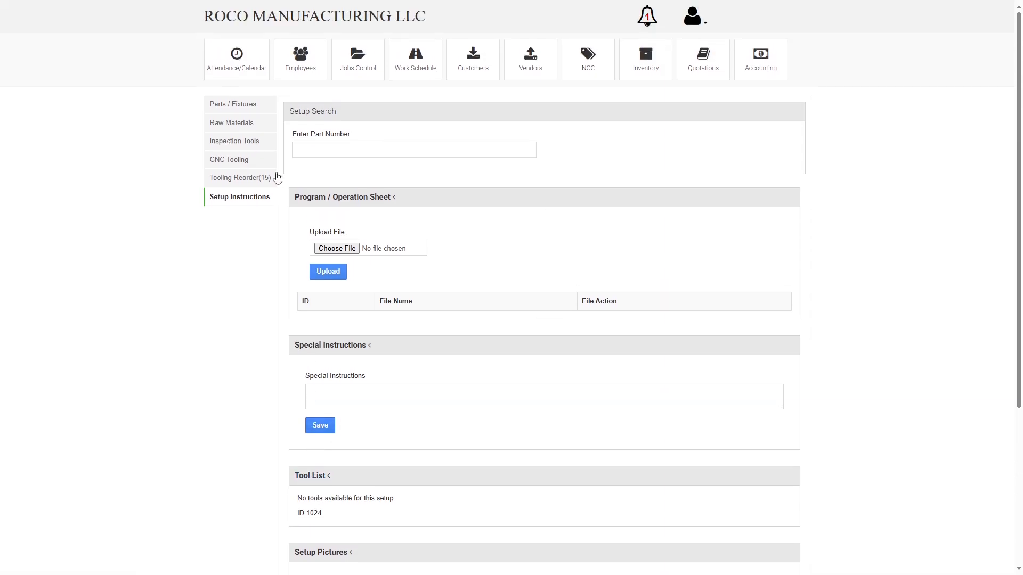
left_click(242, 164)
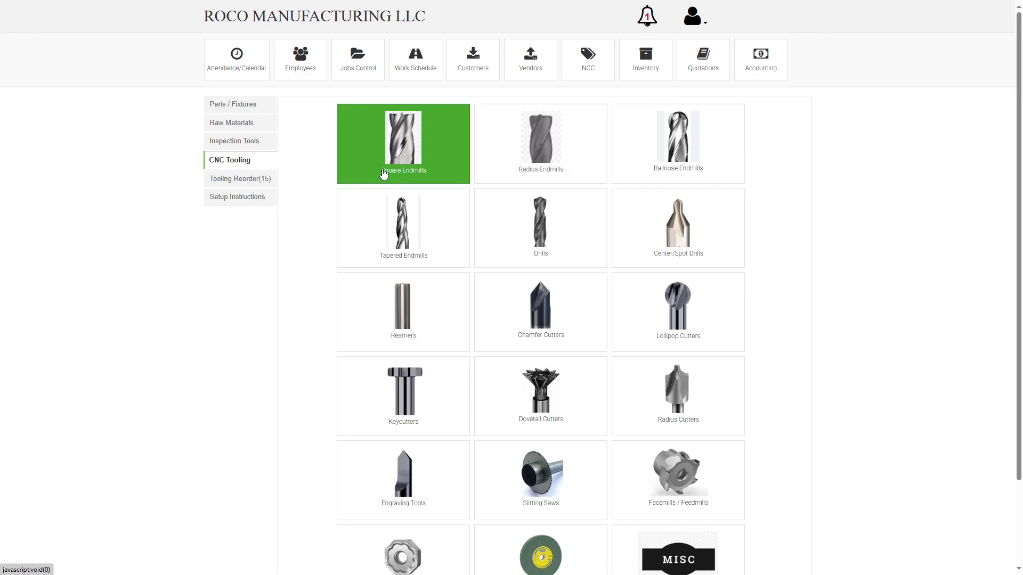
left_click(394, 233)
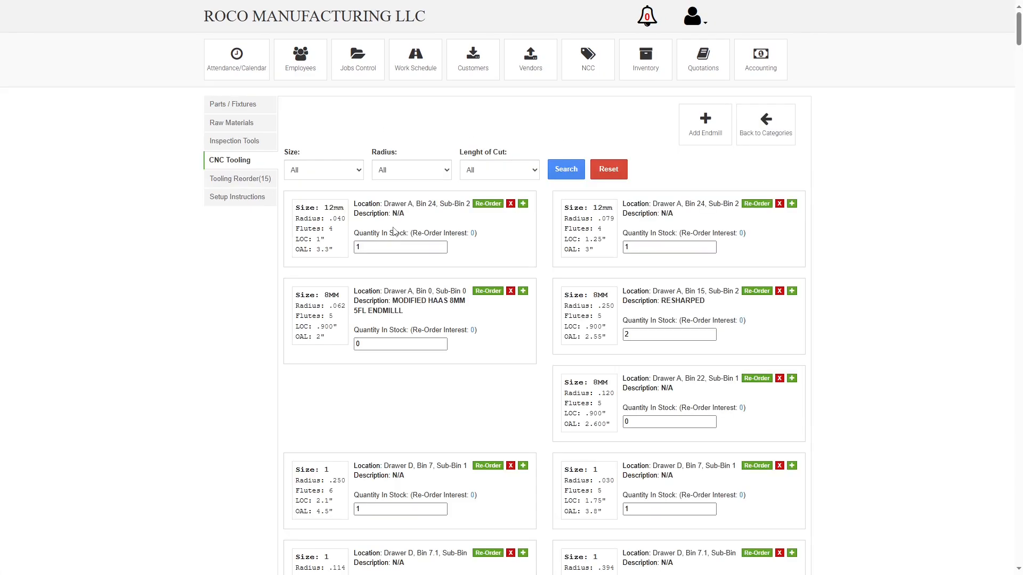
Step: Filter the radius endmills to size 1/2, radius .030 and length of cut 1.25
left_click(333, 171)
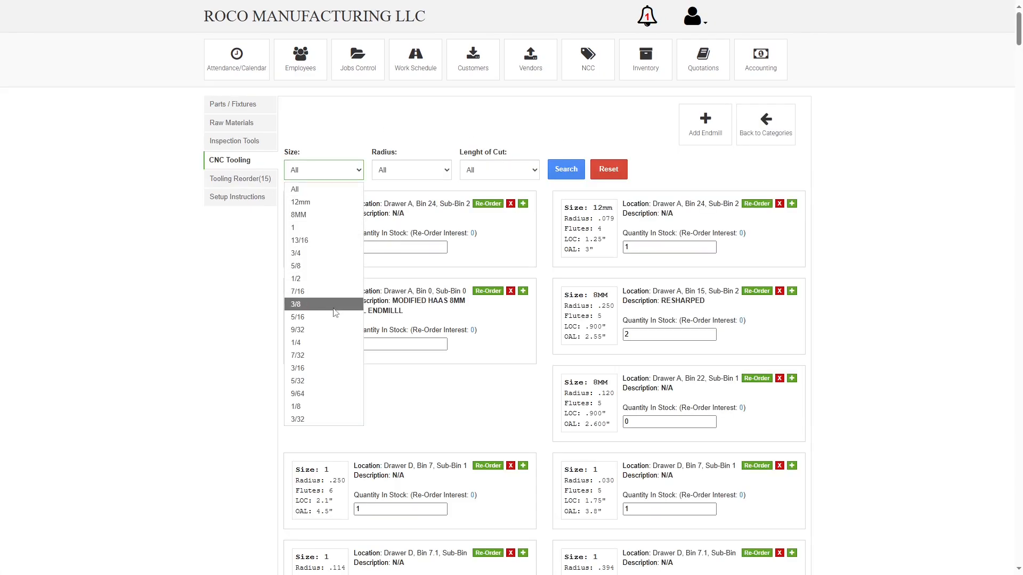
left_click(308, 278)
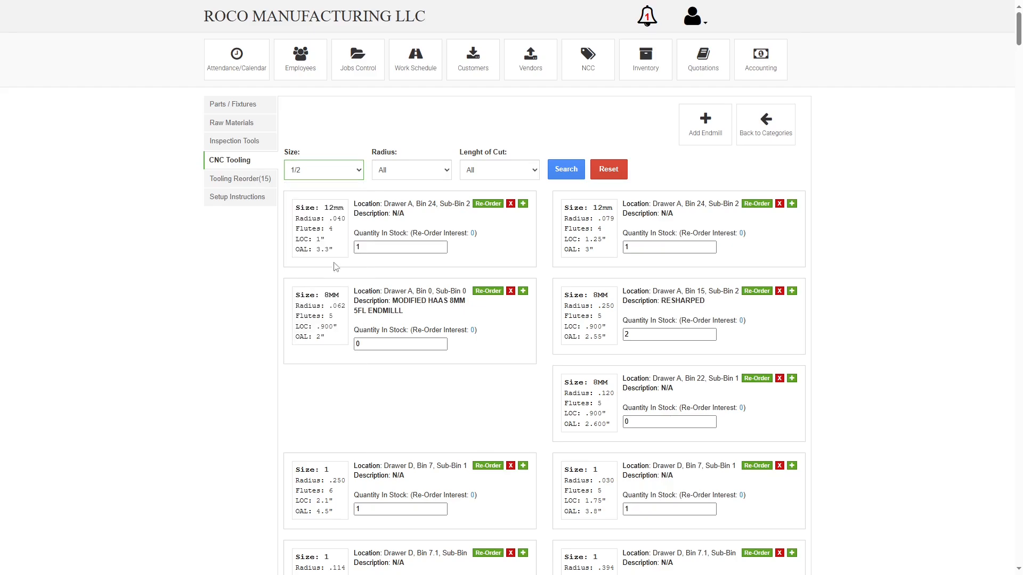
left_click(443, 172)
left_click(426, 244)
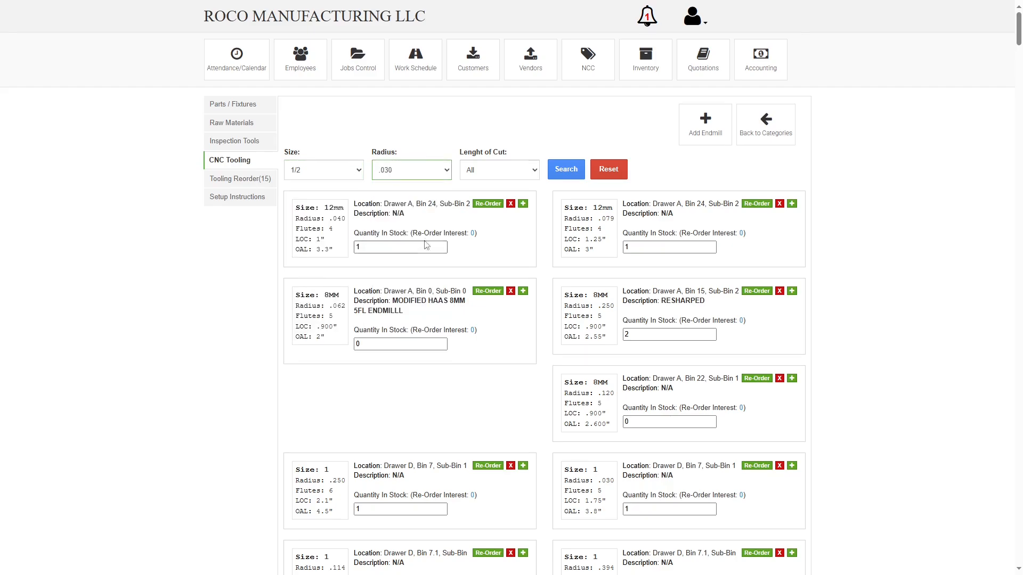
left_click(526, 178)
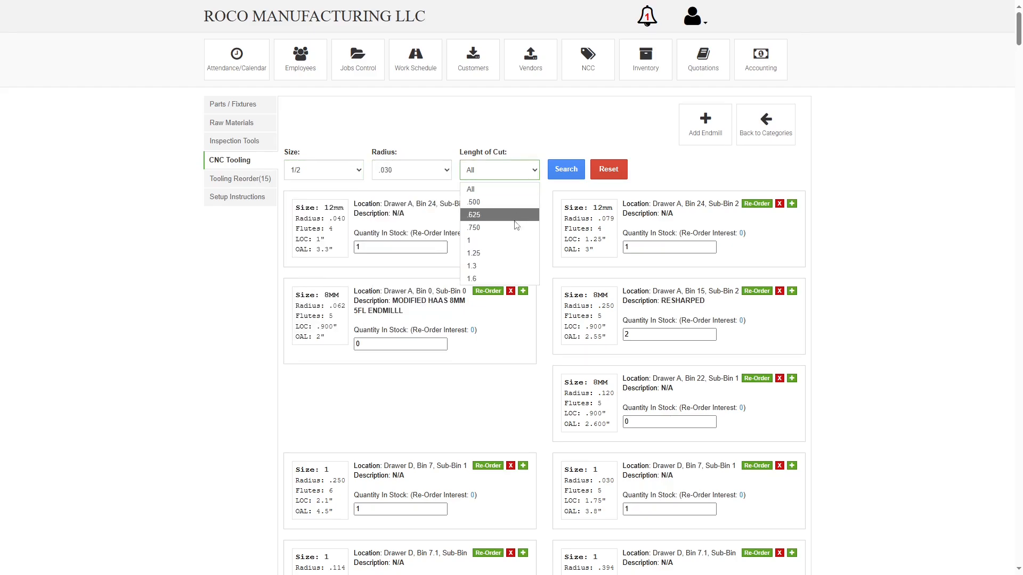
left_click(503, 255)
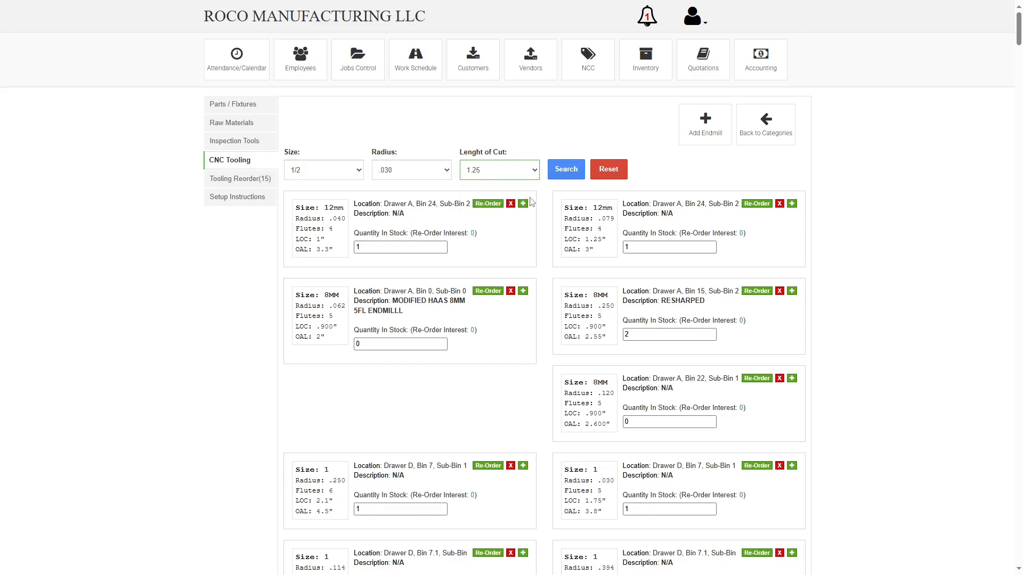
left_click(568, 174)
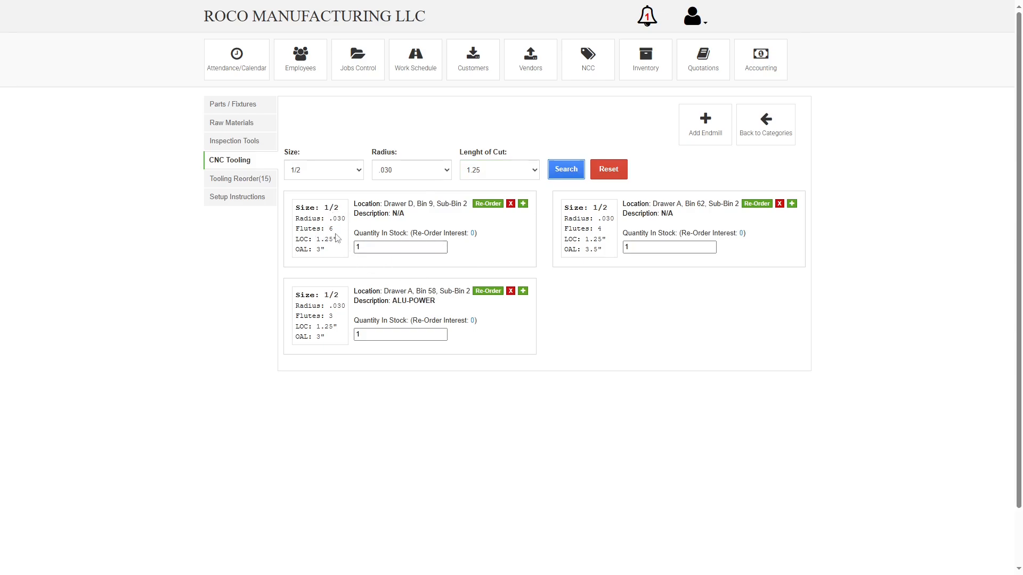
Step: Add the six-flute 1/2 radius endmill from Drawer D, Bin 9 to setup ID 1024
left_click(371, 249)
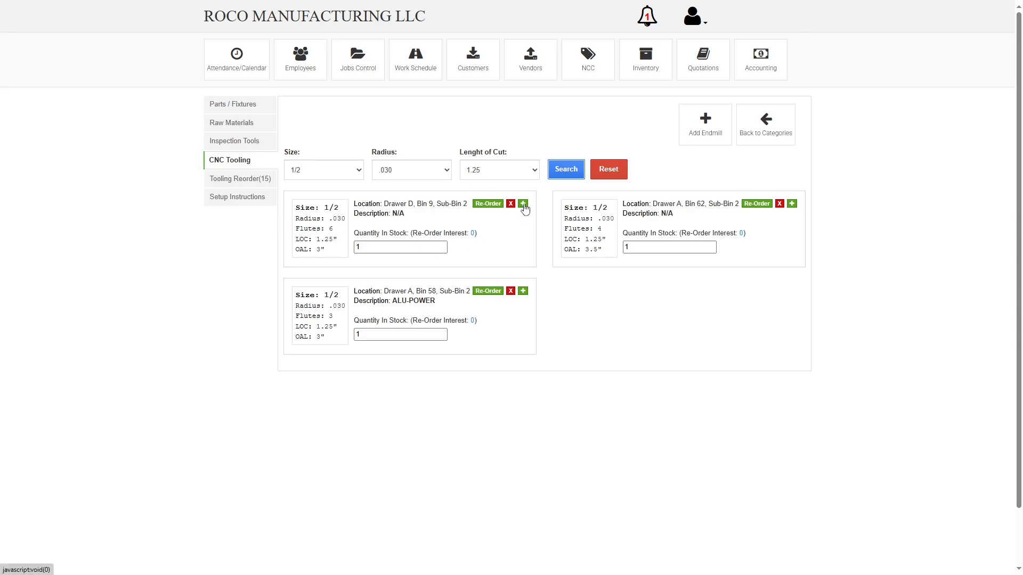
left_click(522, 204)
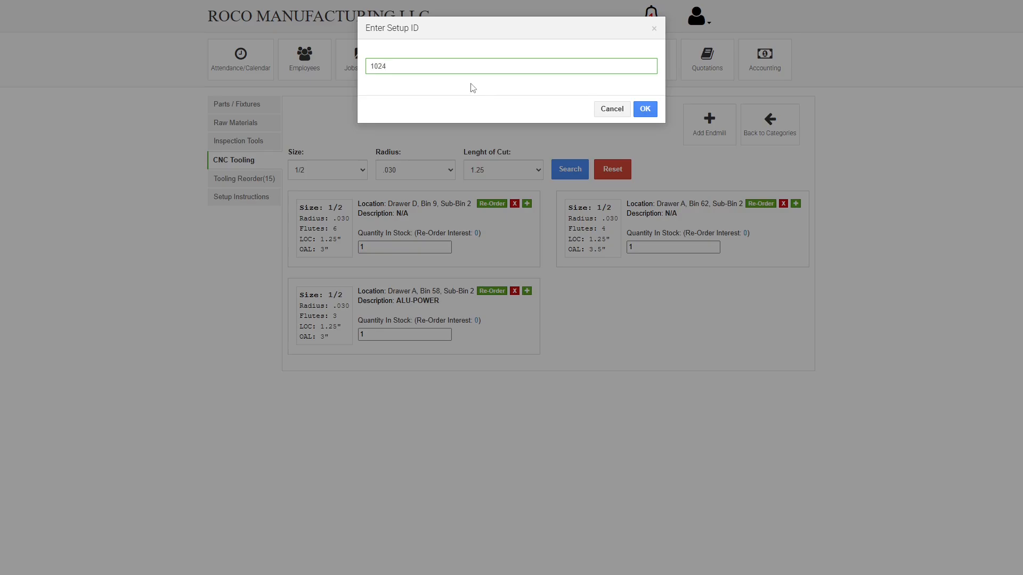
key("Return")
key("Return")
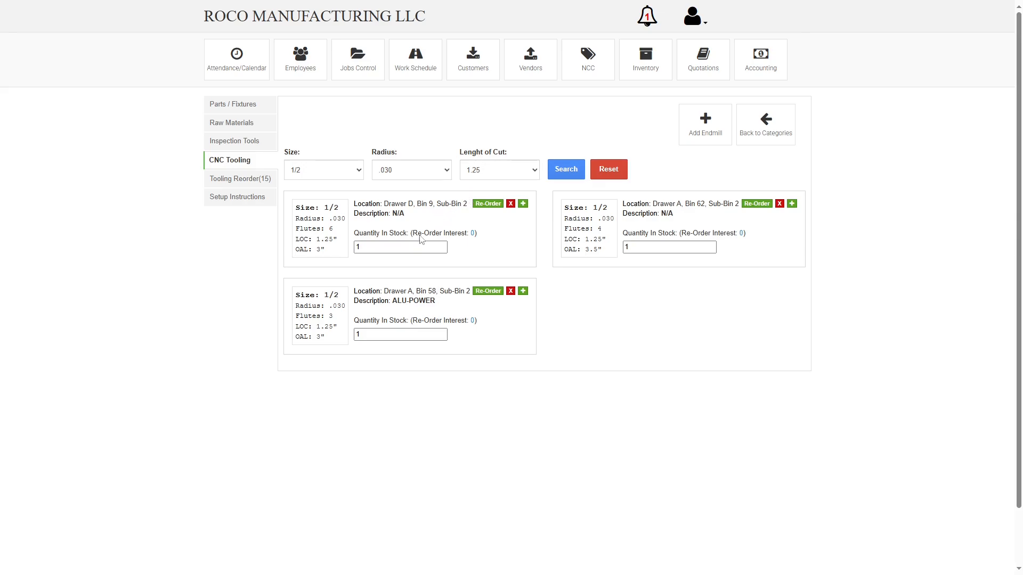
Step: Return to the tooling categories and open Dovetail Cutters
left_click(769, 124)
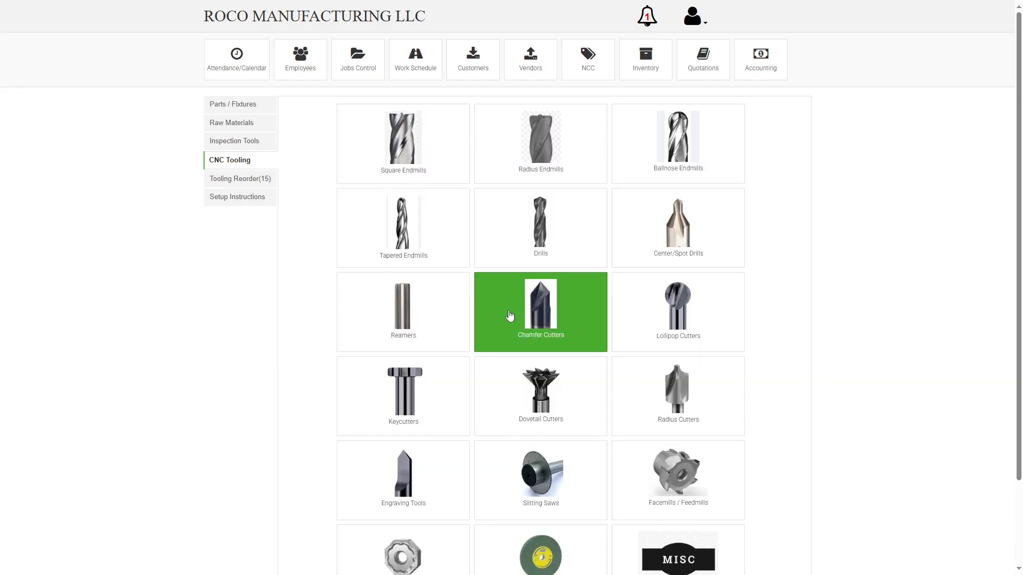
scroll(510, 320, "down", 1)
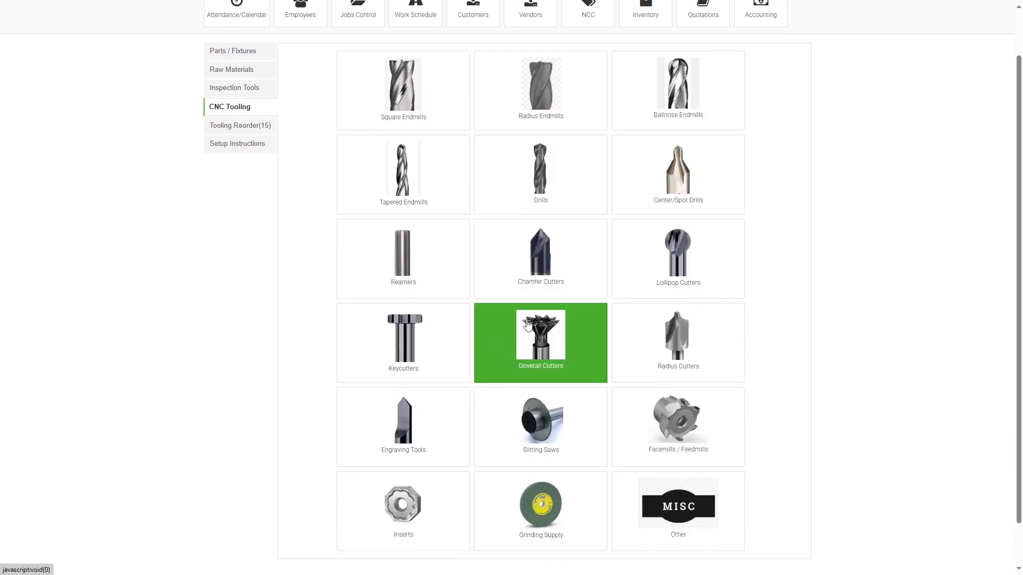
left_click(515, 349)
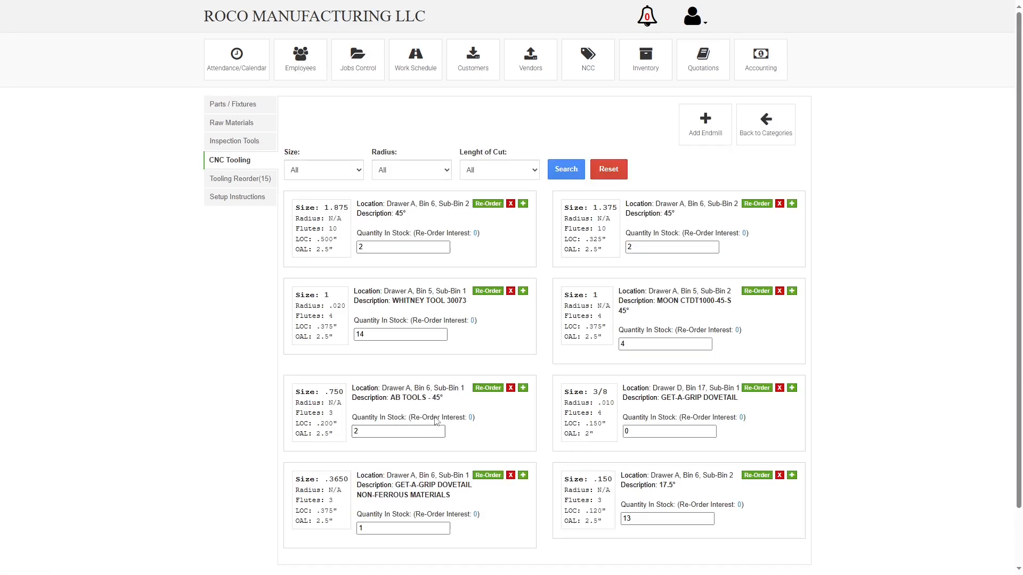
Step: Filter the dovetail cutters to size 1, radius .020 and length of cut .375
left_click(329, 170)
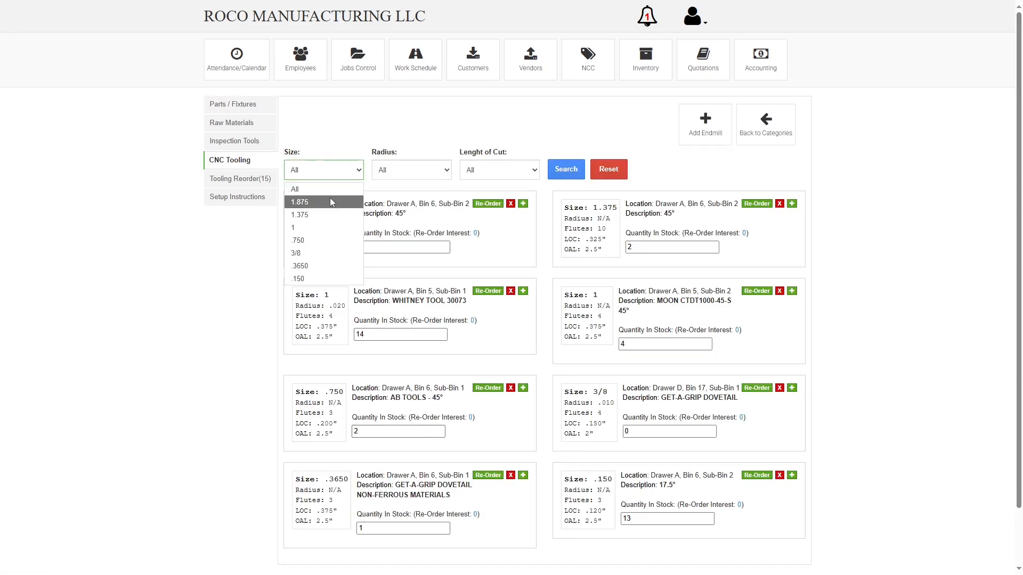
left_click(325, 228)
left_click(415, 171)
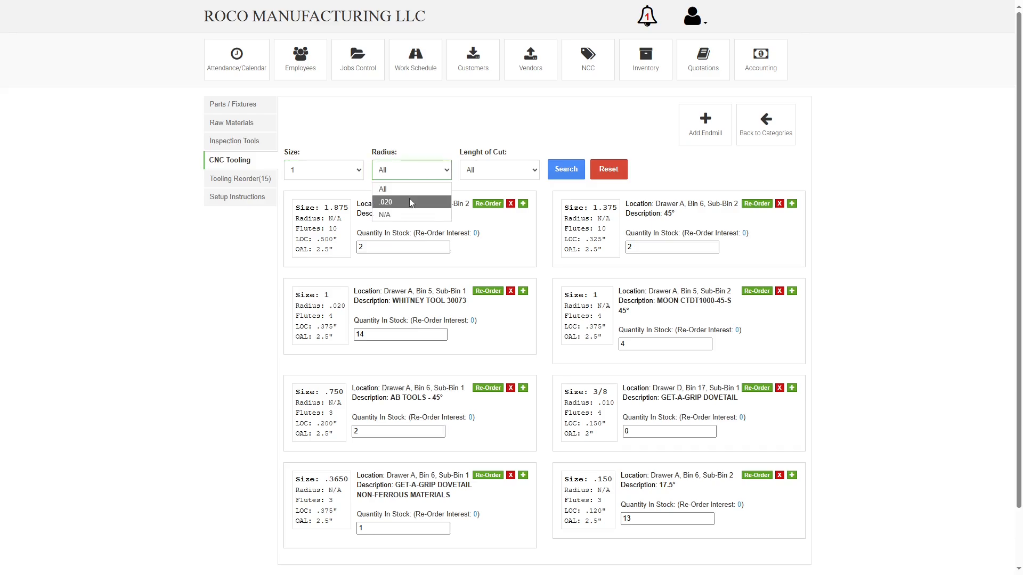
left_click(413, 199)
left_click(462, 176)
left_click(486, 204)
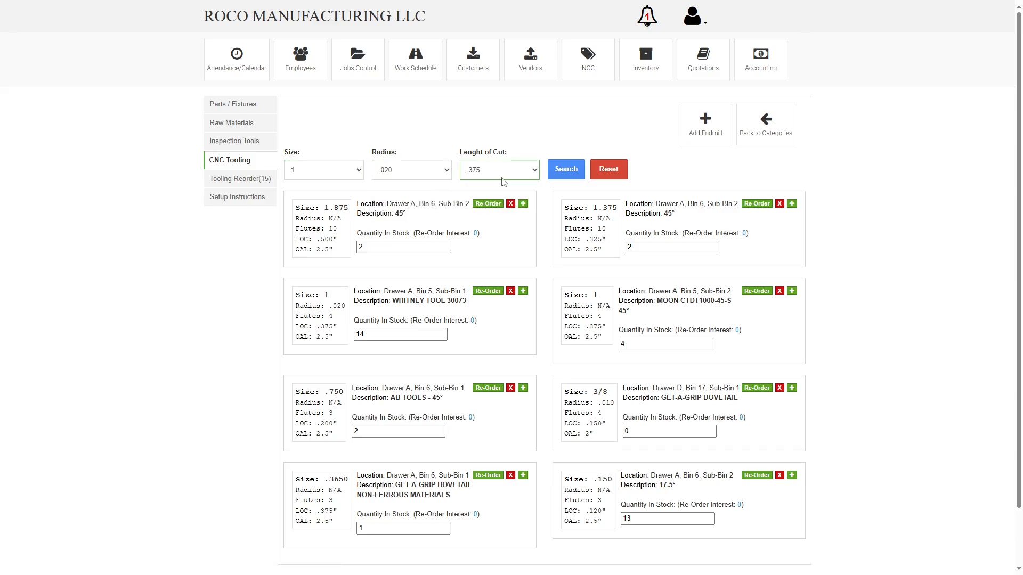
left_click(565, 171)
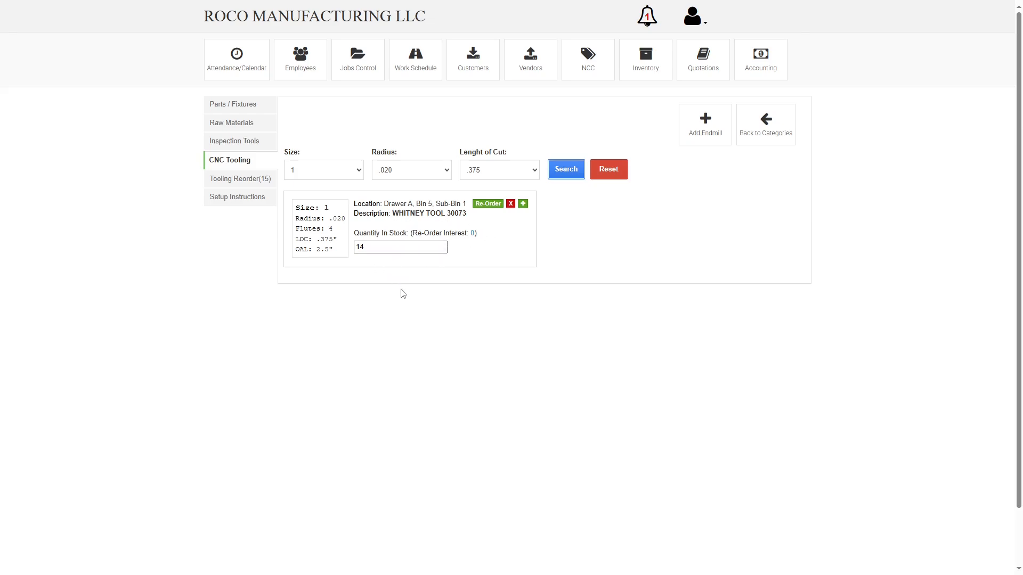
Step: Add the WHITNEY TOOL 30073 dovetail cutter to setup ID 1024
left_click(523, 207)
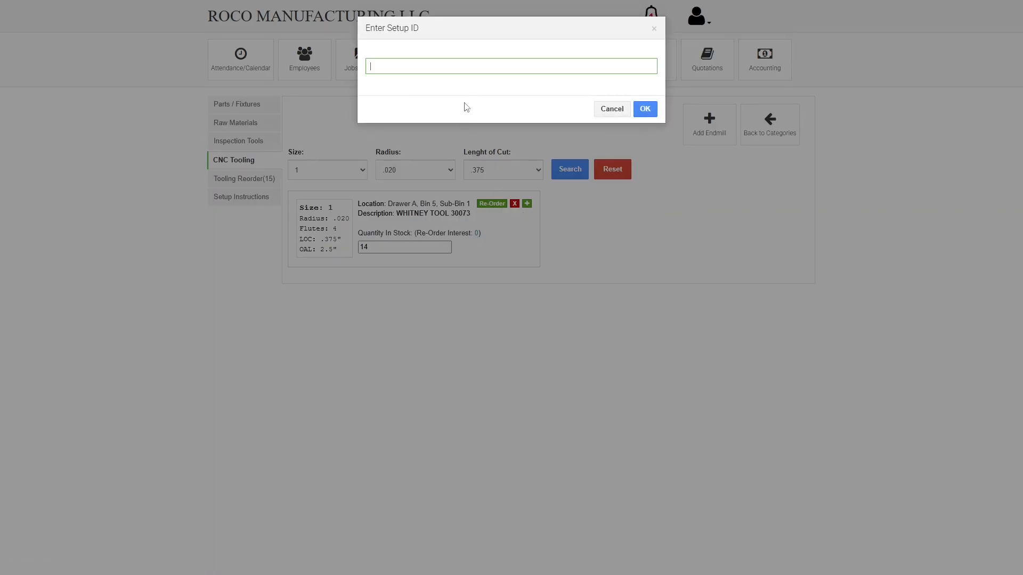
key("Return")
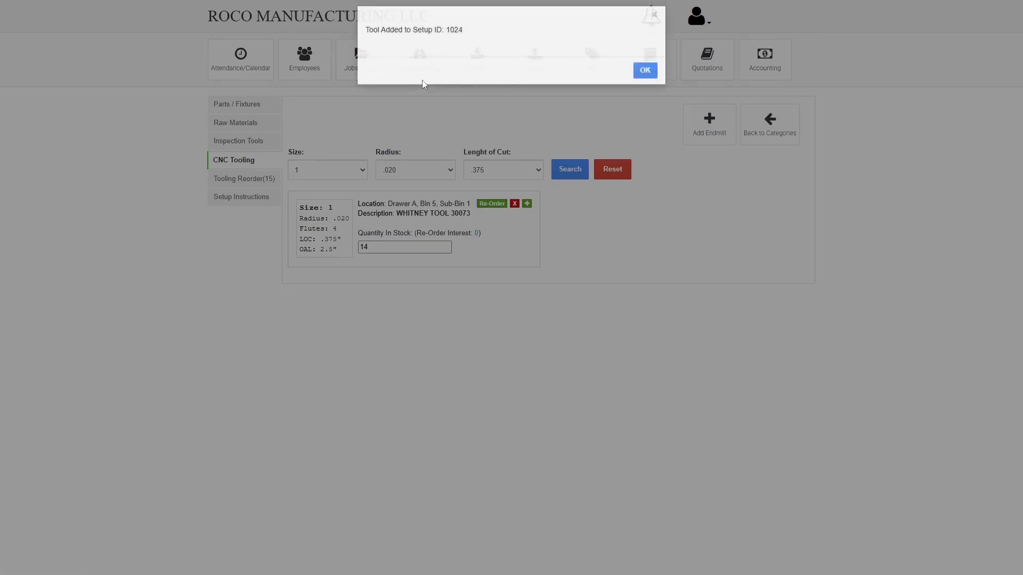
key("Return")
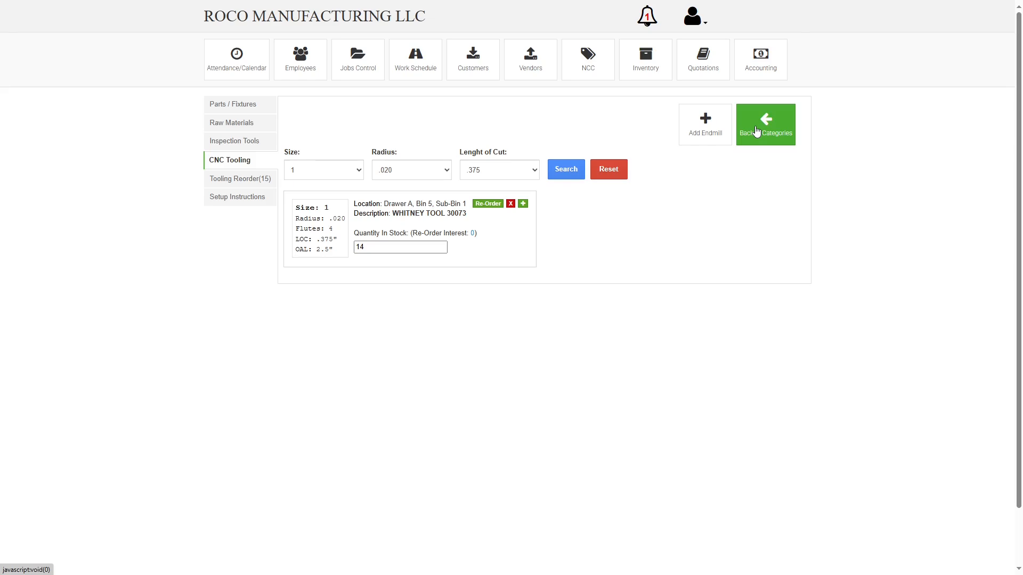
Step: Go back to the tooling categories and open Chamfer Cutters
left_click(757, 131)
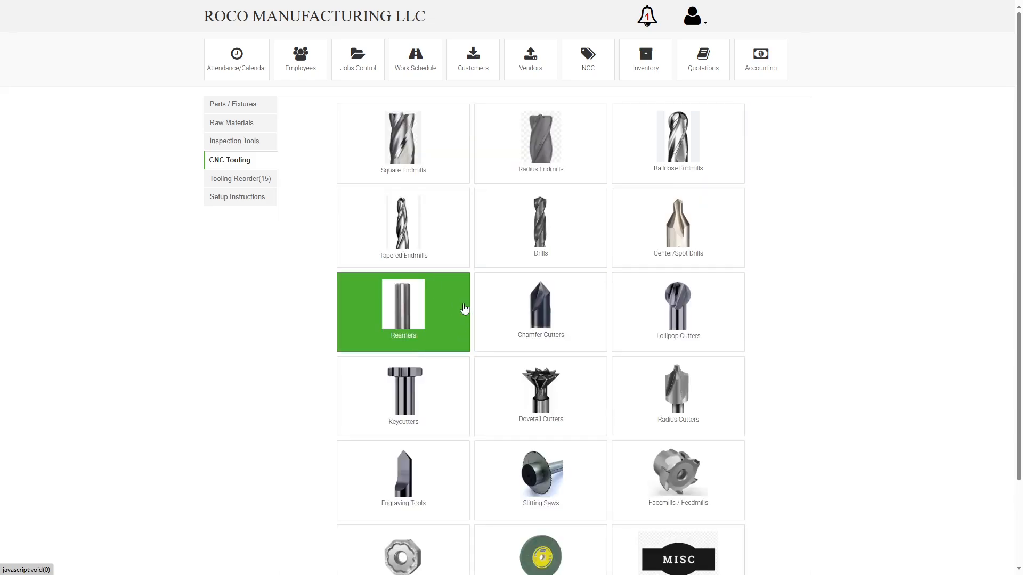
scroll(457, 323, "down", 1)
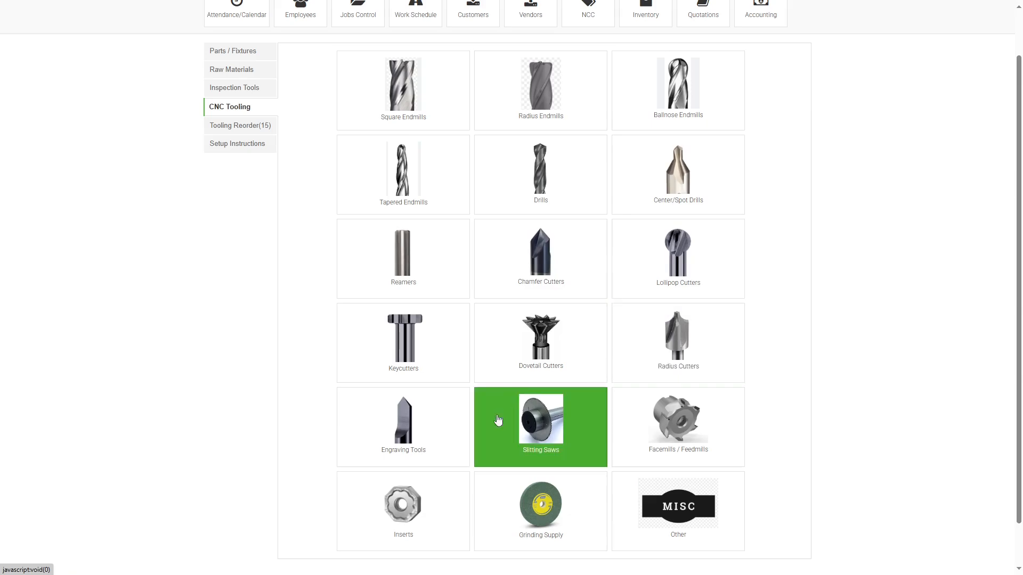
left_click(548, 266)
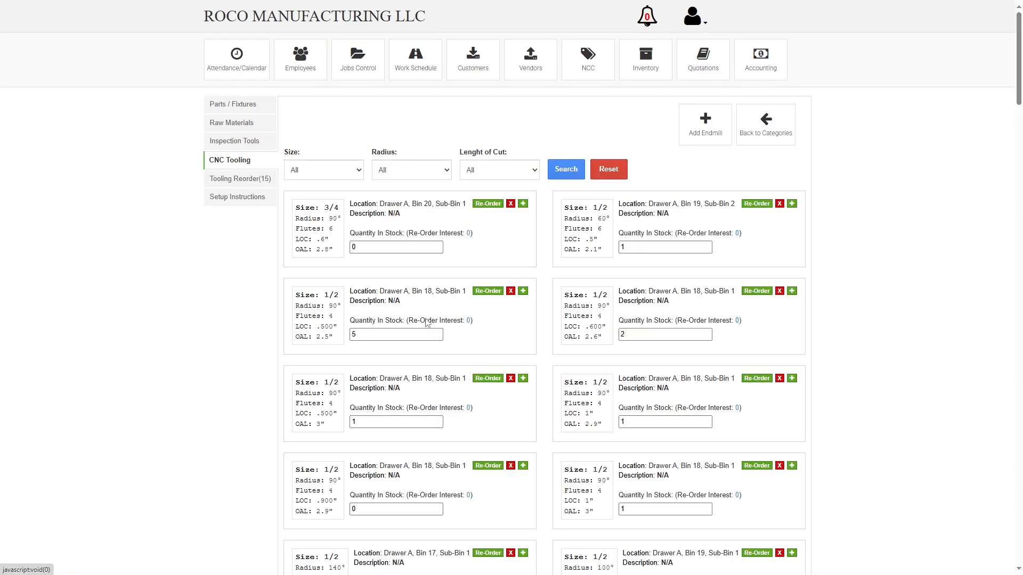
Step: Filter the chamfer cutters to size 1/4, radius 90° and length of cut .125
left_click(324, 176)
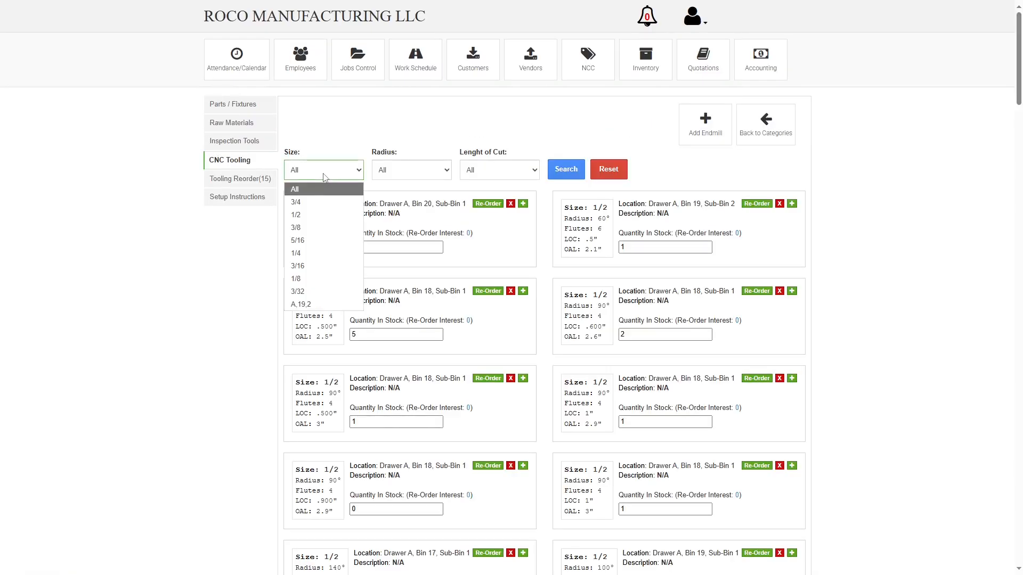
left_click(316, 255)
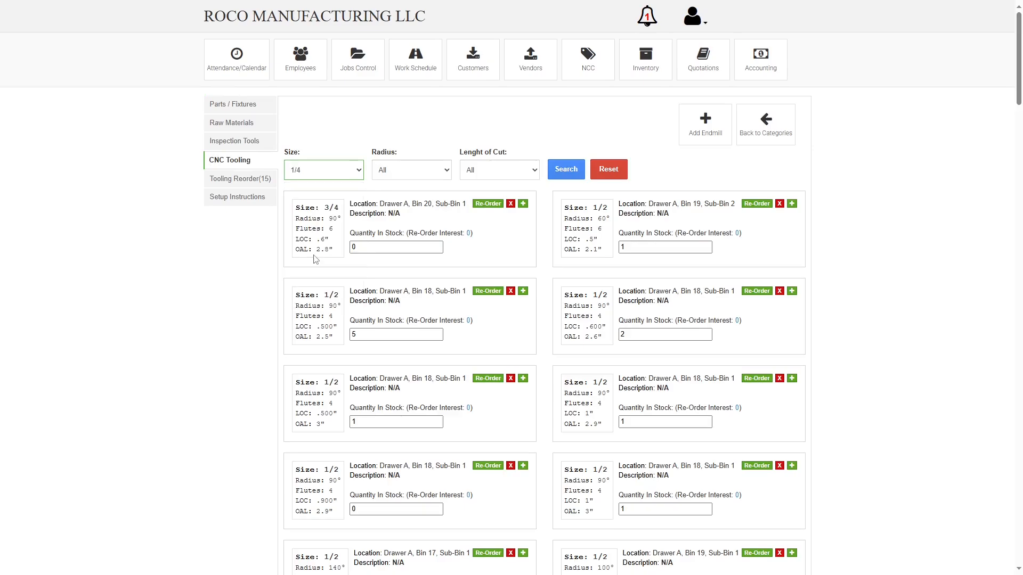
left_click(437, 173)
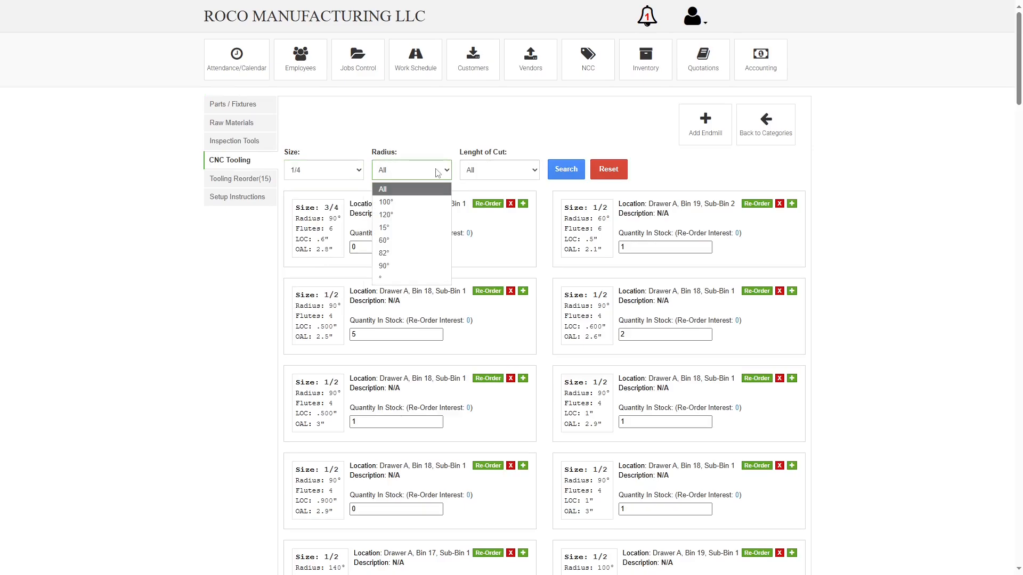
left_click(413, 268)
left_click(499, 176)
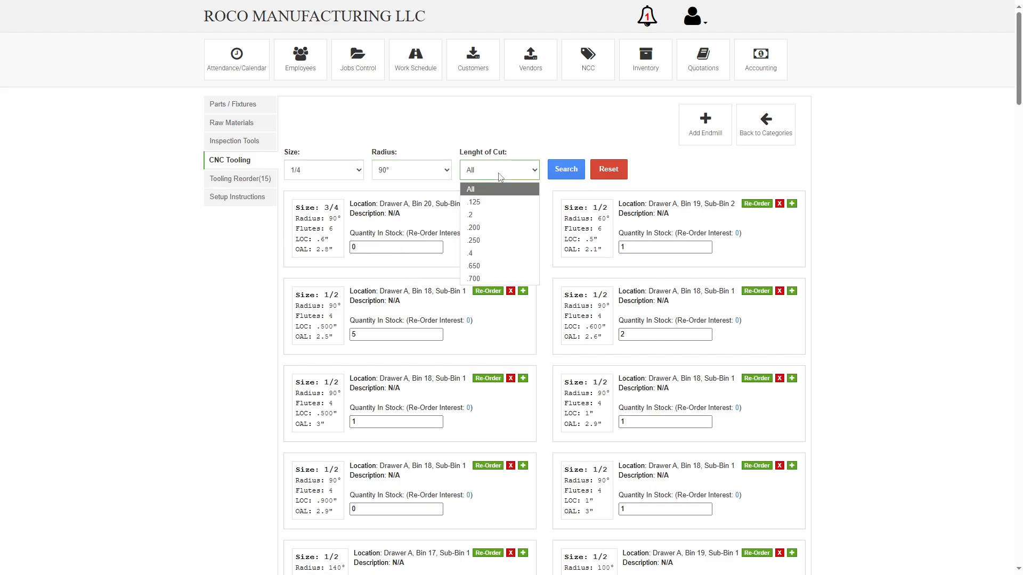
left_click(500, 202)
left_click(566, 170)
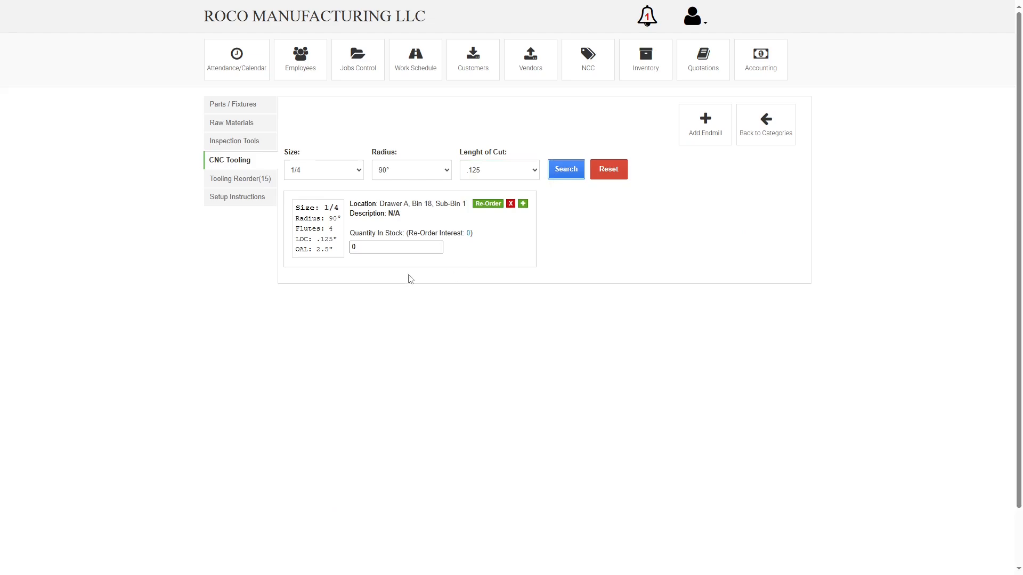
Step: Add the 1/4 90° chamfer cutter from Drawer A, Bin 18 to setup ID 1024
left_click(523, 204)
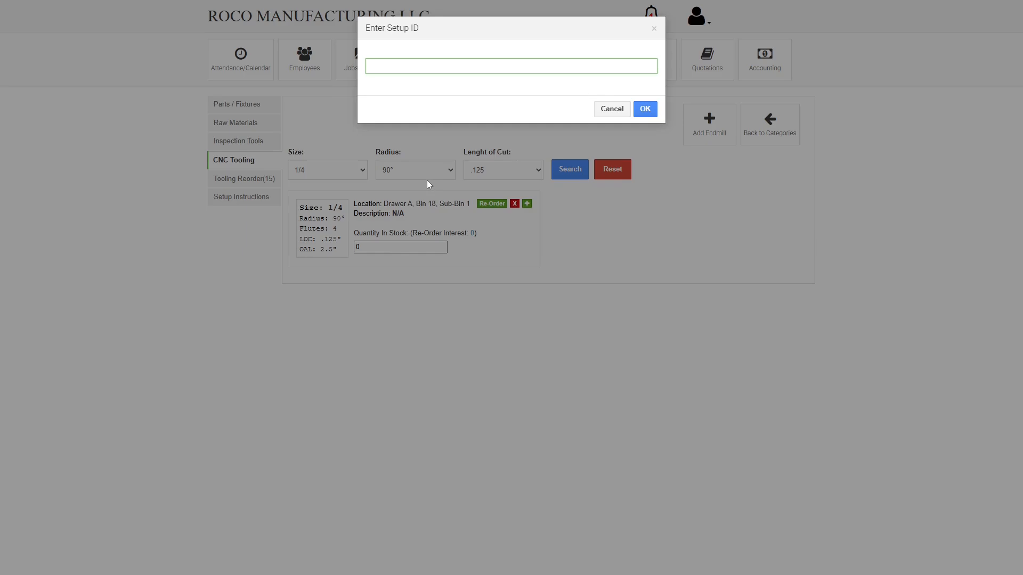
type("1024")
key("Return")
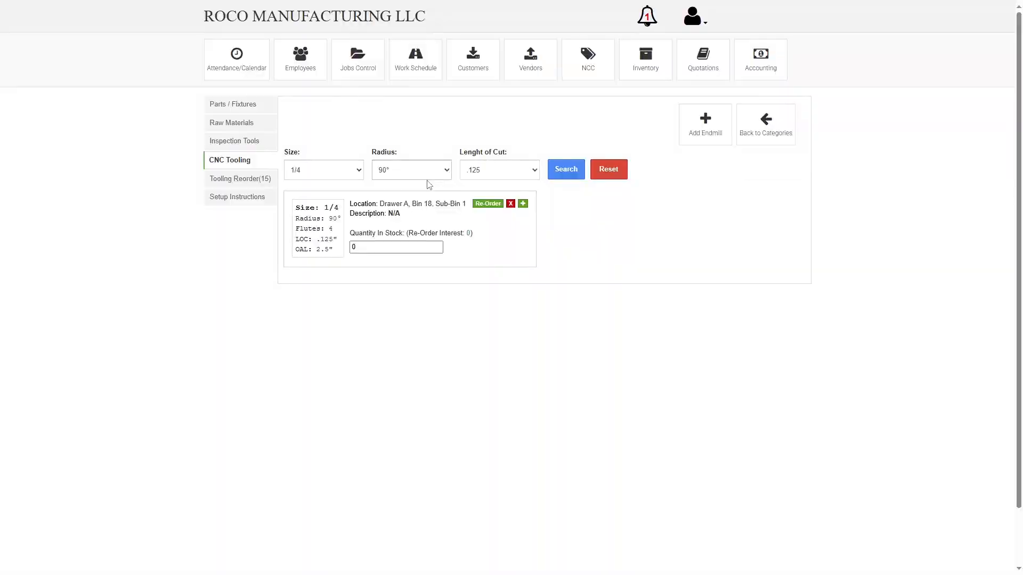
key("Return")
Step: Load the Operation 20 setup instructions for part ABC123 and expand the Tool List
left_click(232, 201)
left_click(363, 149)
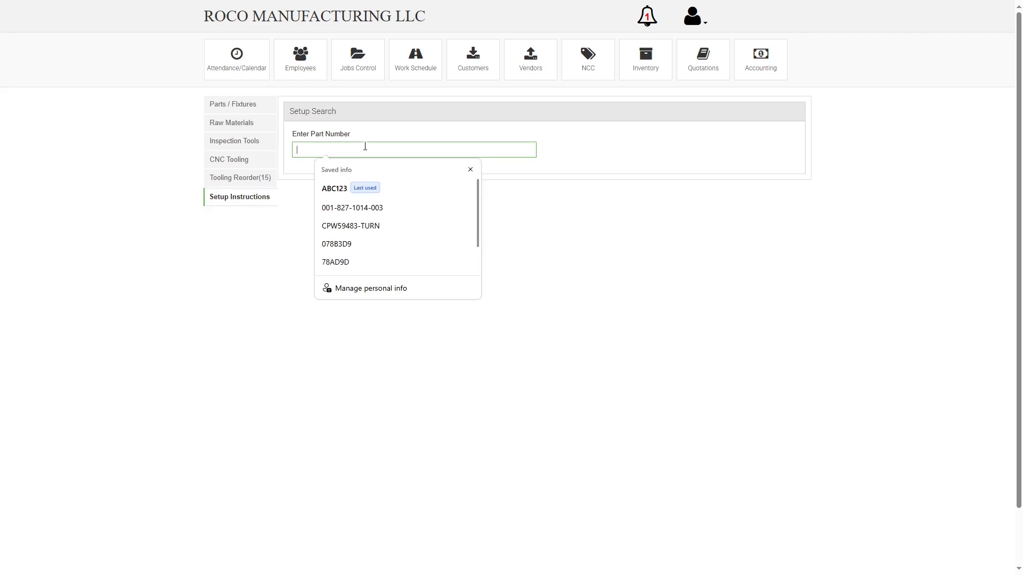
left_click(341, 188)
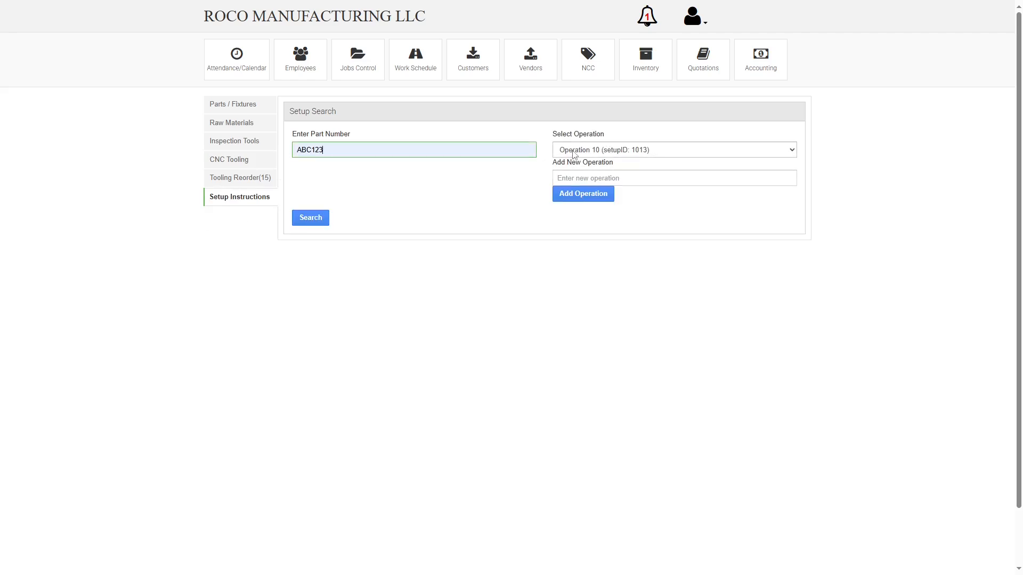
left_click(588, 150)
left_click(589, 180)
left_click(317, 222)
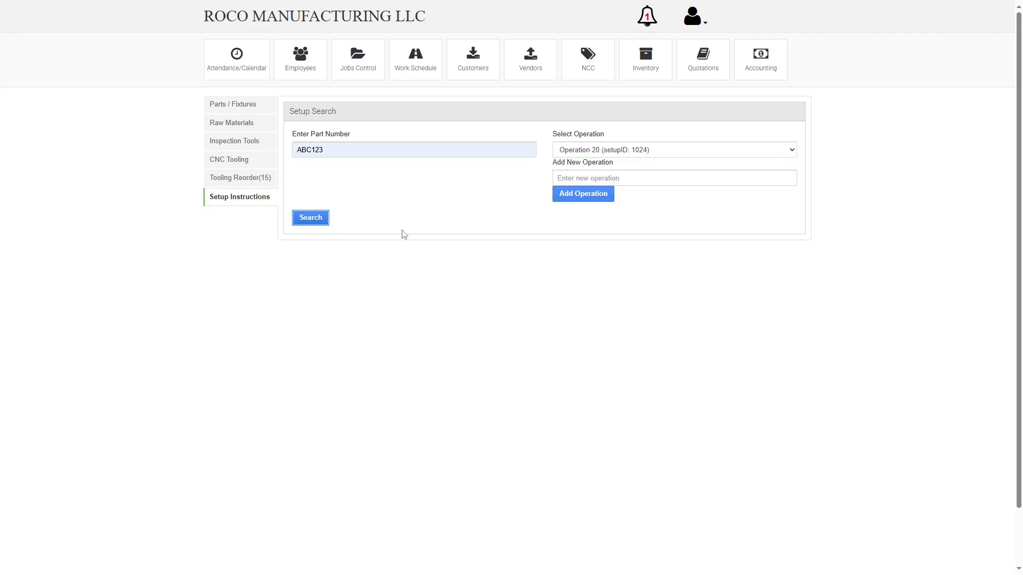
scroll(330, 245, "down", 1)
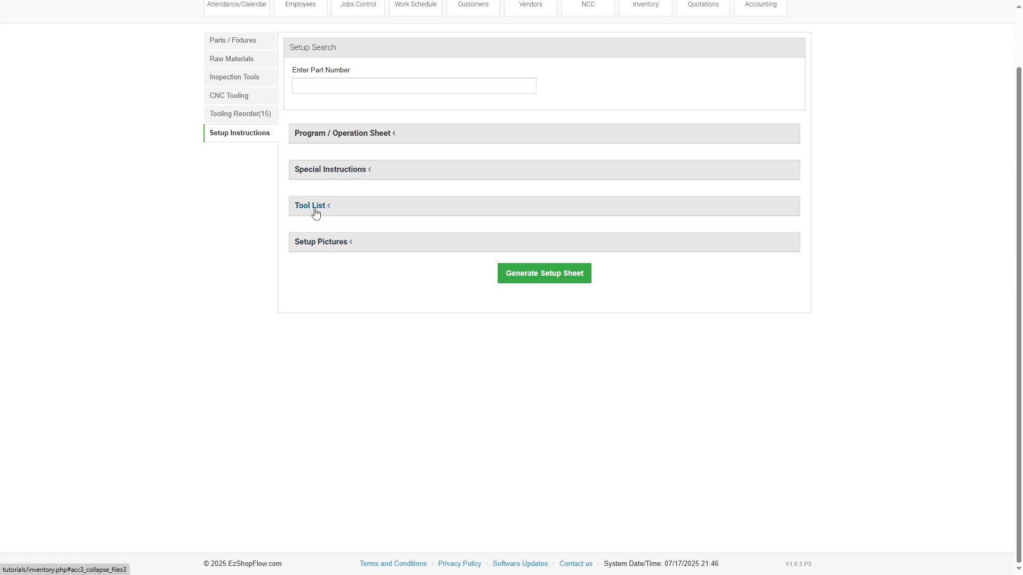
left_click(315, 213)
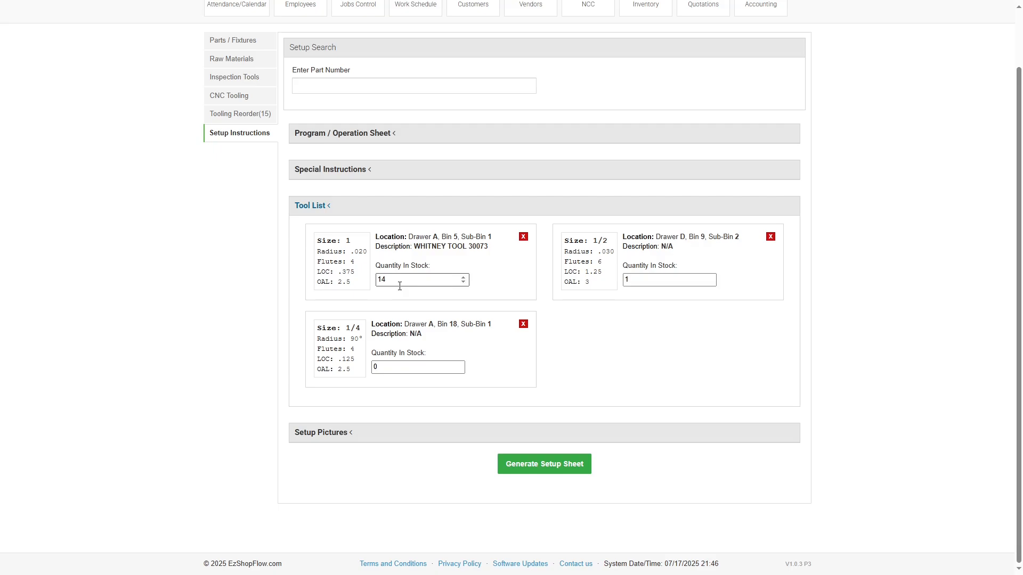
Step: Set the stock quantity of the WHITNEY TOOL 30073 cutter to 13 under job number 1000
left_click(347, 87)
left_click(464, 282)
left_click(627, 83)
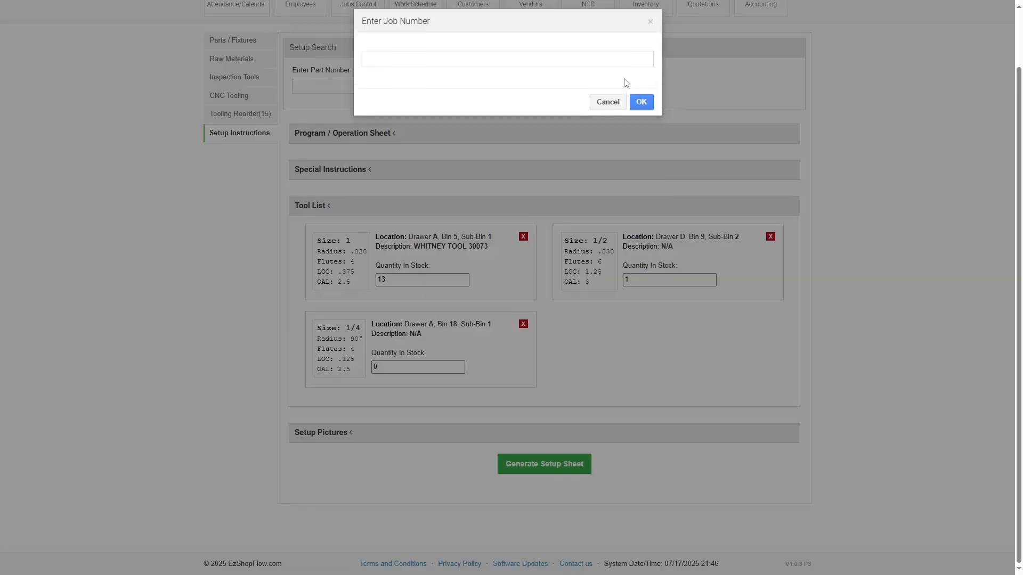
type("1000")
key("Return")
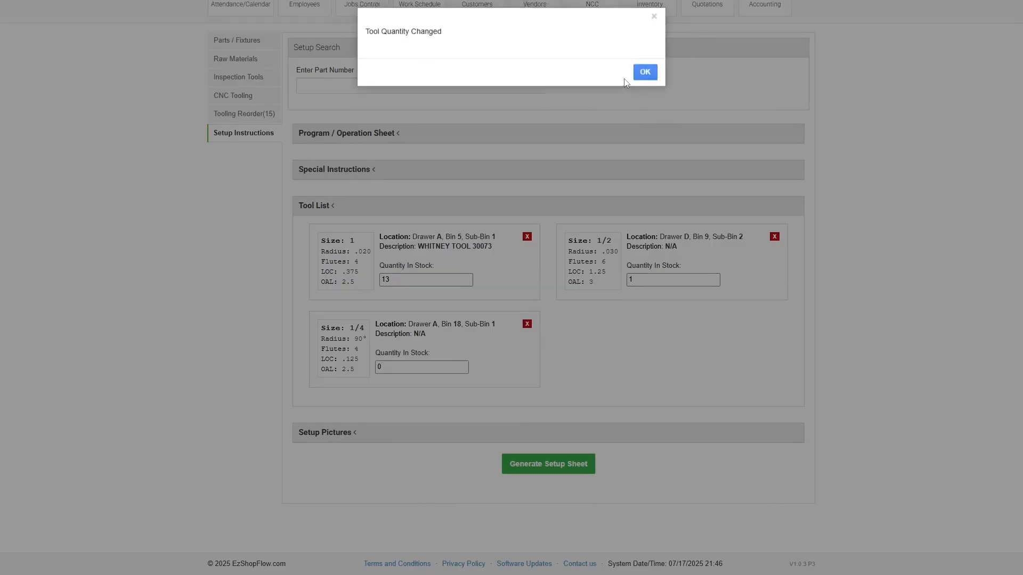
key("Return")
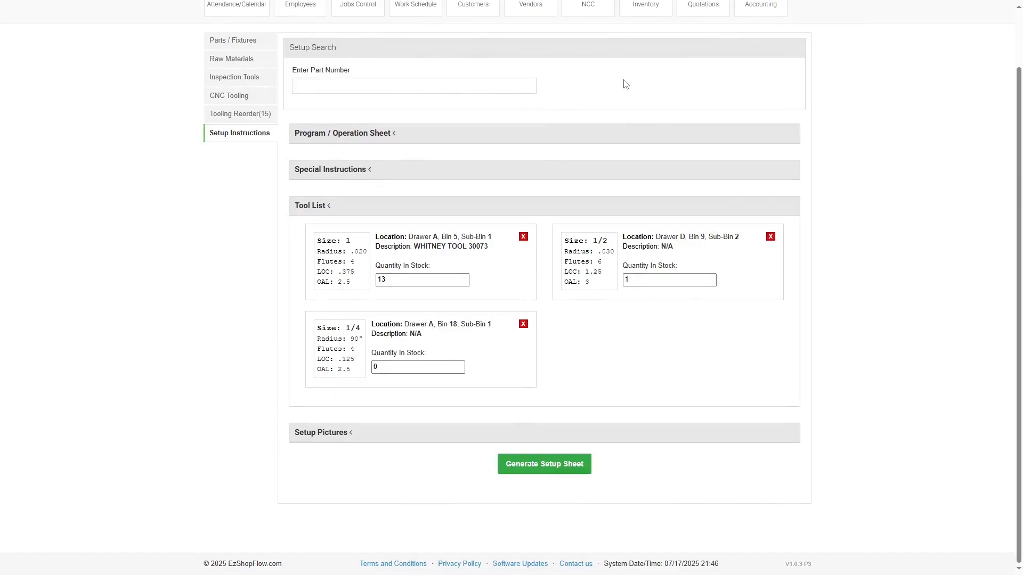
Step: Collapse the Tool List and expand the Program / Operation Sheet section of the setup
scroll(429, 279, "up", 1)
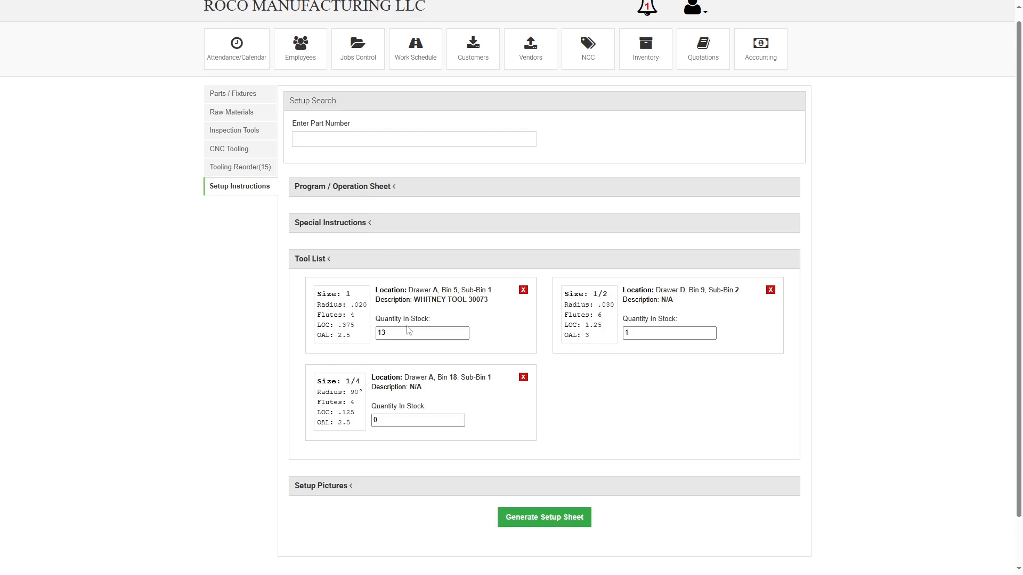
scroll(407, 320, "down", 1)
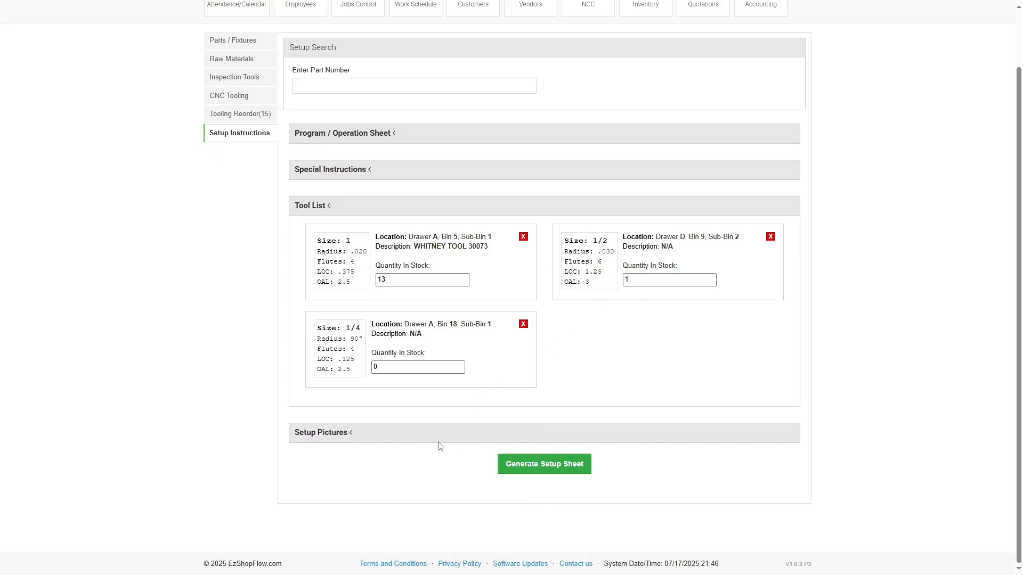
left_click(323, 213)
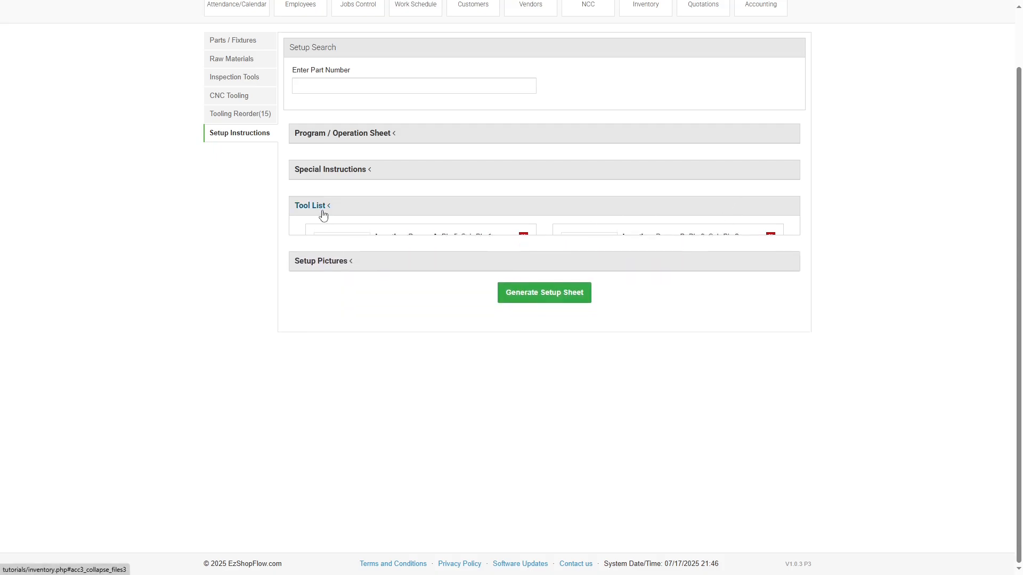
left_click(349, 139)
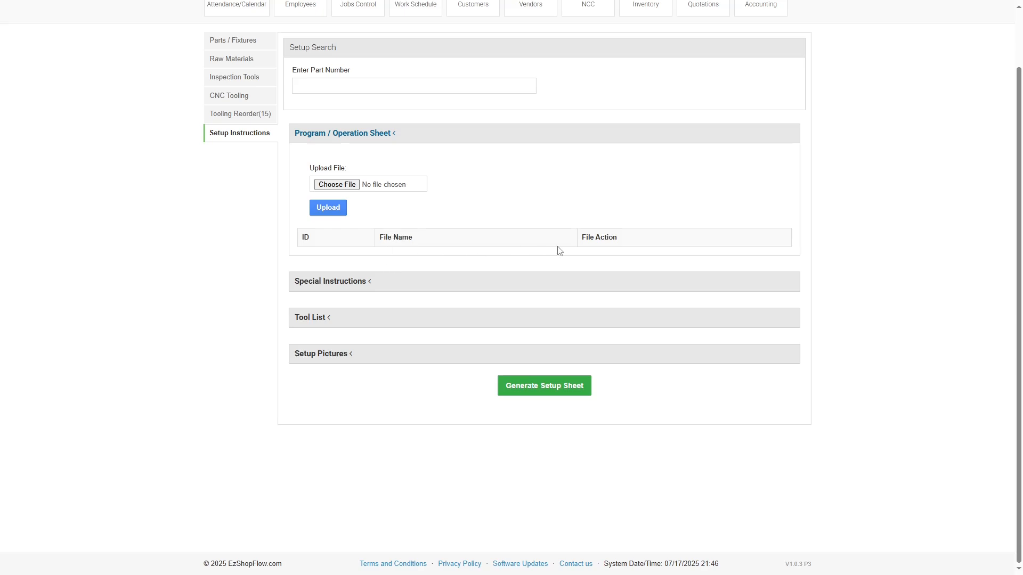
Step: Expand the Special Instructions section and save the text "XYZ0 LOCATION - BOTTOM CENTER OF STOCK" for the setup
left_click(325, 283)
scroll(336, 325, "down", 1)
left_click(336, 321)
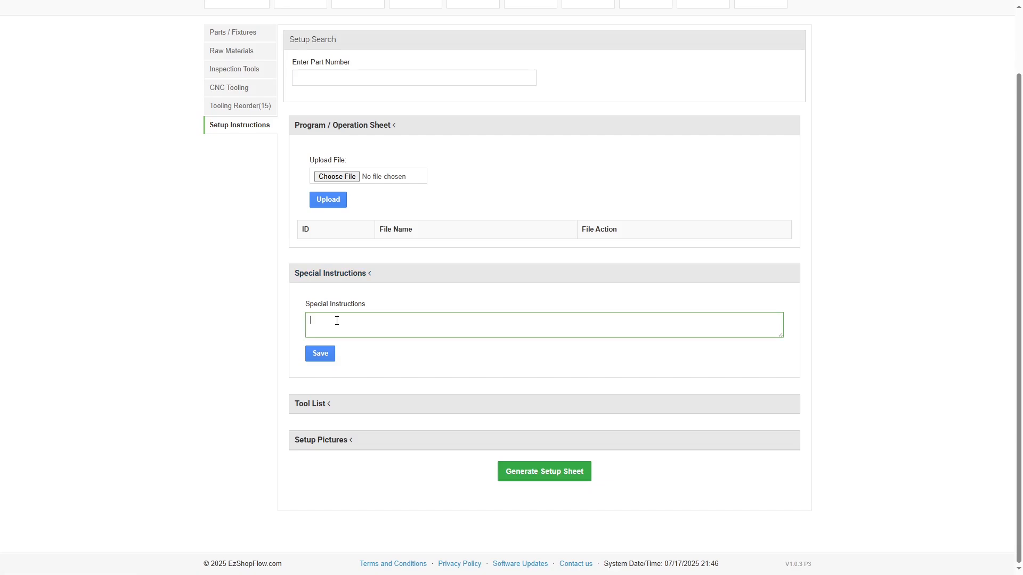
type("XYZ0 LOCATIONM - CENTER OF STOCKBOTTOM")
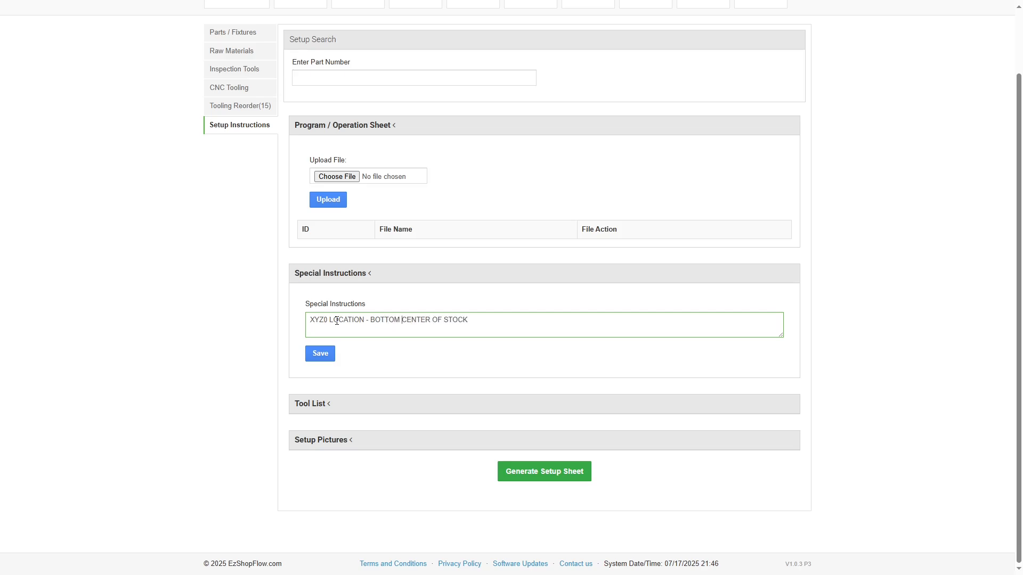
left_click(320, 354)
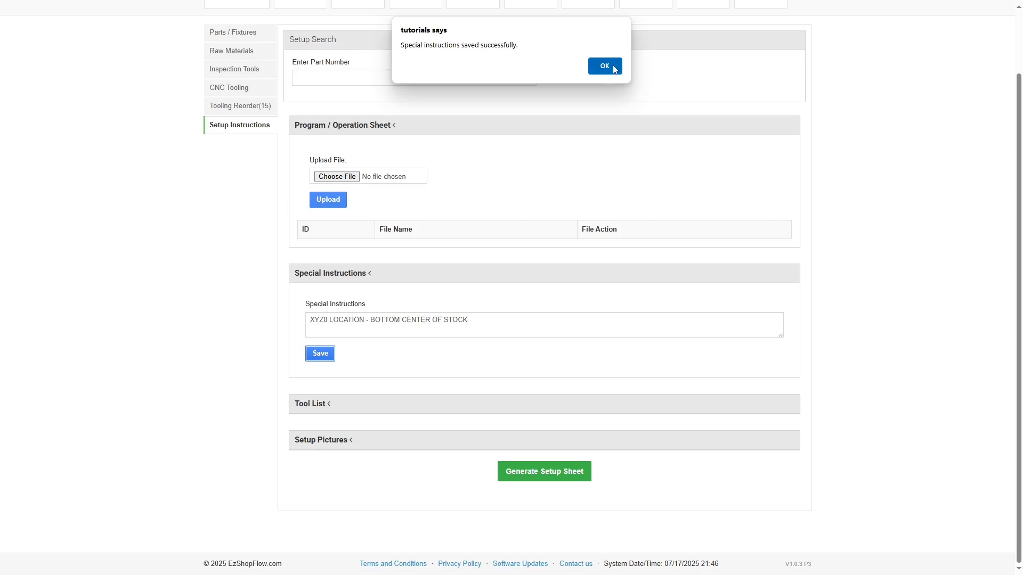
left_click(605, 66)
Step: Expand the Setup Pictures section and generate the setup sheet for part ABC123
left_click(322, 440)
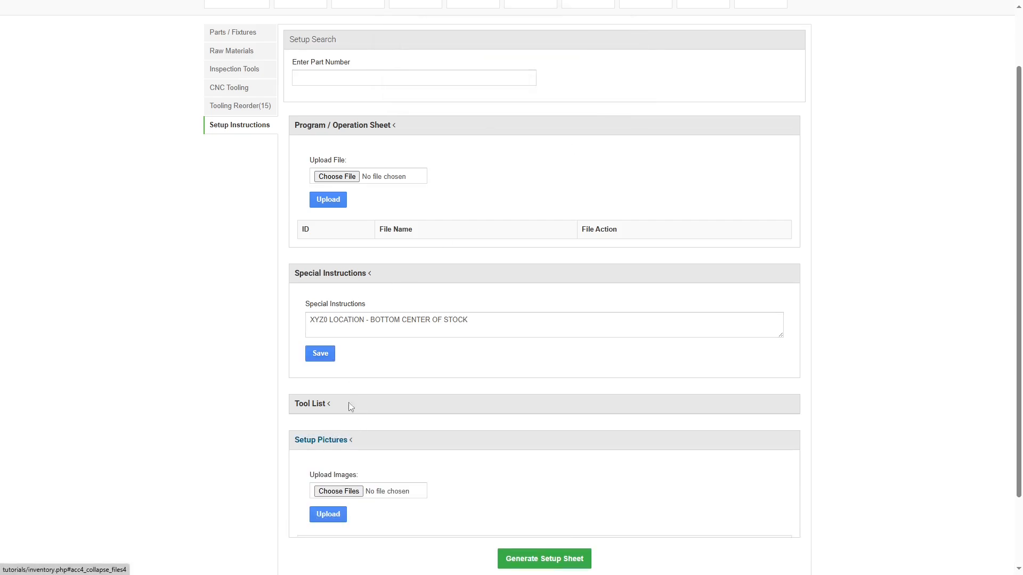
scroll(388, 352, "down", 2)
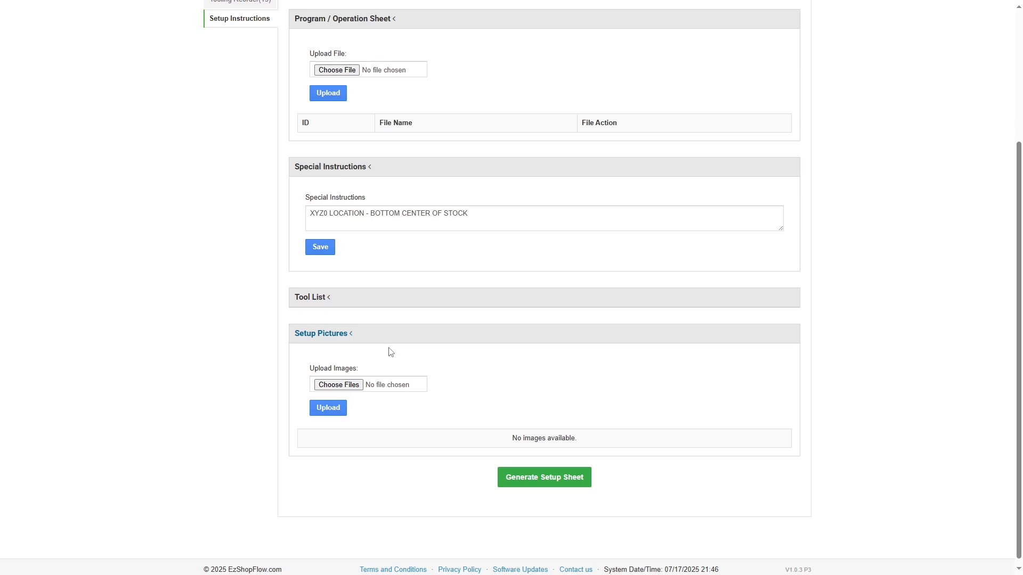
scroll(418, 352, "down", 1)
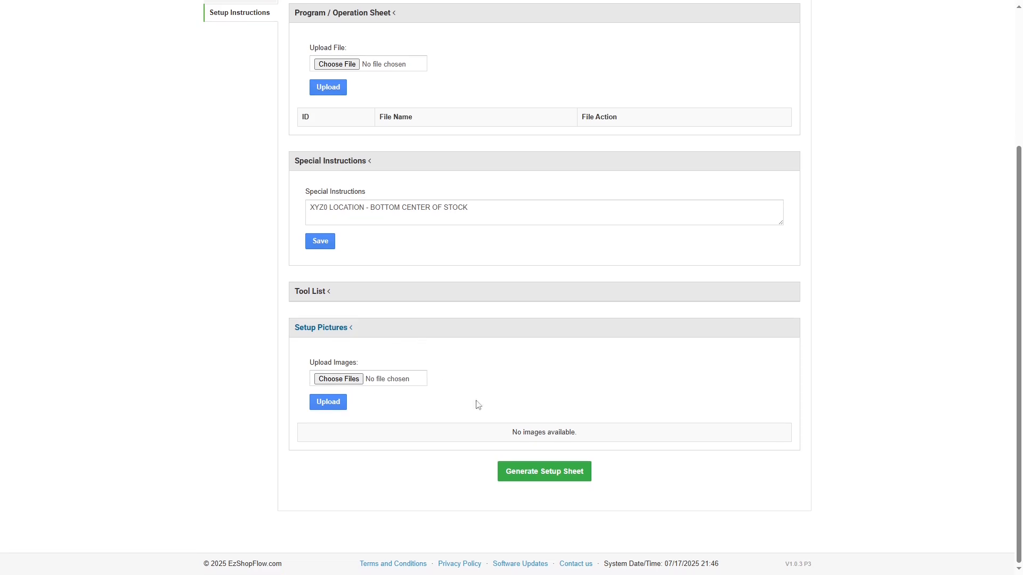
left_click(548, 476)
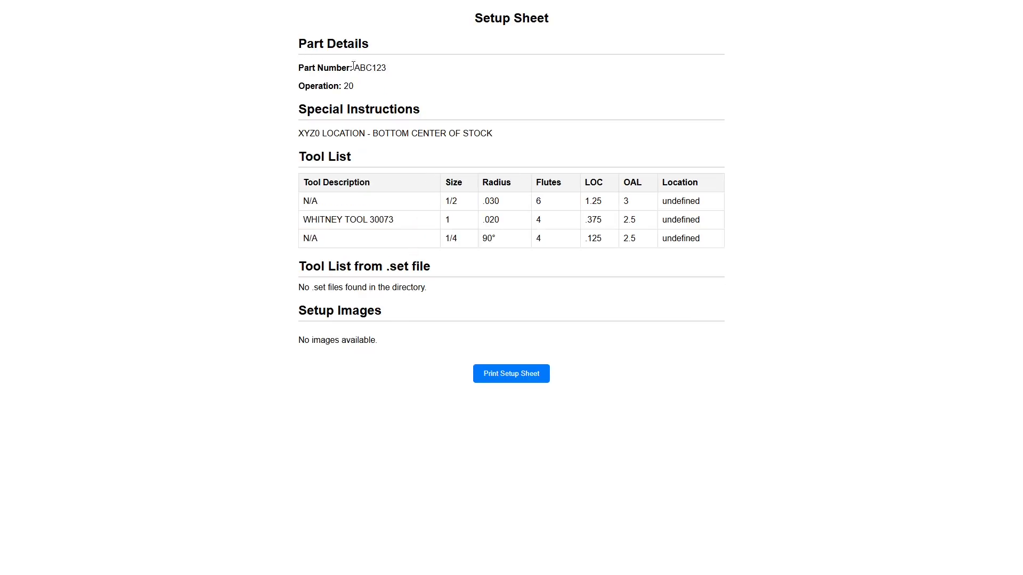
Step: Review the generated setup sheet's Tool List and preview its printout, cancelling without printing
left_click_drag(297, 202, 468, 222)
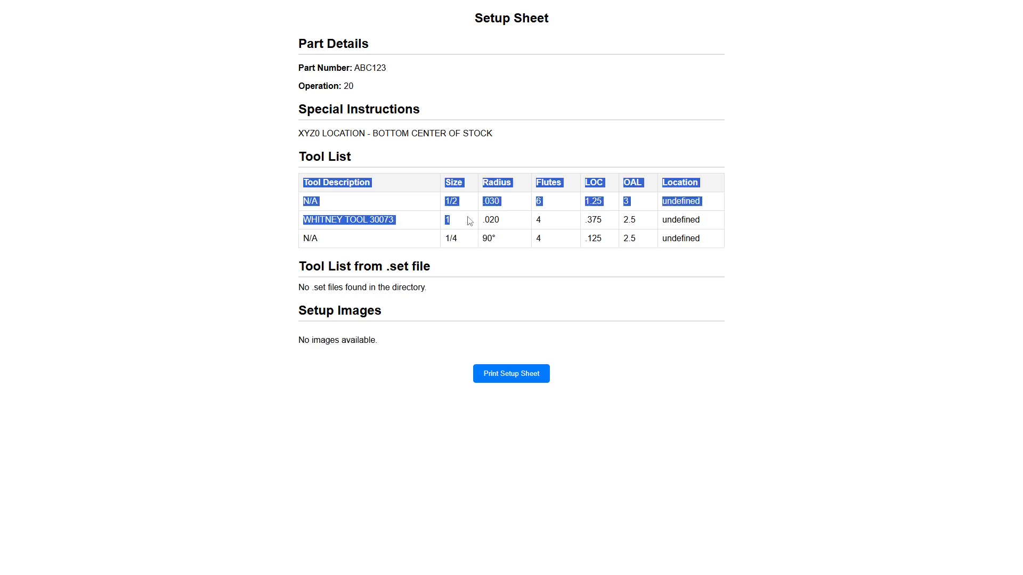
left_click(453, 232)
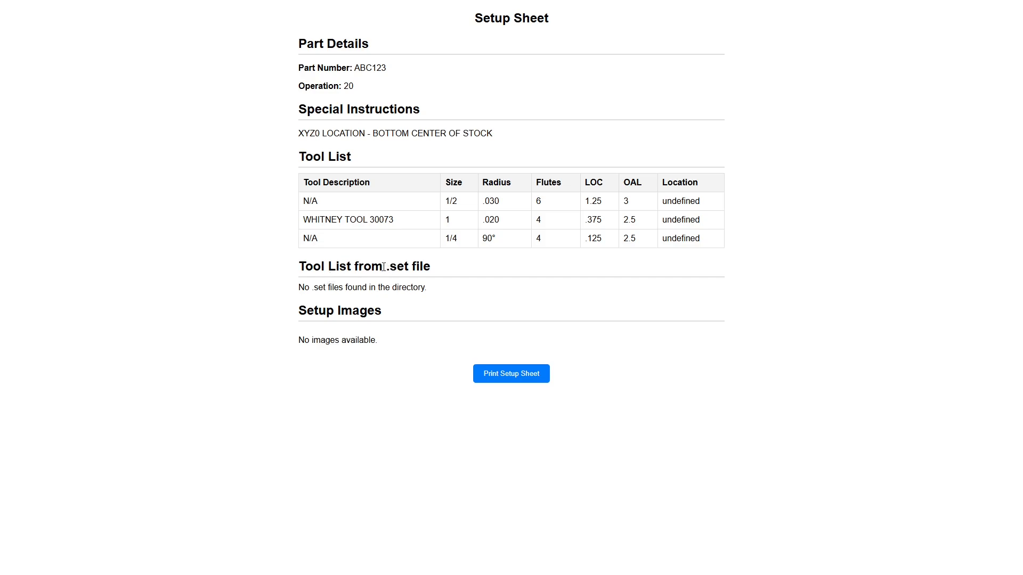
left_click(514, 381)
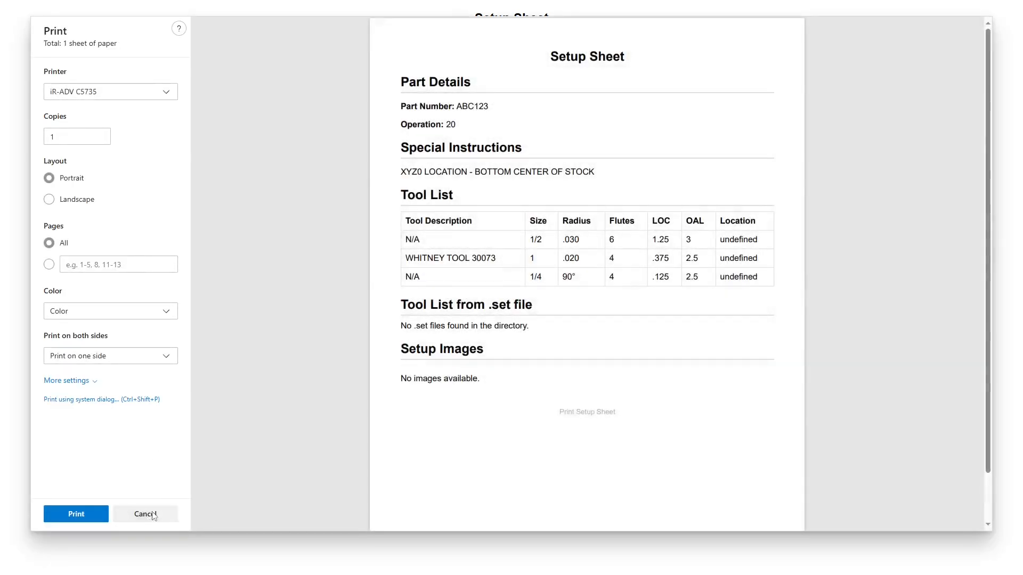
left_click(144, 515)
Step: Check the setup page's file upload sections against the setup sheet's Tool List and Tool List from .set file sections
mouse_move(258, 11)
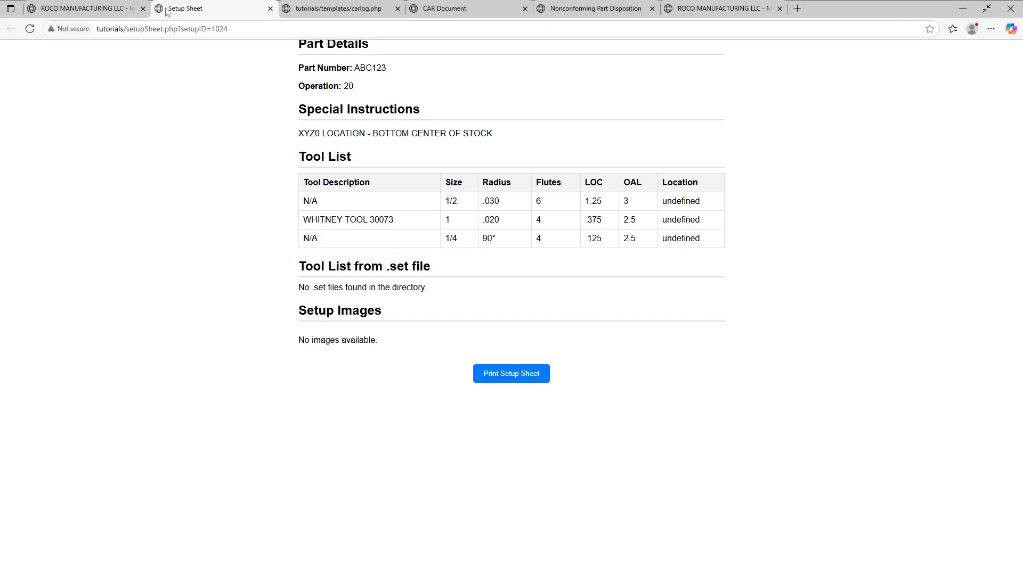
left_click(85, 8)
scroll(326, 72, "up", 1)
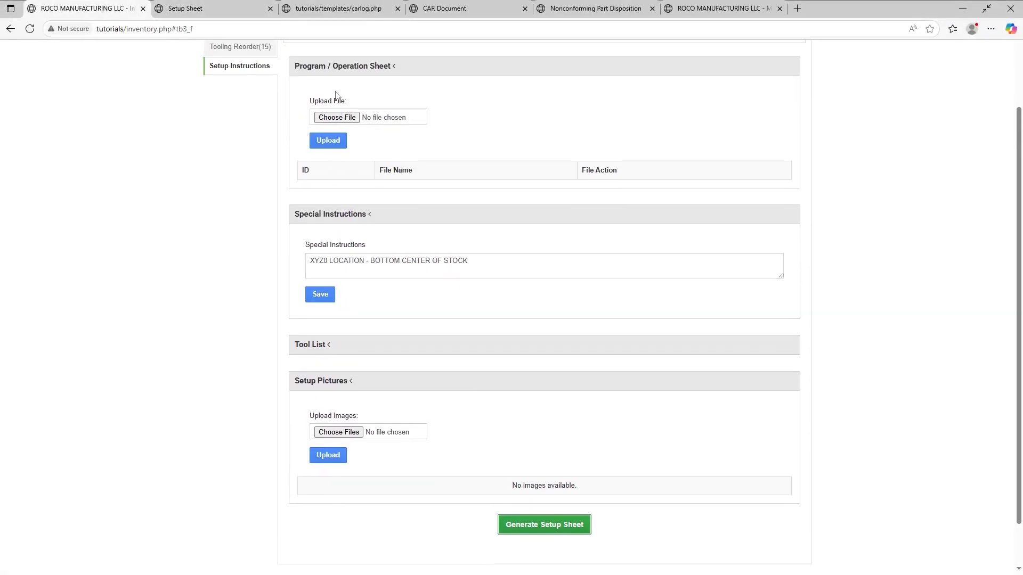
mouse_move(216, 10)
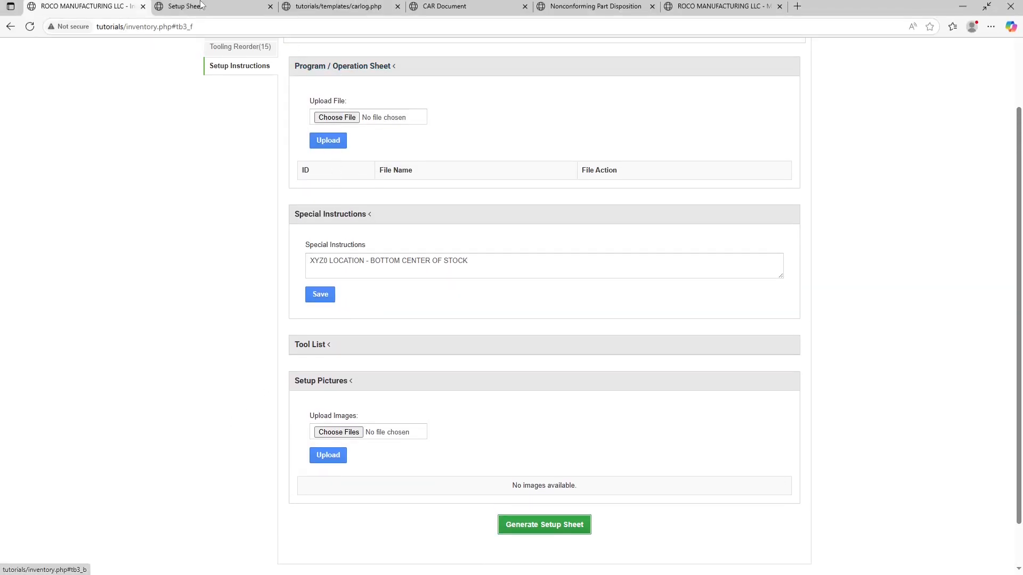
left_click(184, 8)
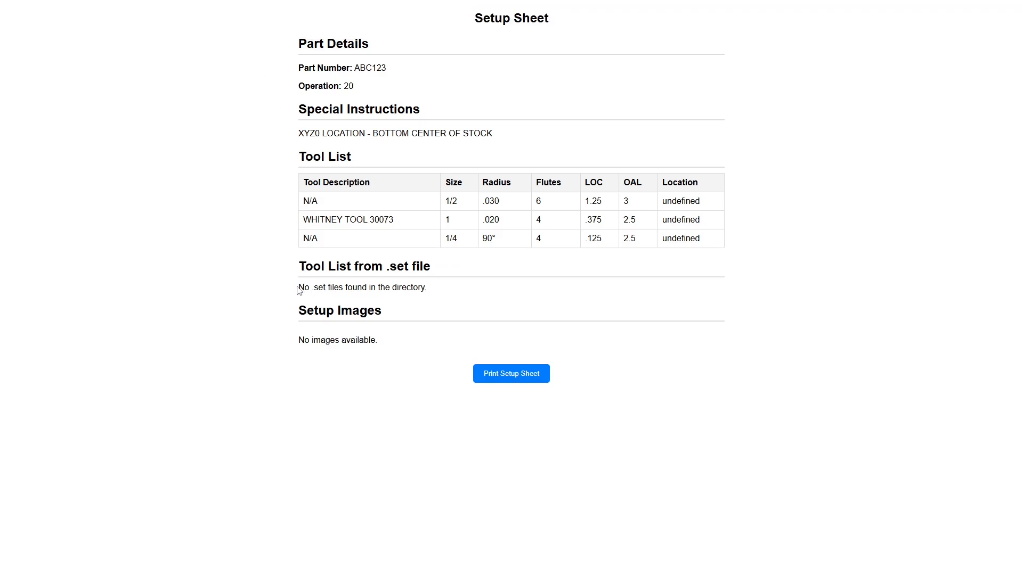
left_click_drag(297, 288, 439, 288)
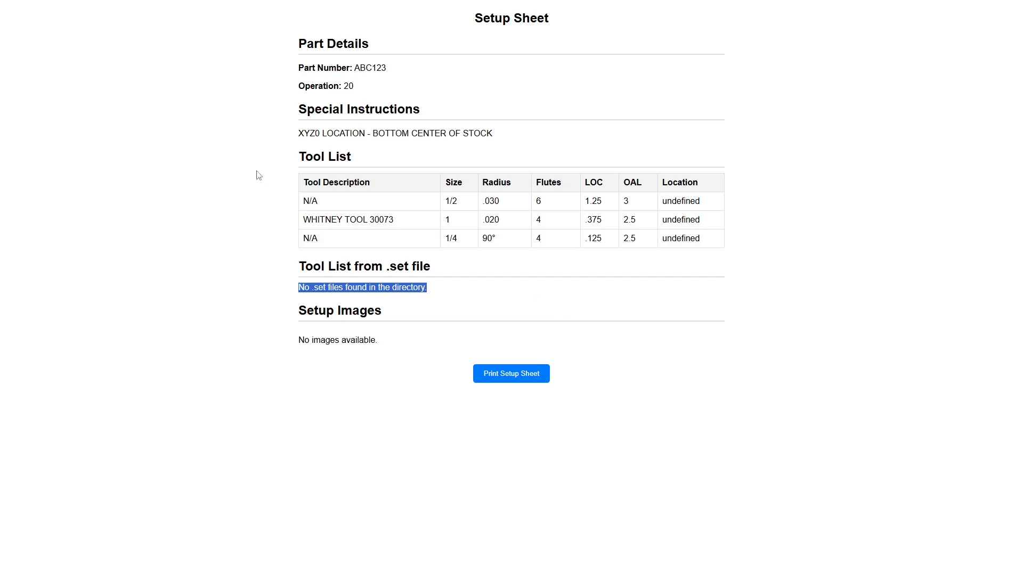
left_click_drag(300, 181, 654, 242)
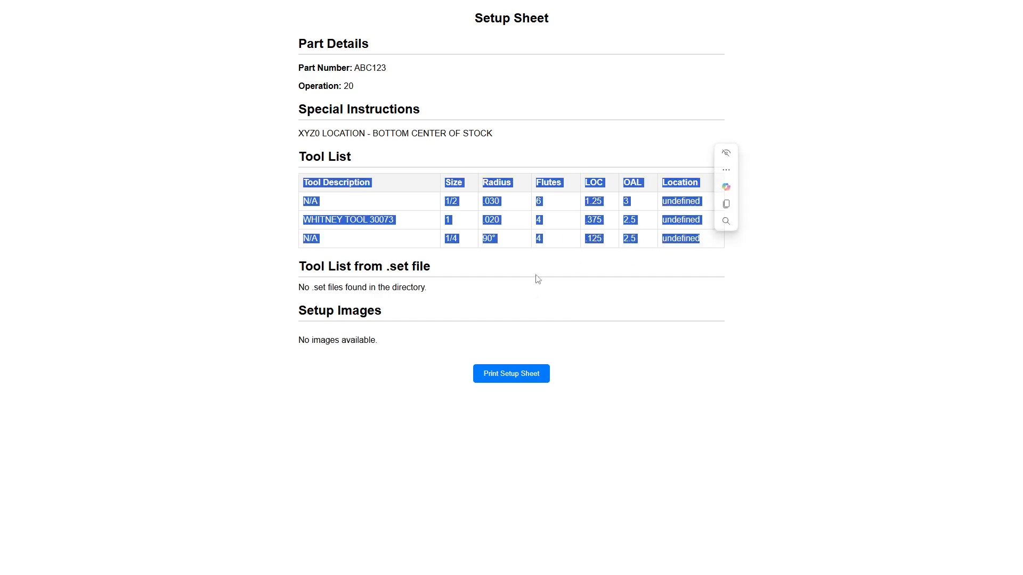
left_click_drag(292, 288, 445, 290)
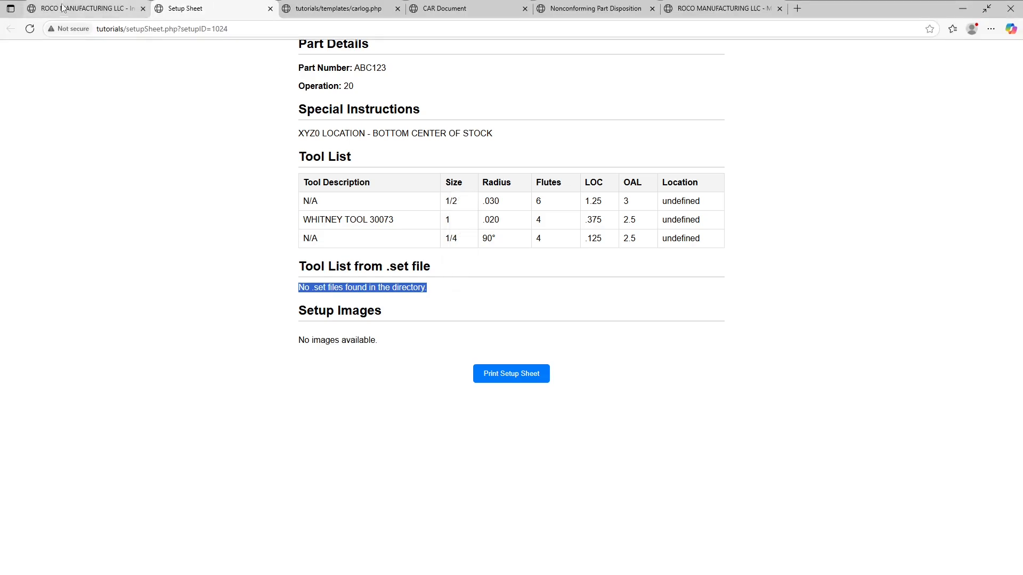
Step: Return to the full-screen Setup Instructions page and collapse the Program / Operation Sheet, Special Instructions and Setup Pictures sections
left_click(85, 8)
scroll(372, 246, "up", 1)
scroll(372, 247, "up", 1)
key("F11")
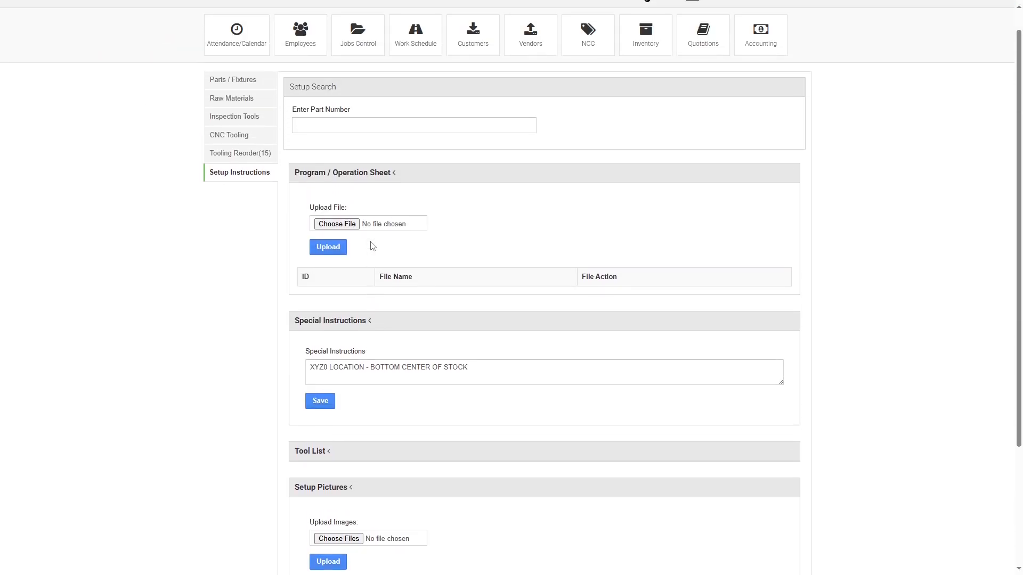
scroll(282, 228, "up", 1)
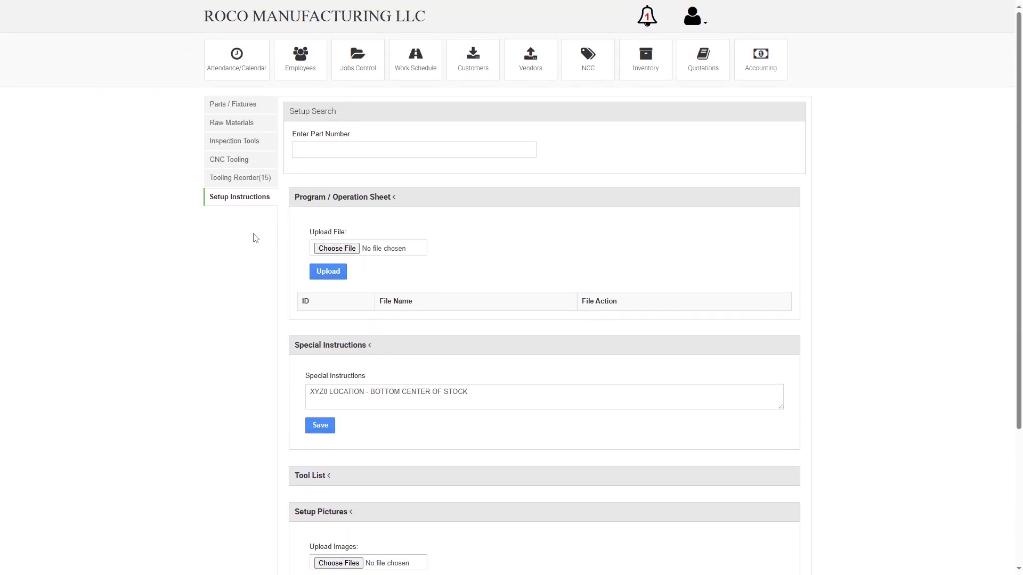
left_click(327, 198)
left_click(328, 238)
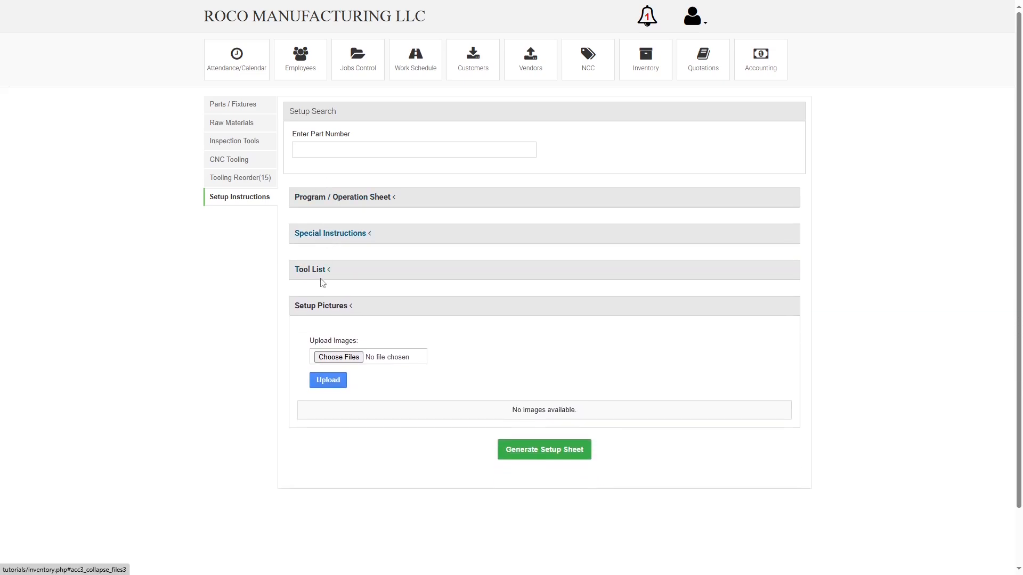
left_click(319, 307)
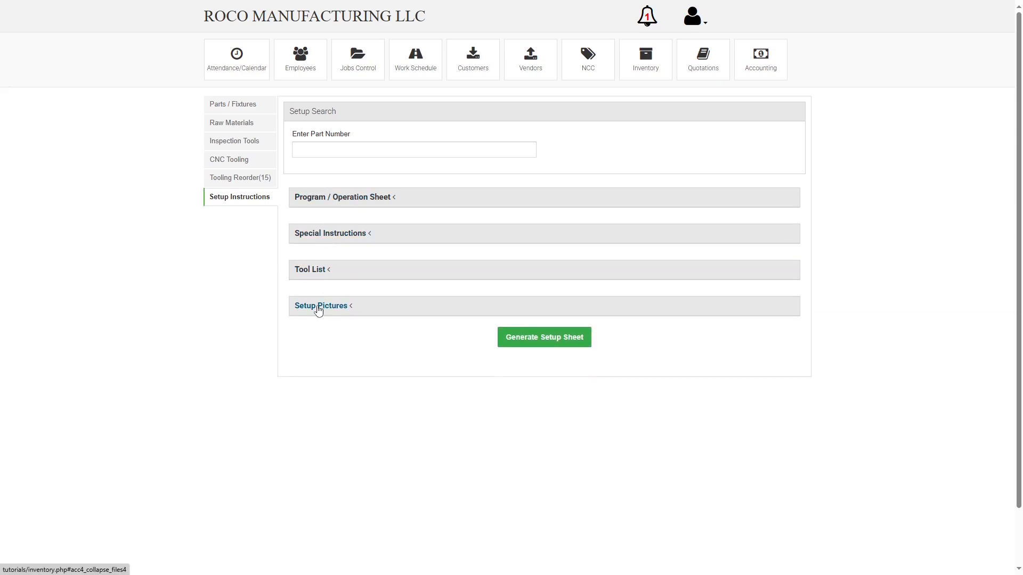